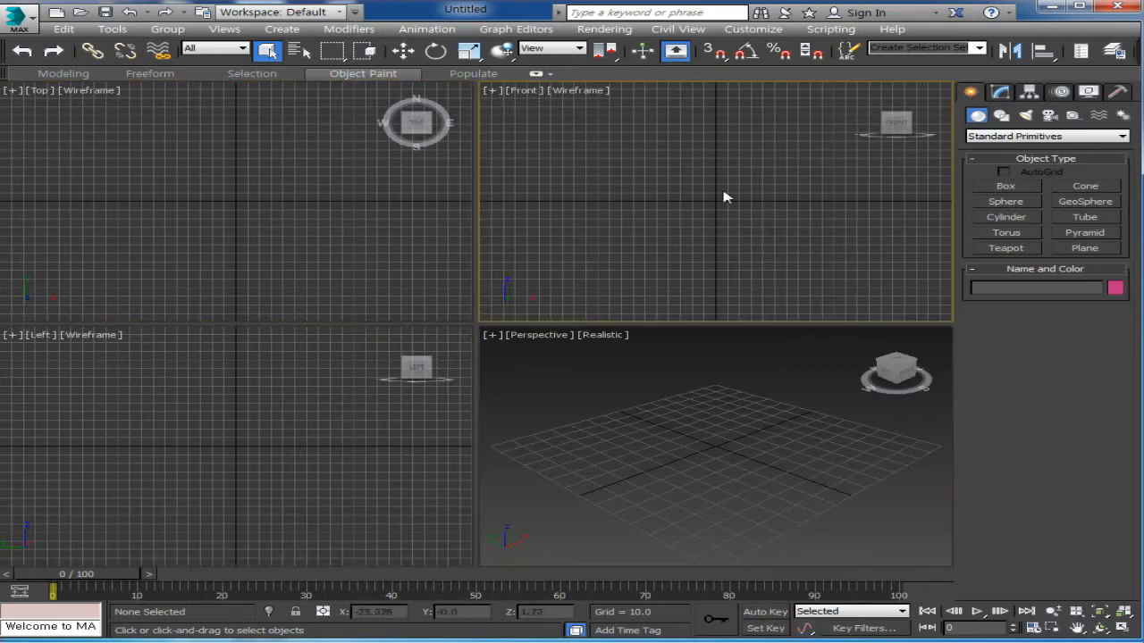
# Step: Create a PF Source particle emitter about 61 by 71 units around the origin of the Top view
pyautogui.click(992, 136)
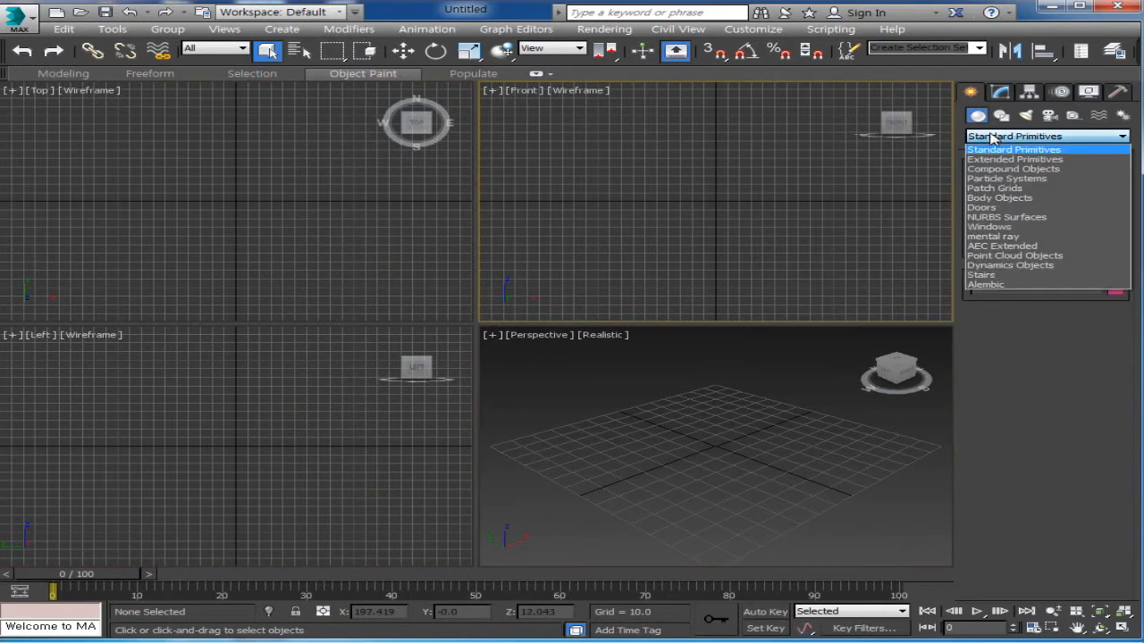
pyautogui.click(1033, 179)
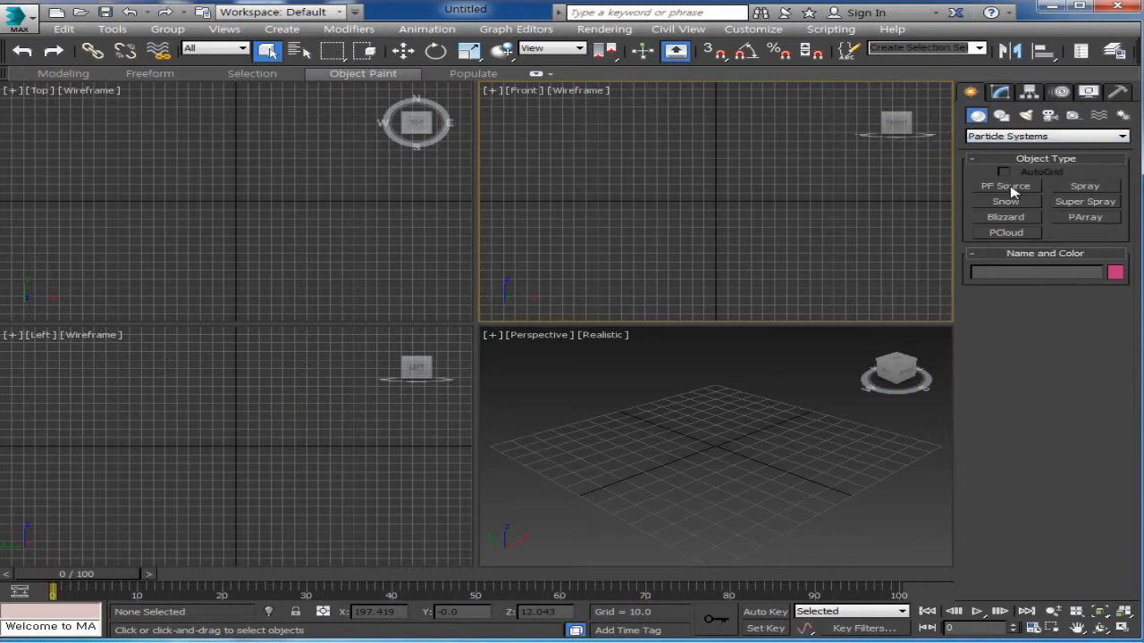
pyautogui.click(1009, 186)
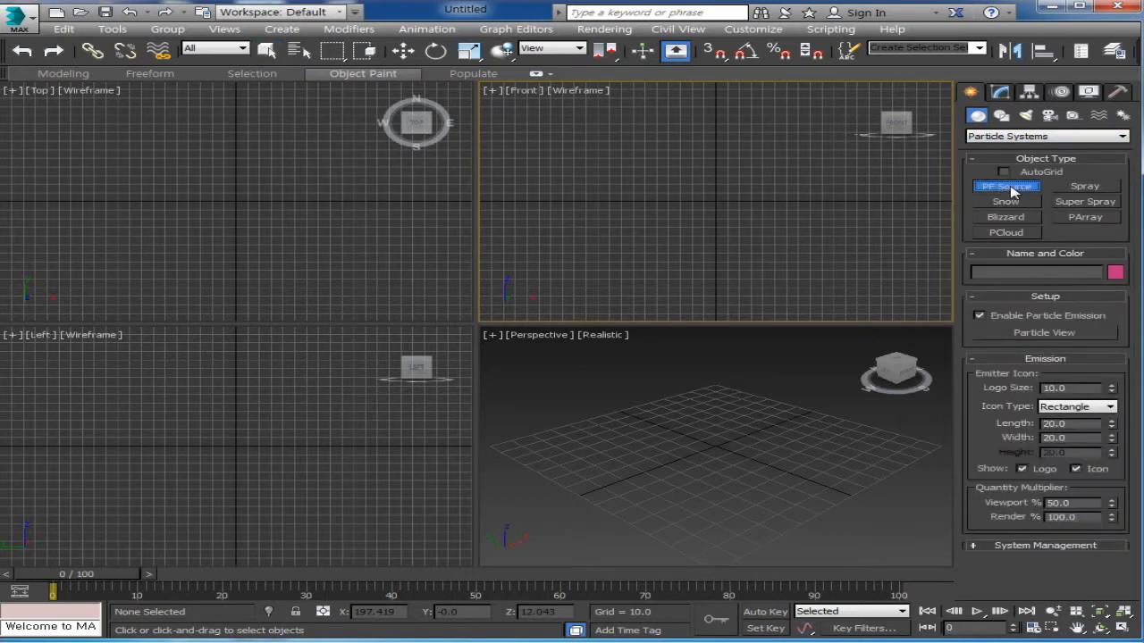
pyautogui.moveTo(196, 183); pyautogui.dragTo(279, 237)
pyautogui.middleClick(819, 474)
pyautogui.moveTo(818, 473); pyautogui.dragTo(817, 457, button='middle')
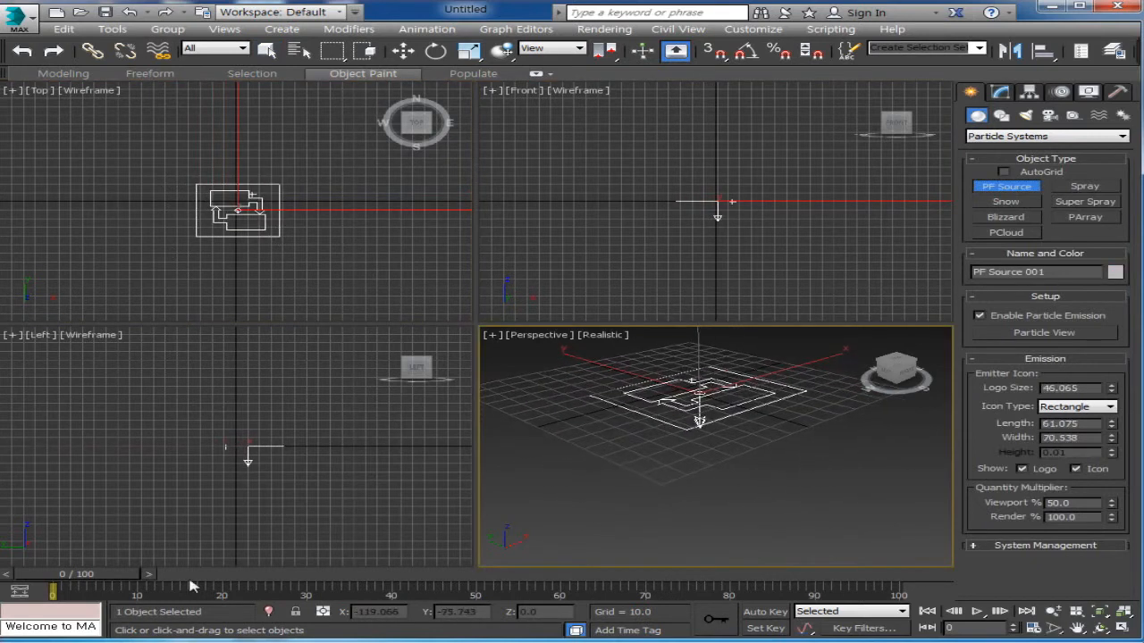
# Step: Advance the animation to frame 21 and inspect the emitted particles in the Perspective view
pyautogui.moveTo(98, 578); pyautogui.dragTo(231, 592)
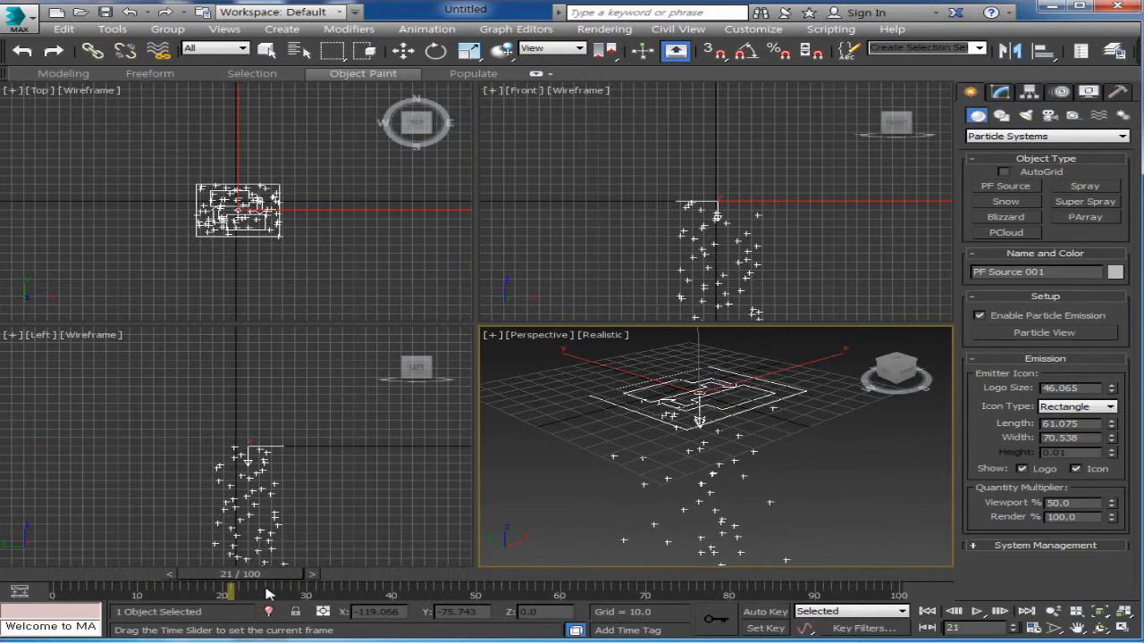
pyautogui.moveTo(721, 423); pyautogui.dragTo(731, 386, button='middle')
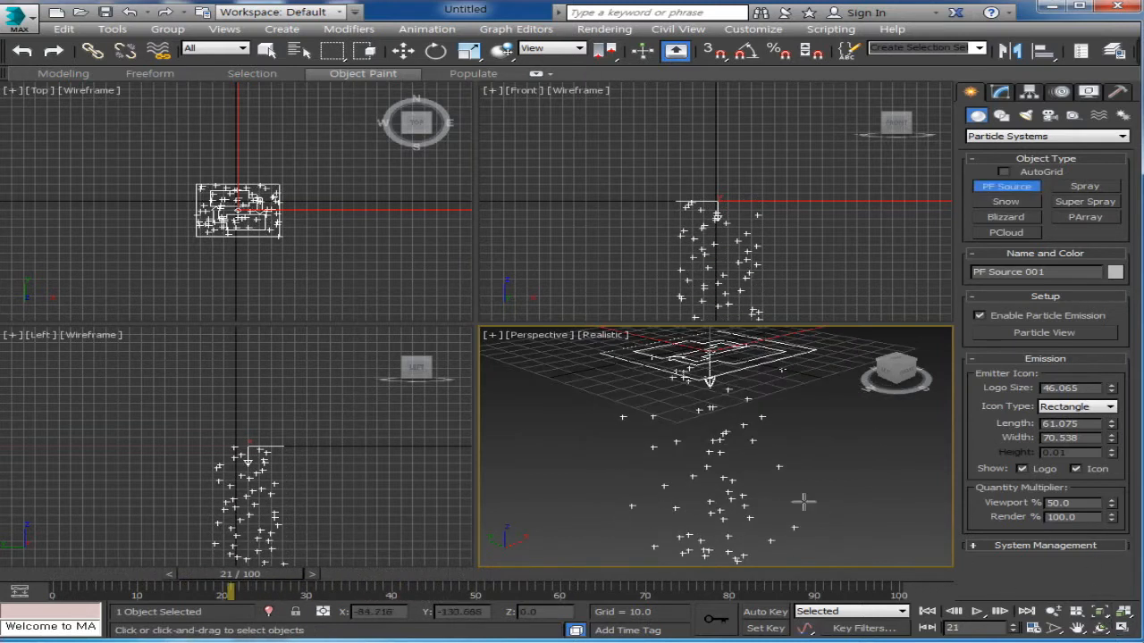
pyautogui.scroll(-3, 780, 450)
pyautogui.keyDown('alt'); pyautogui.moveTo(781, 450); pyautogui.dragTo(793, 408, button='middle'); pyautogui.keyUp('alt')
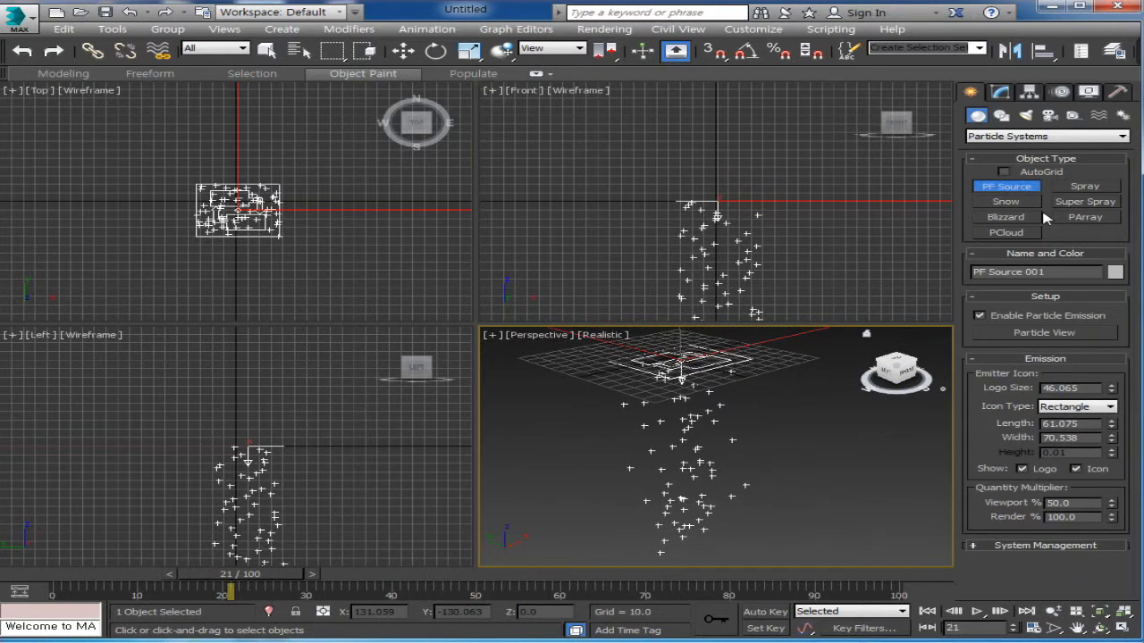
# Step: Open Particle View for the selected PF Source and reposition it so the whole event flow is in view
pyautogui.click(1001, 93)
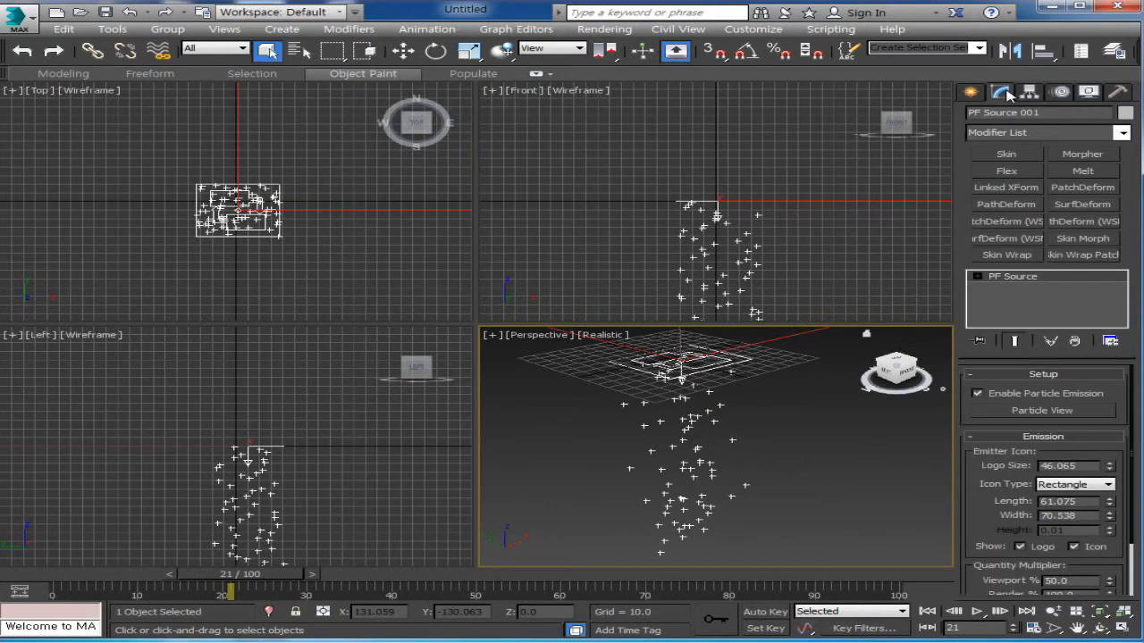
pyautogui.click(1042, 410)
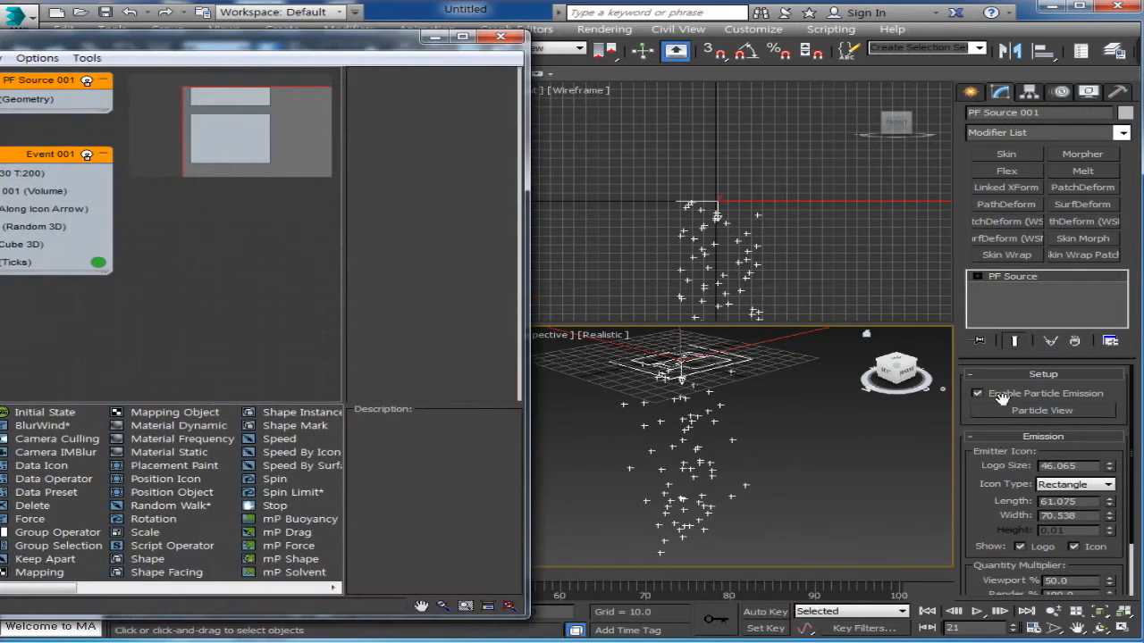
pyautogui.moveTo(247, 254); pyautogui.dragTo(367, 335, button='middle')
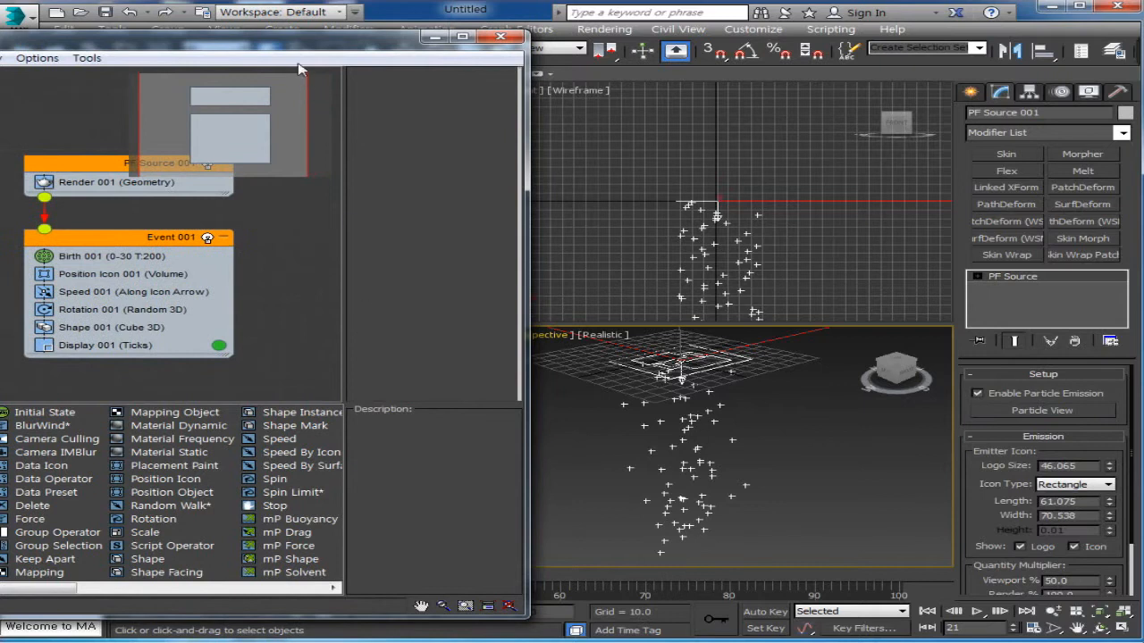
pyautogui.moveTo(358, 40); pyautogui.dragTo(588, 38)
pyautogui.moveTo(515, 298); pyautogui.dragTo(411, 266, button='middle')
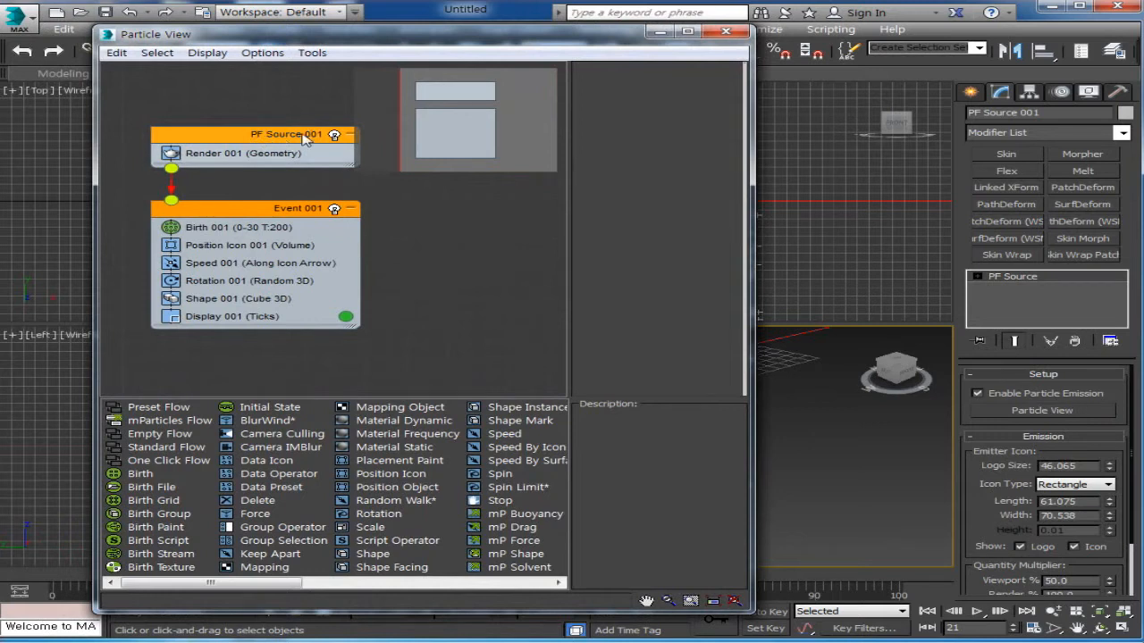
# Step: Move the PF Source 001 and Event 001 nodes further apart in the particle flow diagram
pyautogui.moveTo(200, 136); pyautogui.dragTo(200, 106)
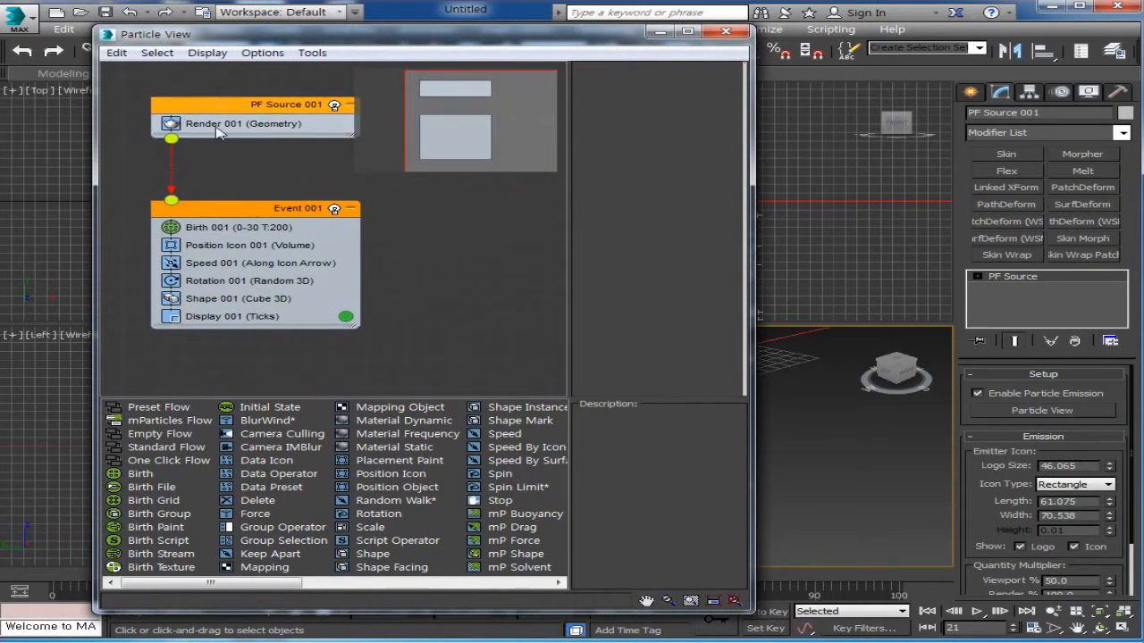
pyautogui.moveTo(793, 221); pyautogui.dragTo(914, 195, button='middle')
pyautogui.moveTo(835, 227); pyautogui.dragTo(845, 158, button='middle')
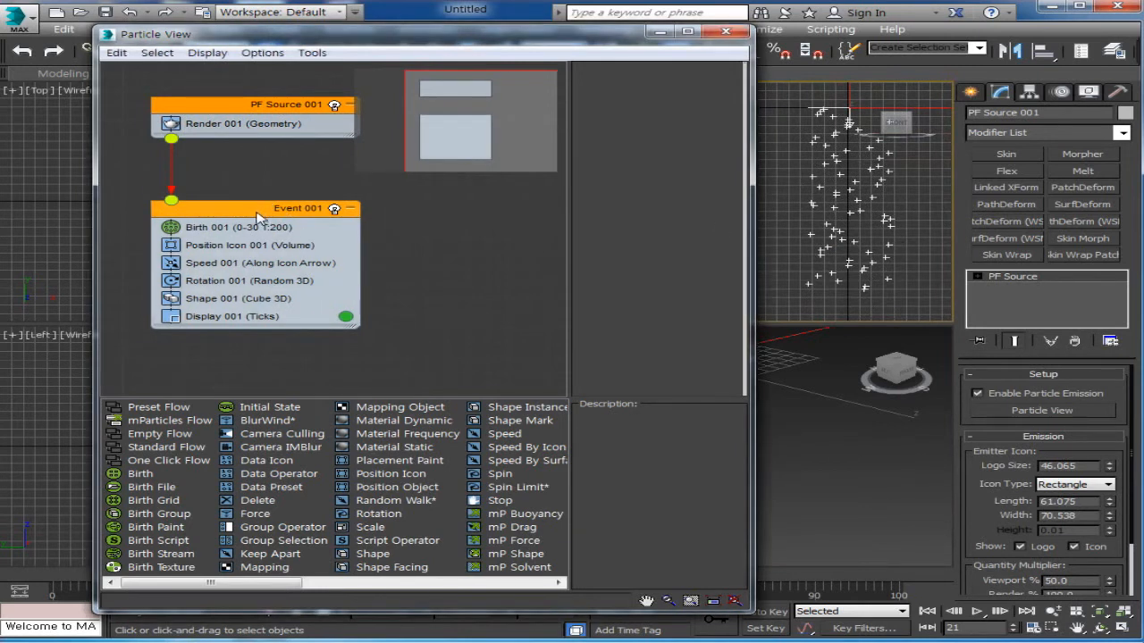
pyautogui.moveTo(263, 216); pyautogui.dragTo(234, 223)
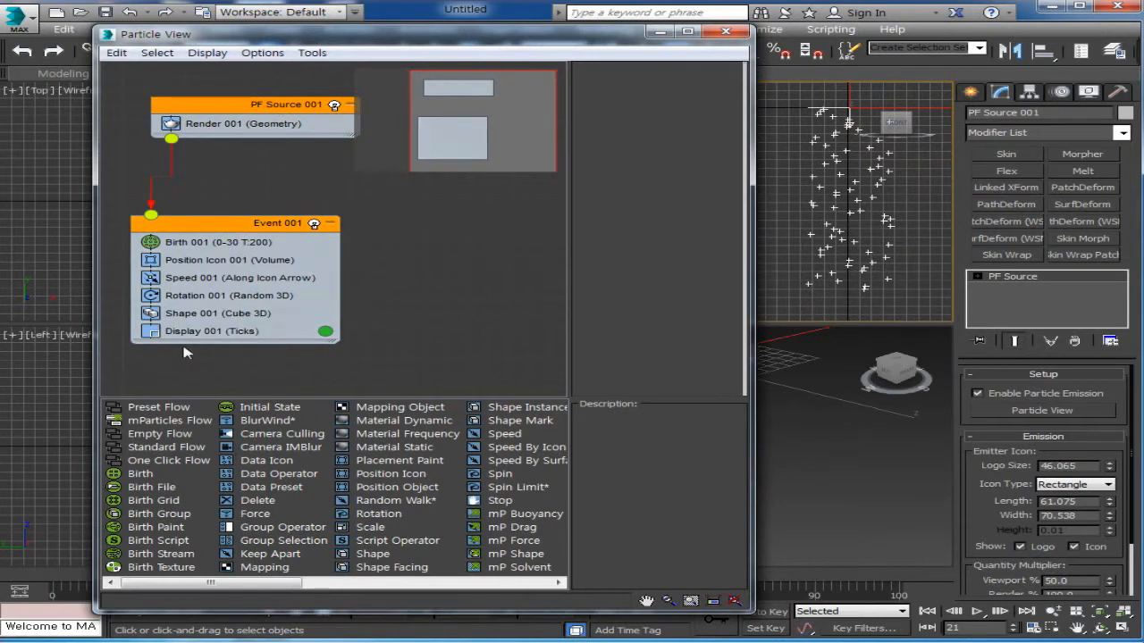
# Step: Examine the parameters of the Speed, Rotation, Shape and Display operators, including the available display types
pyautogui.click(193, 281)
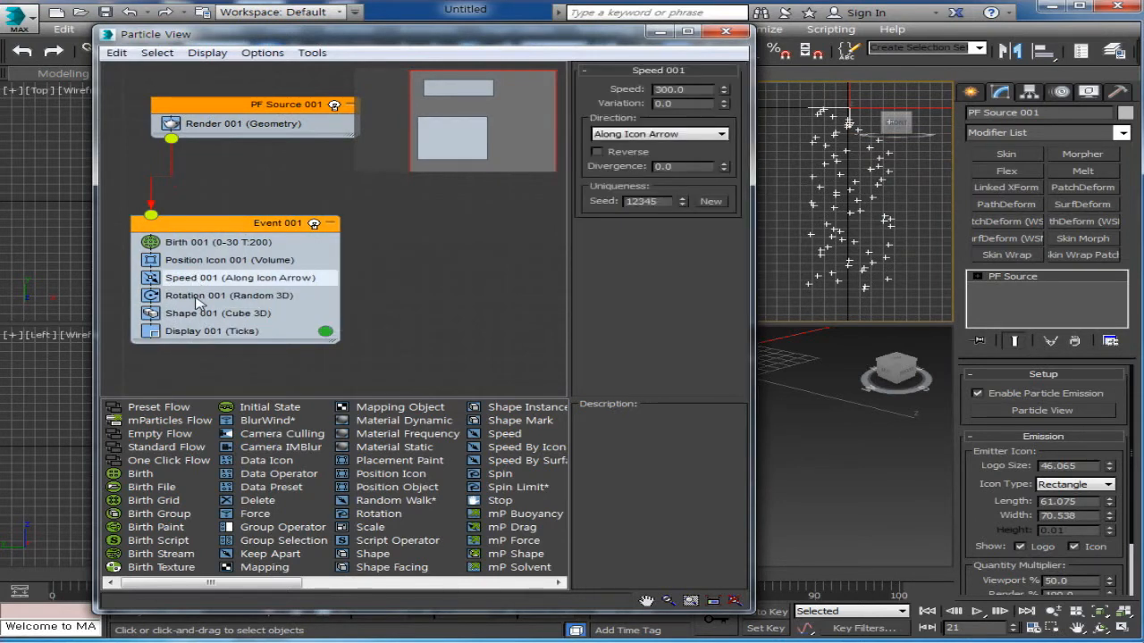
pyautogui.click(193, 297)
pyautogui.click(192, 316)
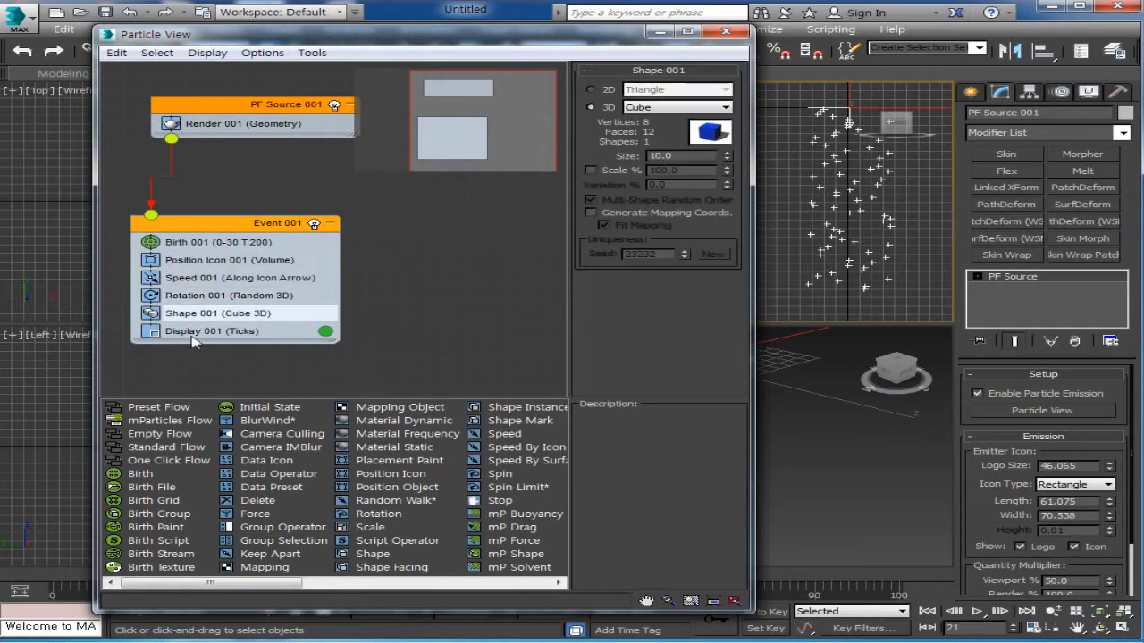
pyautogui.click(192, 334)
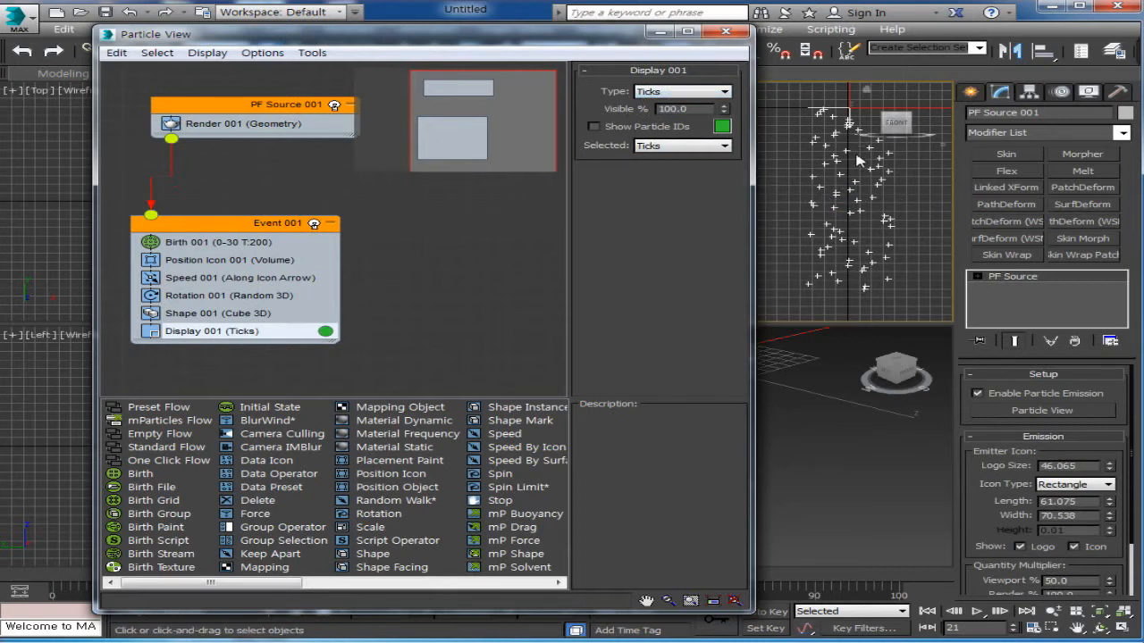
pyautogui.click(697, 99)
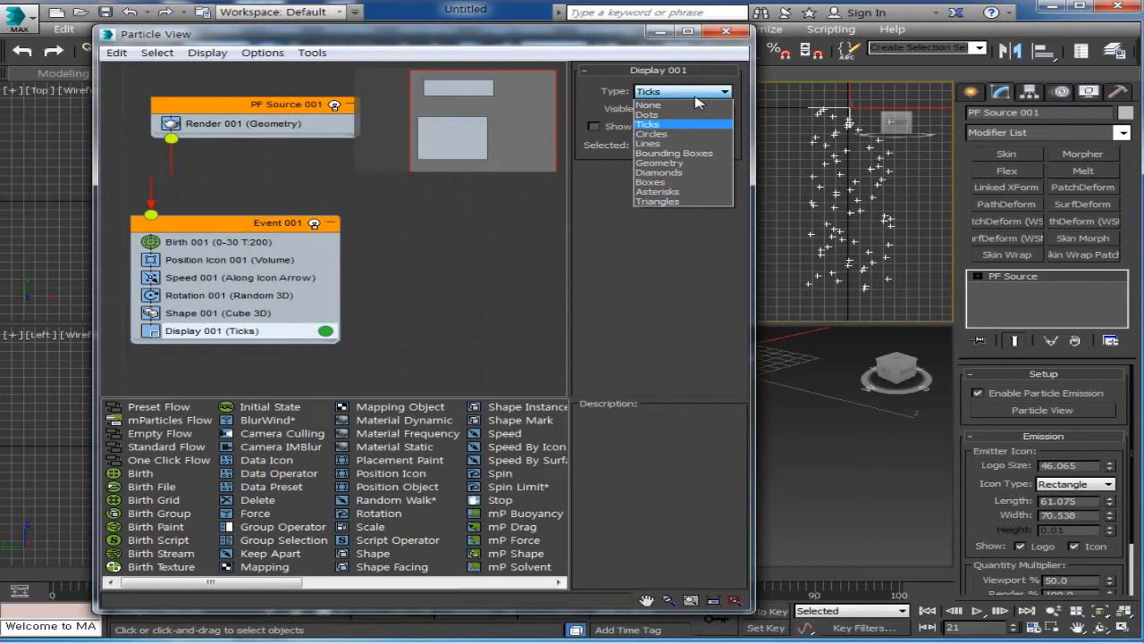
pyautogui.click(711, 98)
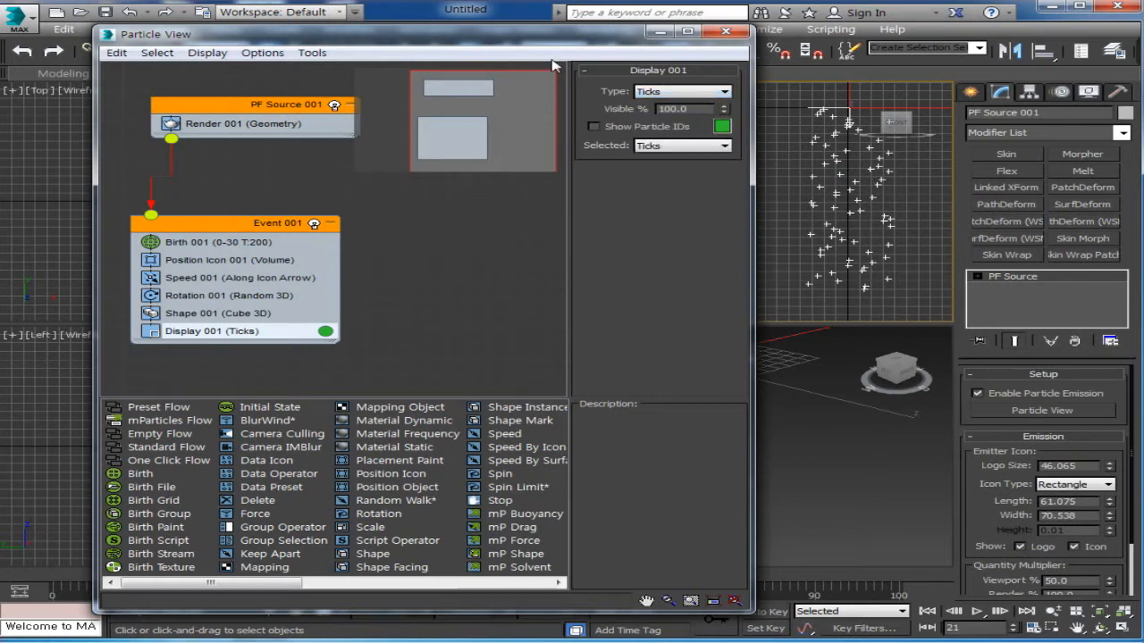
# Step: Uncover more of the viewports and go through the Event 001 operators from Position Icon to Display and back
pyautogui.moveTo(554, 47); pyautogui.dragTo(492, 39)
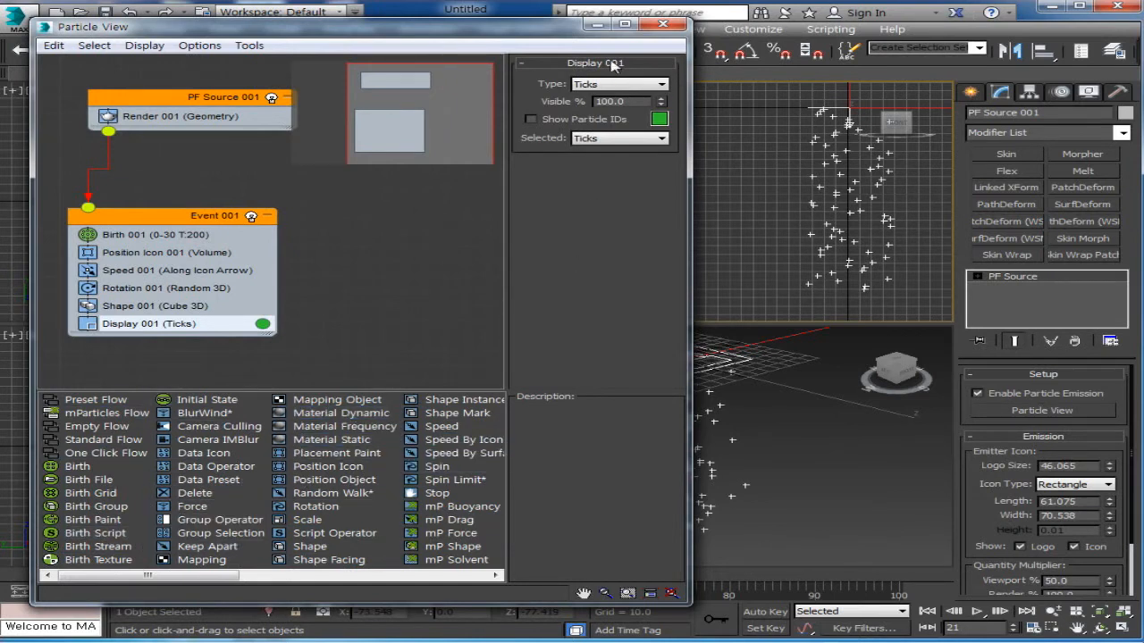
pyautogui.click(142, 253)
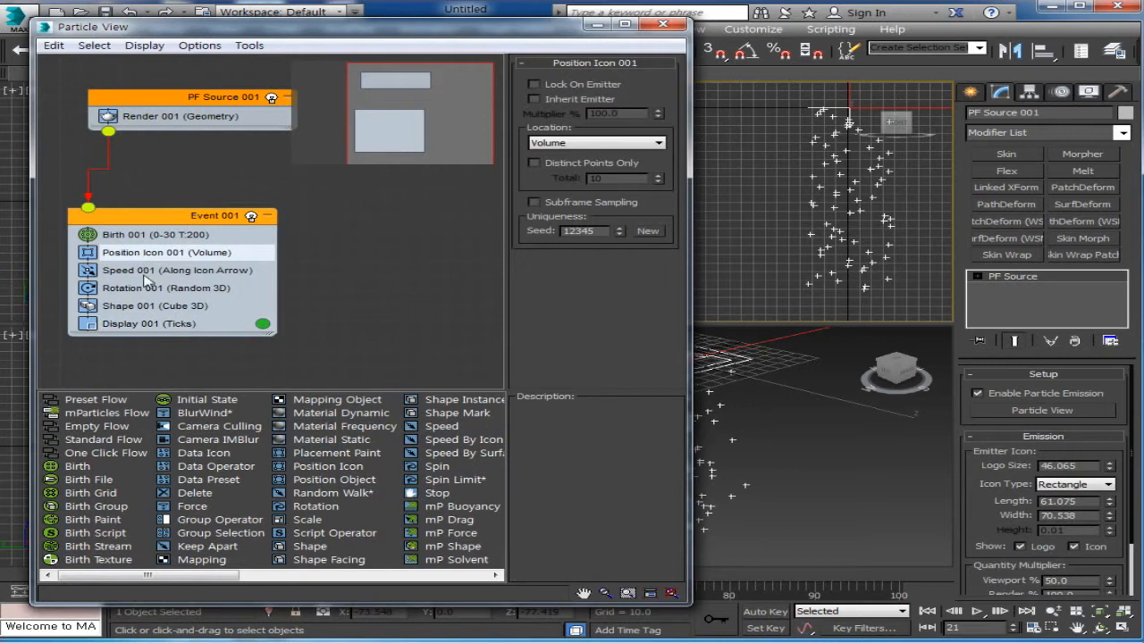
pyautogui.click(144, 272)
pyautogui.click(161, 290)
pyautogui.click(162, 324)
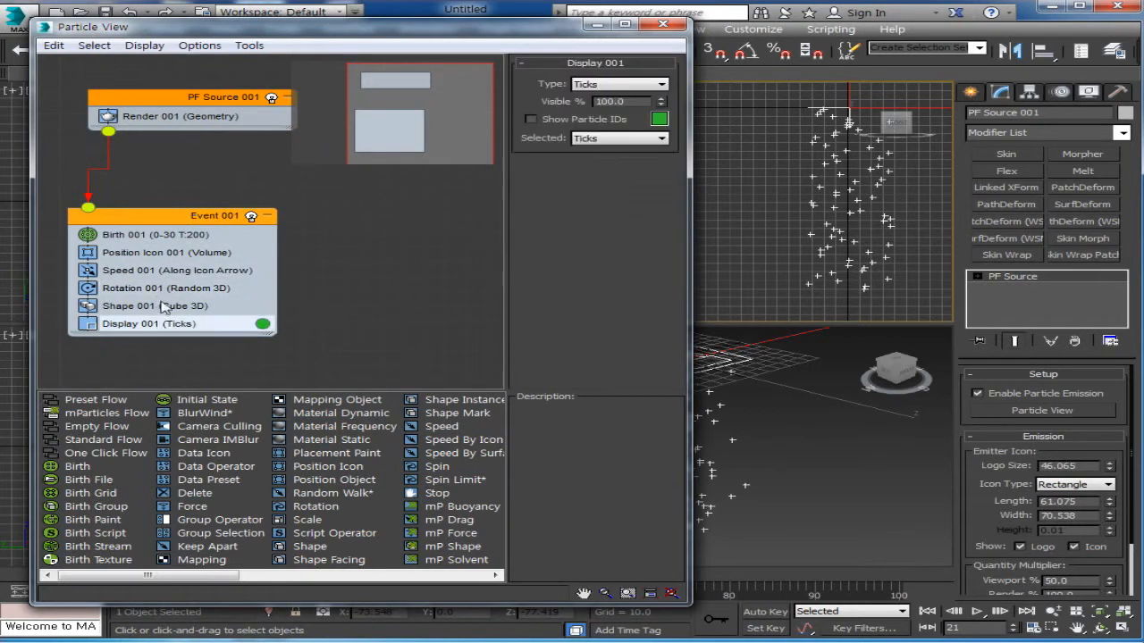
pyautogui.click(164, 307)
pyautogui.click(170, 289)
pyautogui.click(177, 270)
pyautogui.click(182, 253)
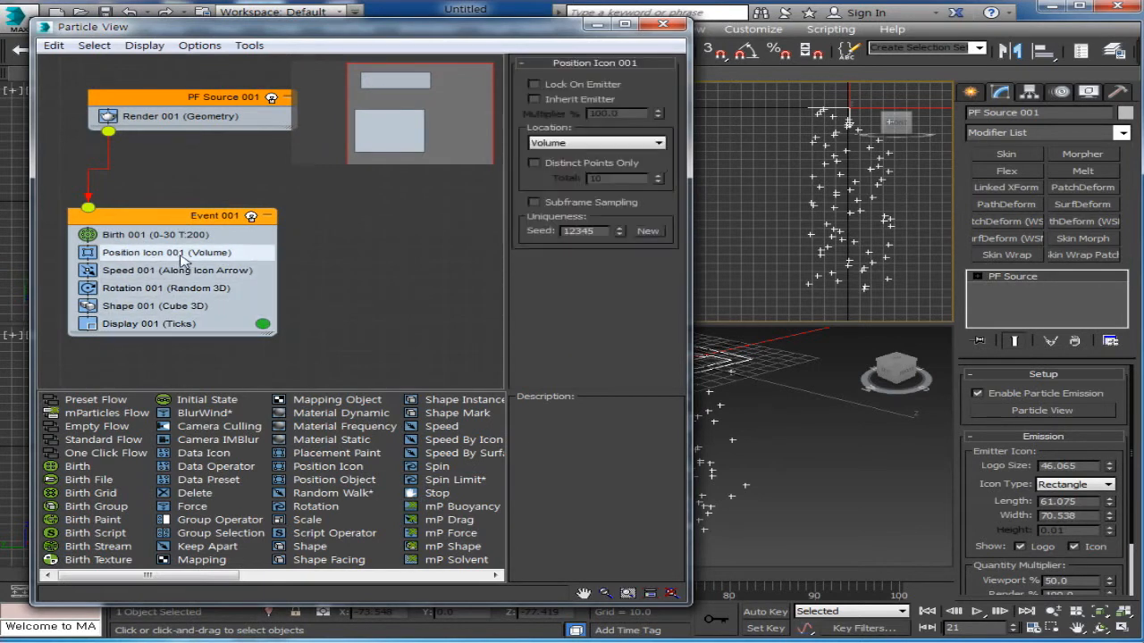
# Step: Set the Birth operator's Emit Stop to 100 and play the animation to check the emission
pyautogui.click(135, 239)
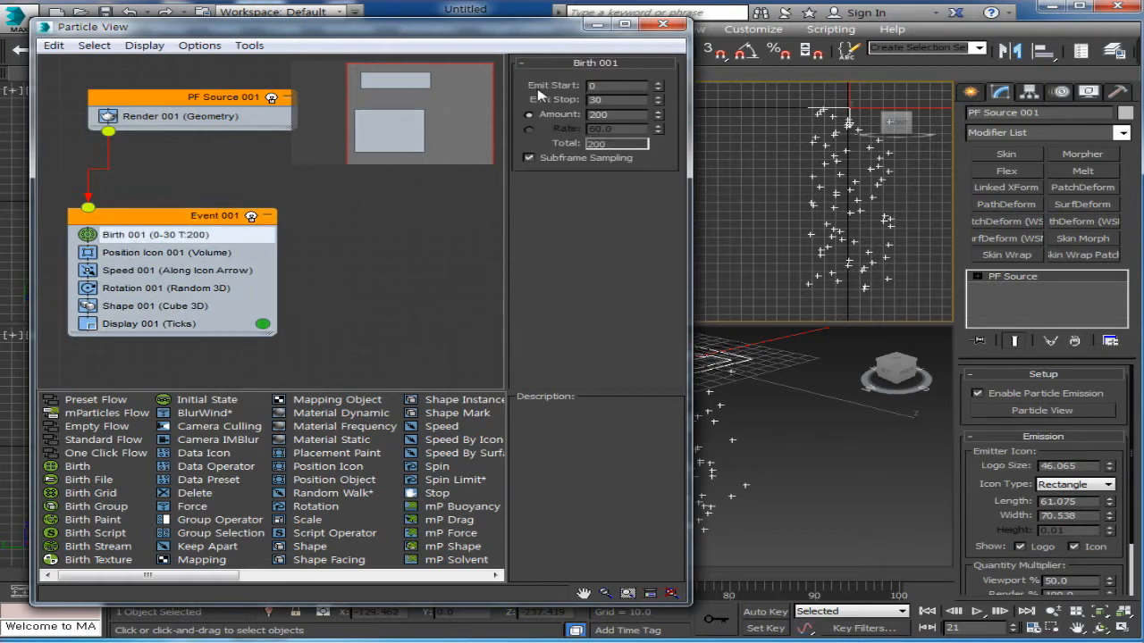
pyautogui.click(602, 86)
pyautogui.doubleClick(597, 100)
pyautogui.write('100')
pyautogui.click(977, 613)
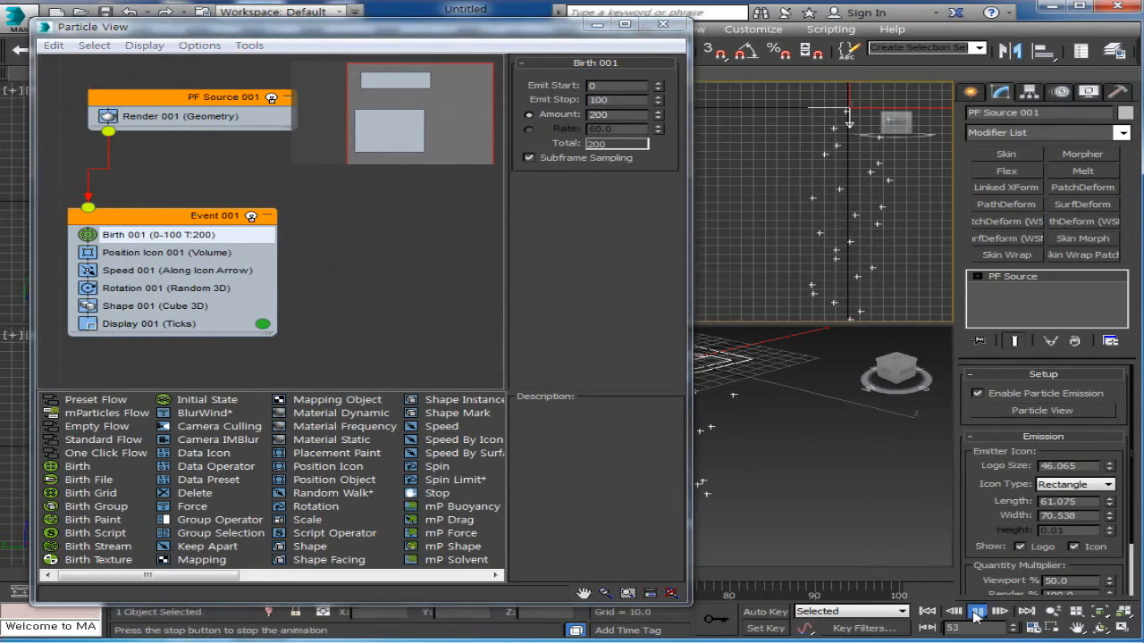
pyautogui.click(977, 613)
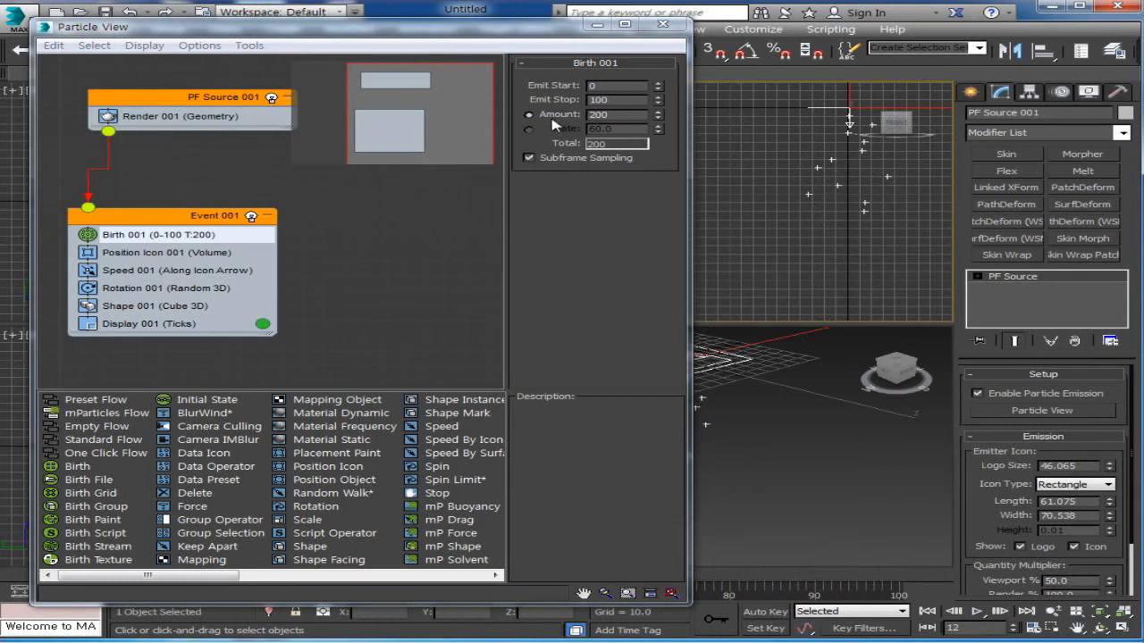
# Step: Examine the Birth operator's particle amount and the Display operator's visible percentage
pyautogui.doubleClick(599, 117)
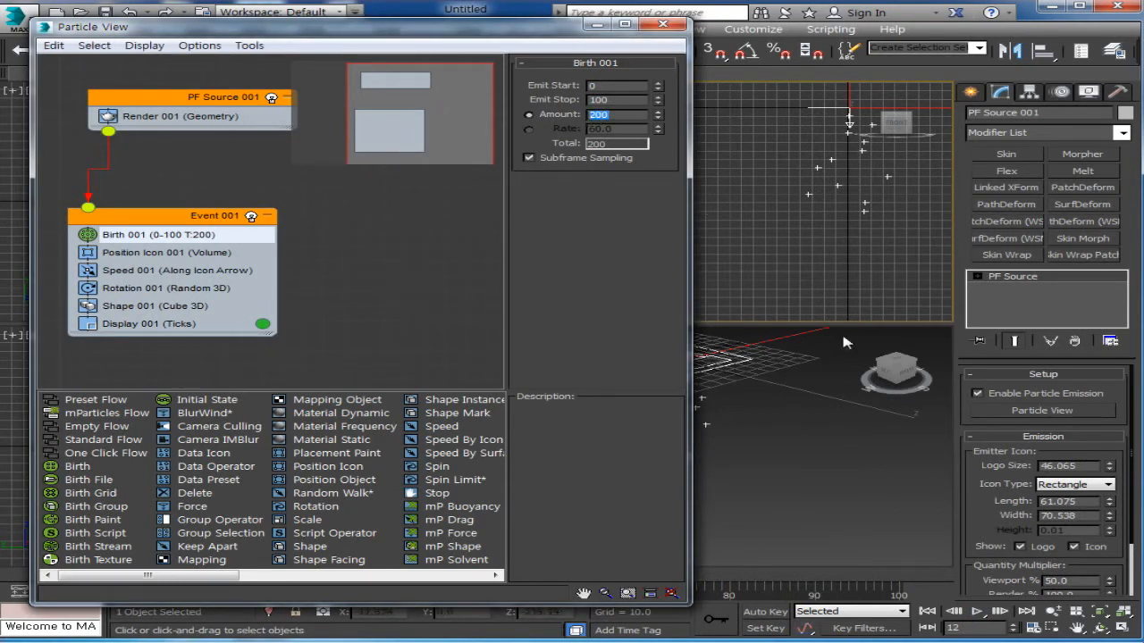
pyautogui.moveTo(849, 534)
pyautogui.mouseDown(button='middle')
pyautogui.moveTo(898, 528)
pyautogui.moveTo(883, 552)
pyautogui.moveTo(865, 545)
pyautogui.mouseUp(button='middle')
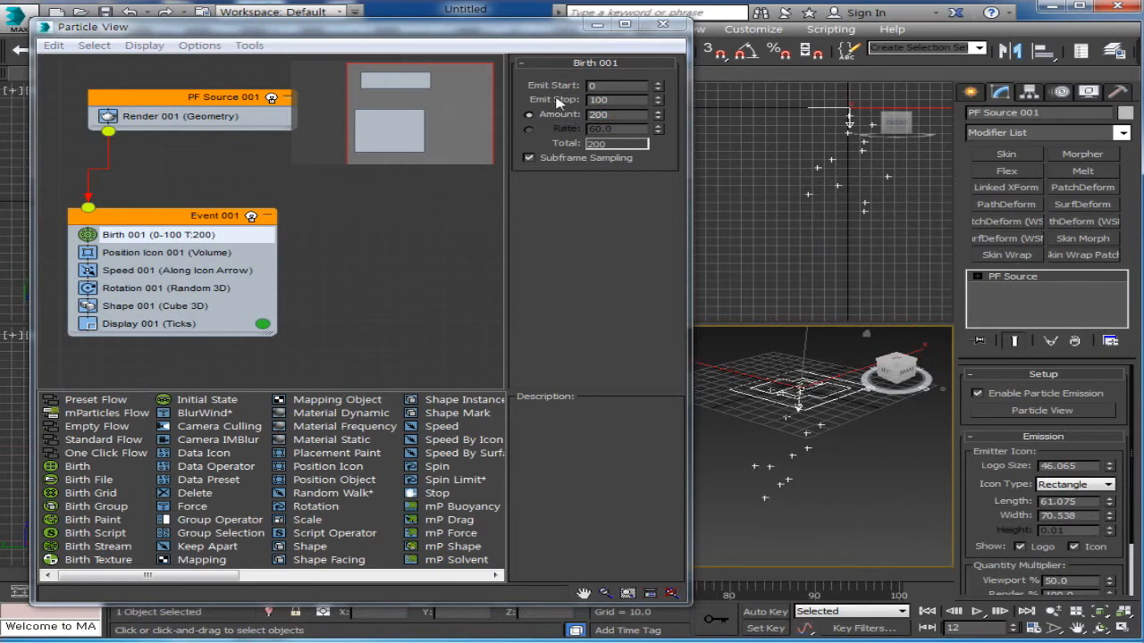
pyautogui.click(140, 326)
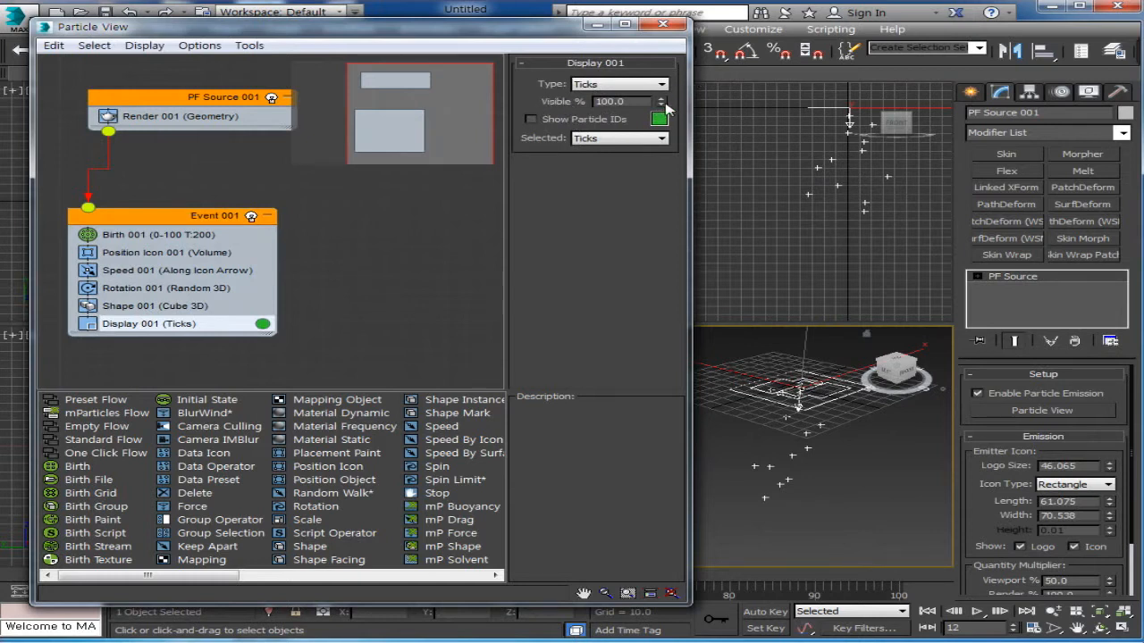
pyautogui.moveTo(659, 118); pyautogui.dragTo(702, 93)
pyautogui.click(148, 237)
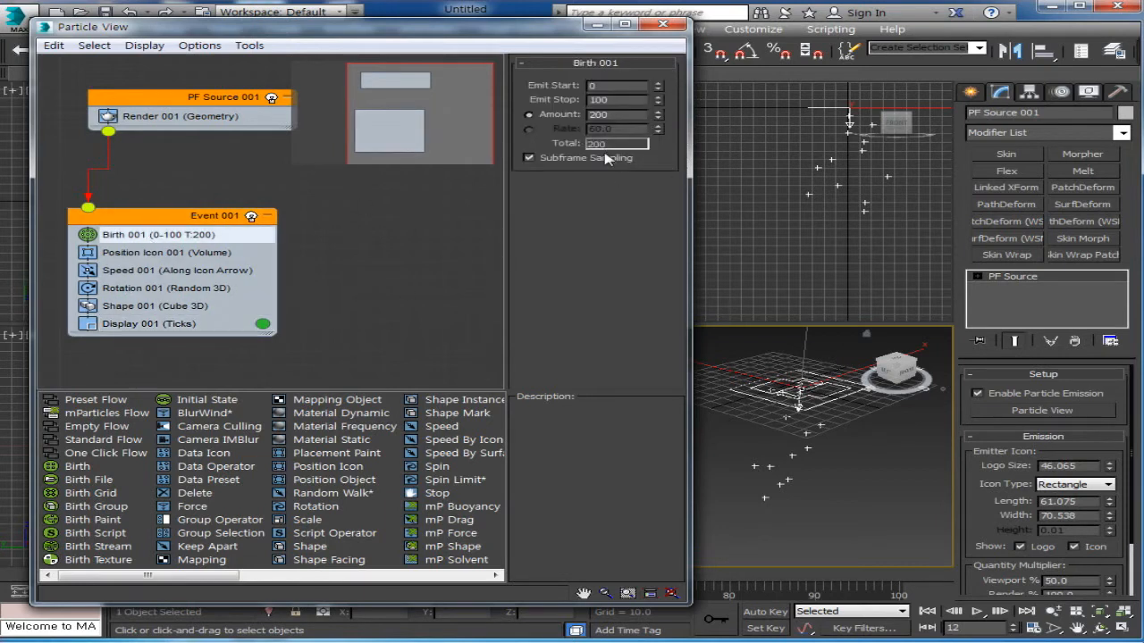
# Step: Turn on Lock On Emitter for the Position Icon operator, comparing particle motion before and after through playback and timeline scrubbing
pyautogui.click(140, 255)
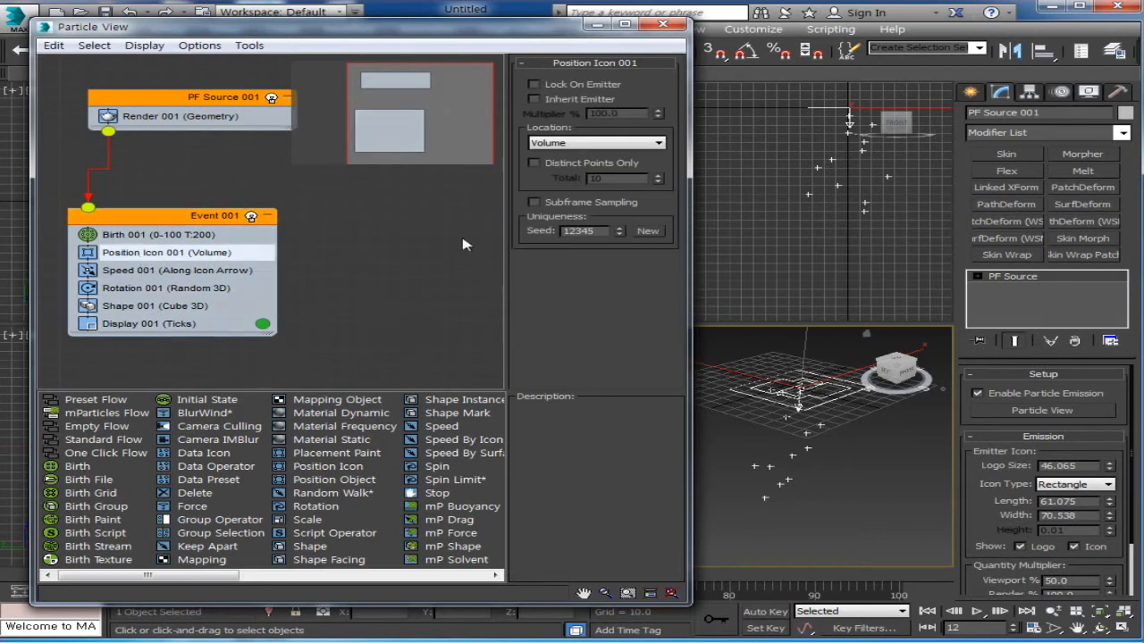
pyautogui.moveTo(830, 287); pyautogui.dragTo(780, 310, button='middle')
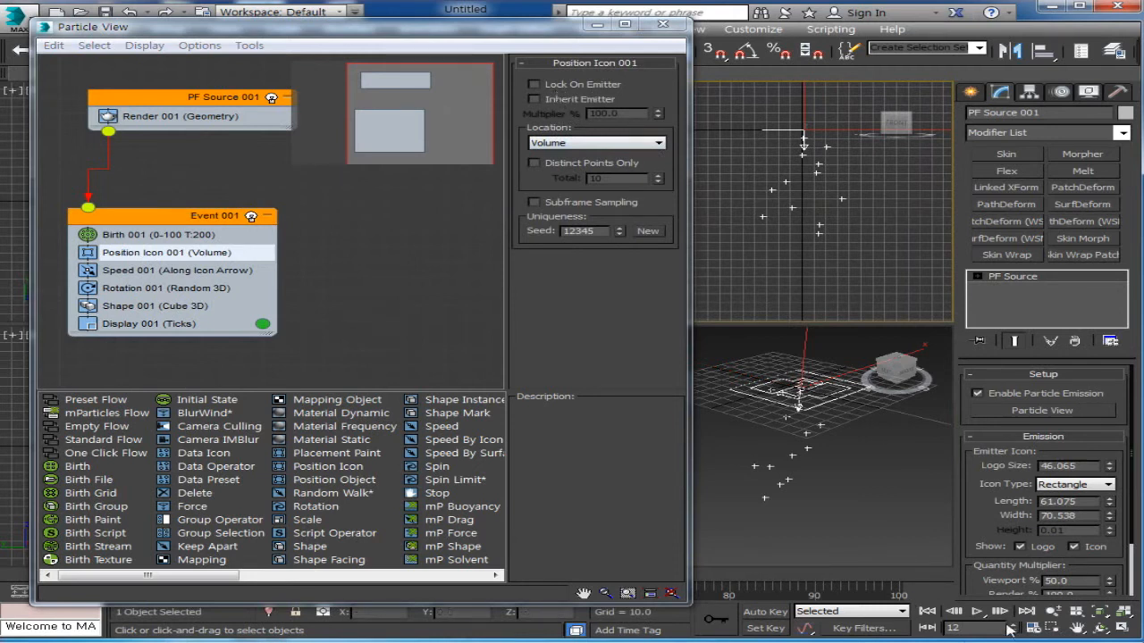
pyautogui.click(977, 611)
pyautogui.rightClick(889, 528)
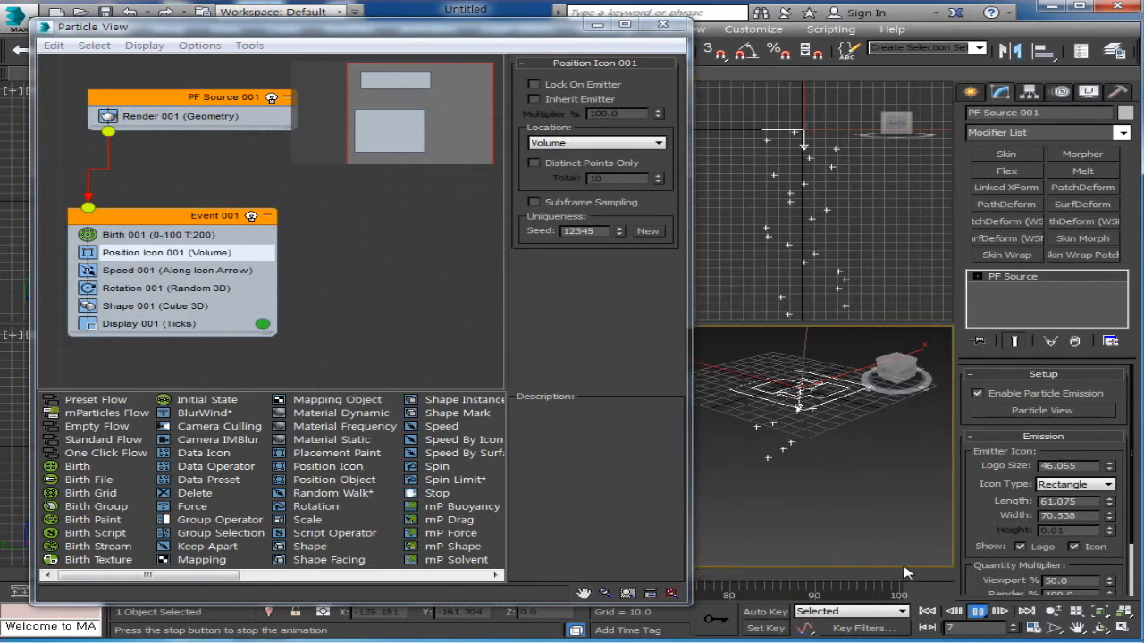
pyautogui.click(830, 577)
pyautogui.moveTo(830, 577); pyautogui.dragTo(777, 582)
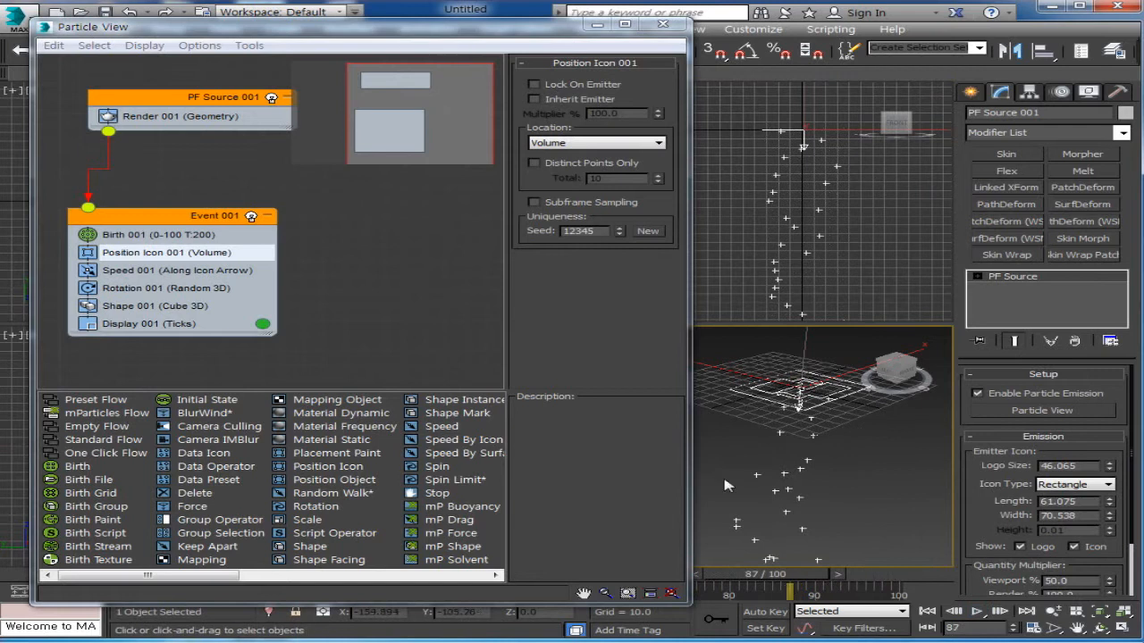
pyautogui.click(570, 85)
pyautogui.moveTo(769, 575)
pyautogui.mouseDown()
pyautogui.moveTo(611, 564)
pyautogui.moveTo(849, 524)
pyautogui.moveTo(650, 533)
pyautogui.moveTo(915, 557)
pyautogui.moveTo(765, 559)
pyautogui.mouseUp()
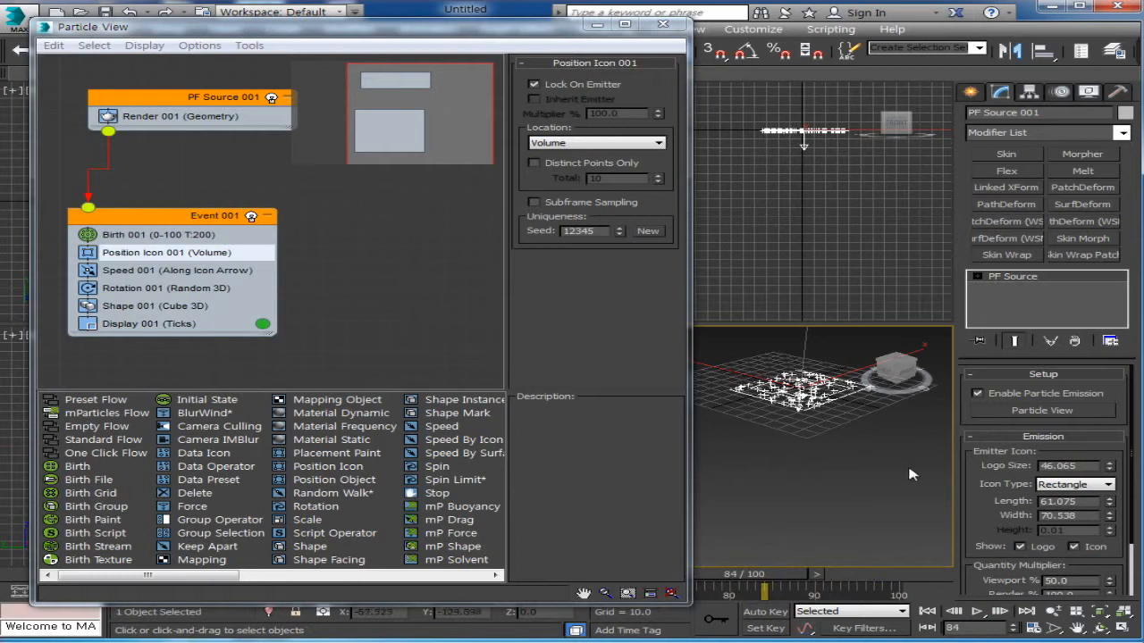
# Step: Turn off Lock On Emitter for the Position Icon operator
pyautogui.scroll(3, 861, 521)
pyautogui.moveTo(904, 477); pyautogui.dragTo(894, 510, button='middle')
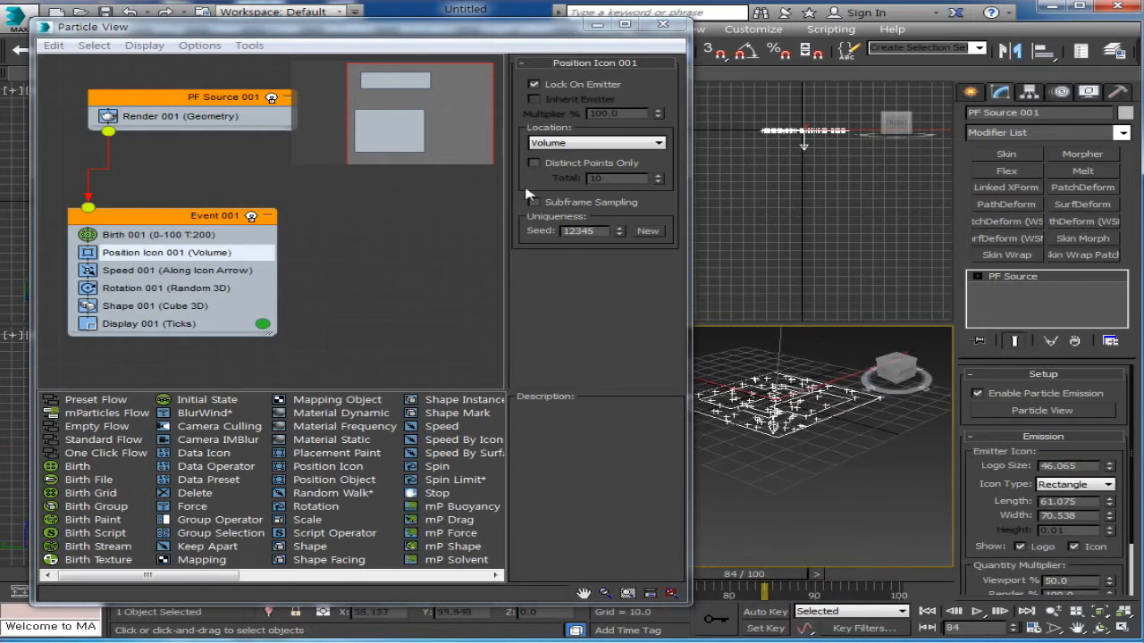
pyautogui.click(533, 85)
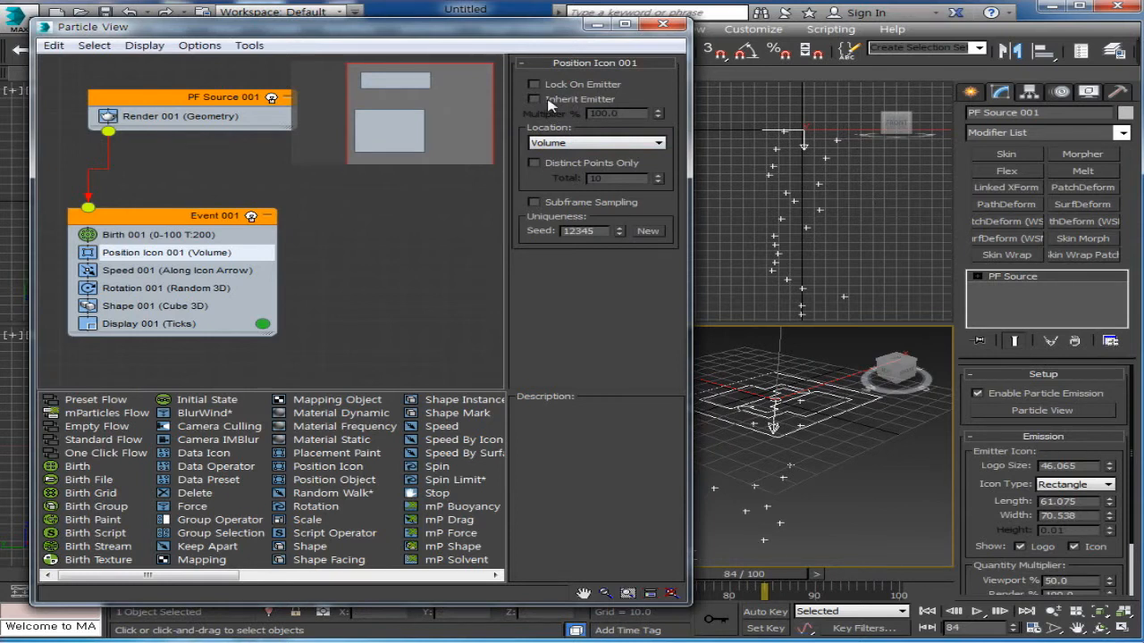
# Step: Set the Position Icon operator's location to Pivot and play the animation to check the emission
pyautogui.click(555, 144)
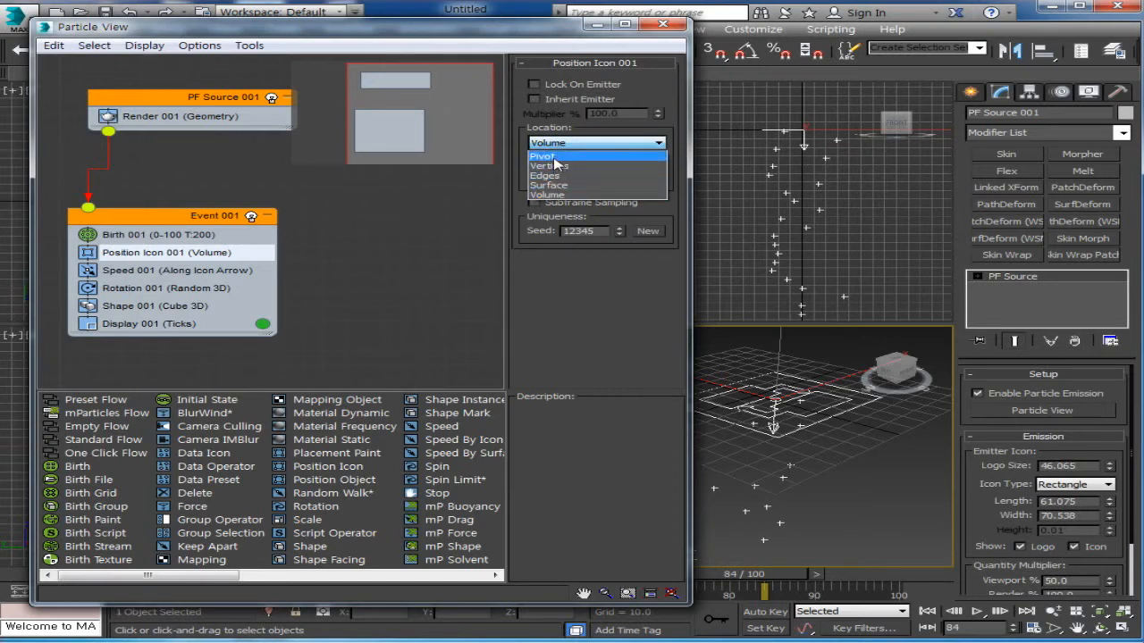
pyautogui.click(556, 157)
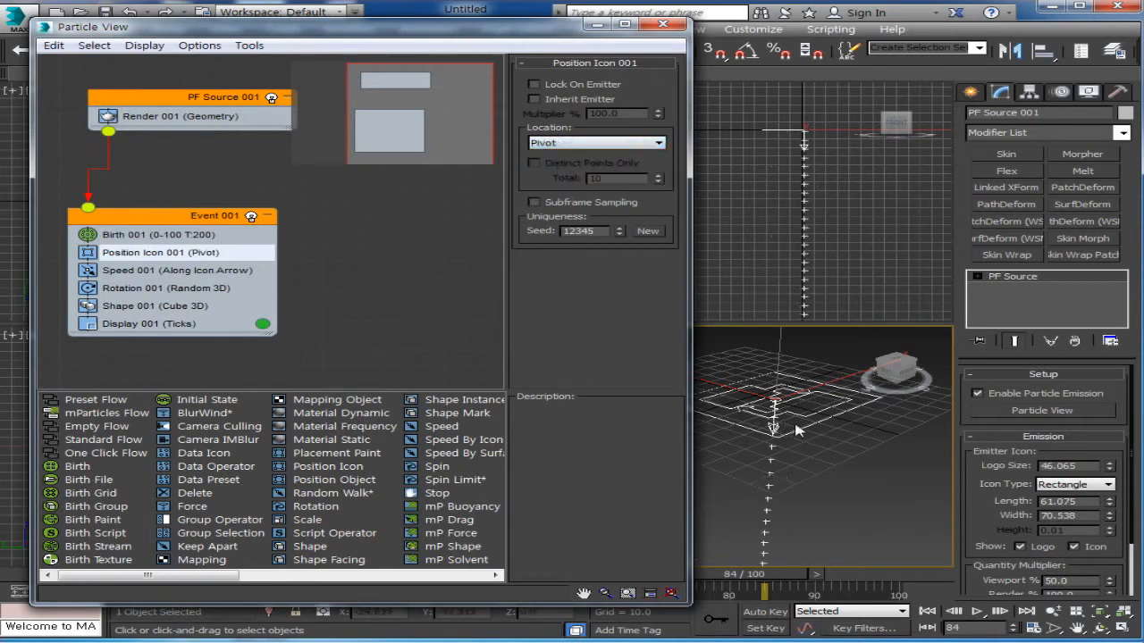
pyautogui.click(977, 612)
pyautogui.click(978, 612)
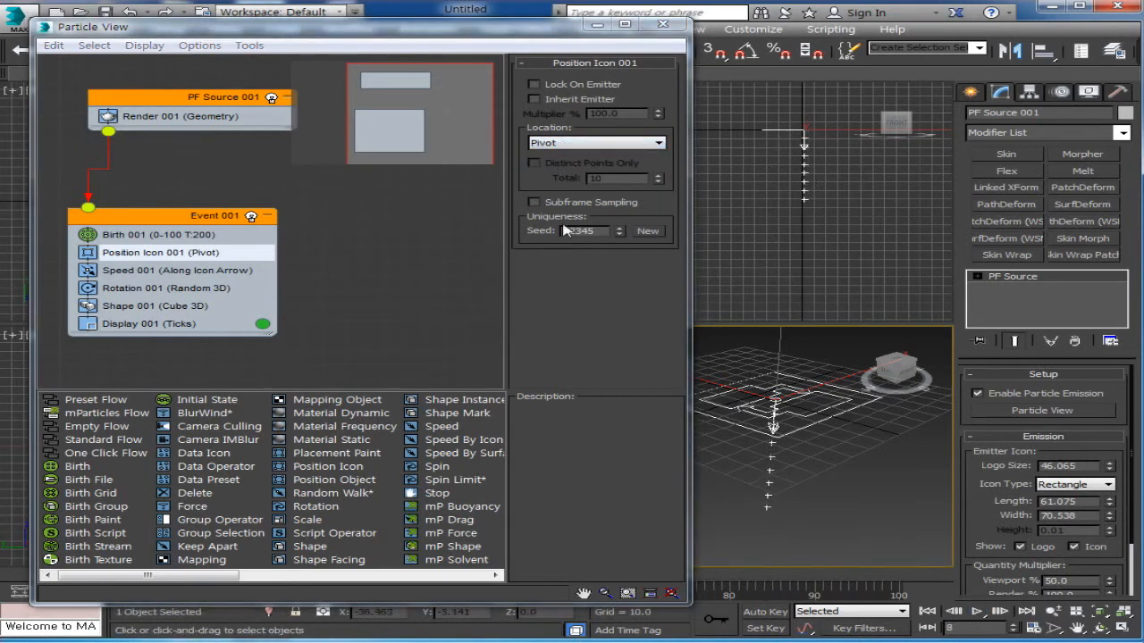
# Step: Change the Position Icon location to Vertices and play back the particle emission
pyautogui.click(561, 144)
pyautogui.click(563, 164)
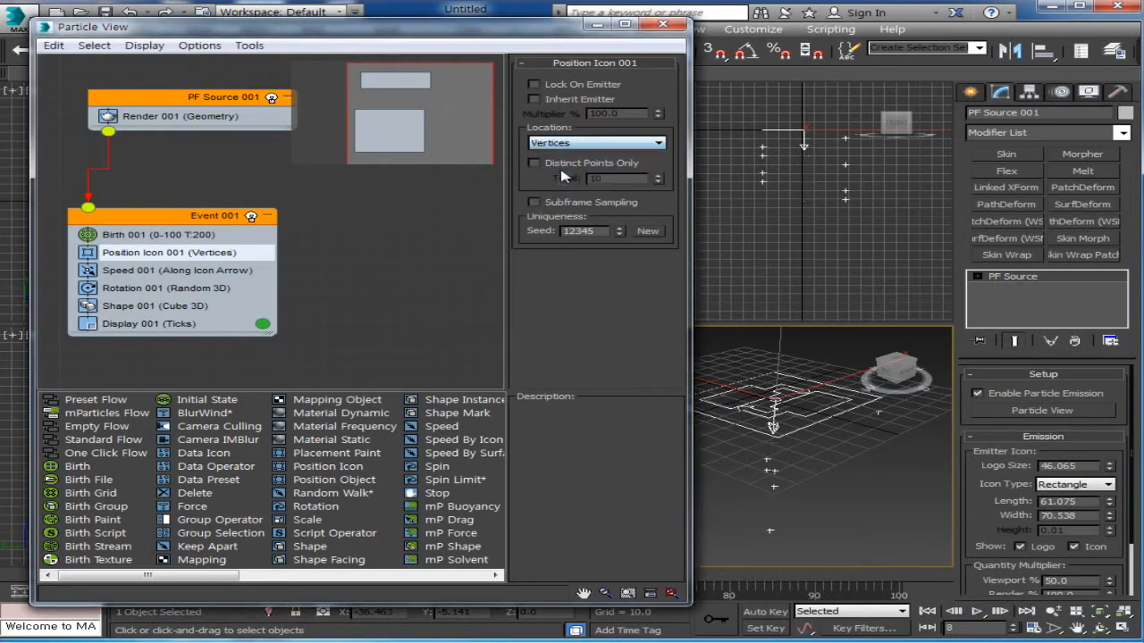
pyautogui.click(978, 612)
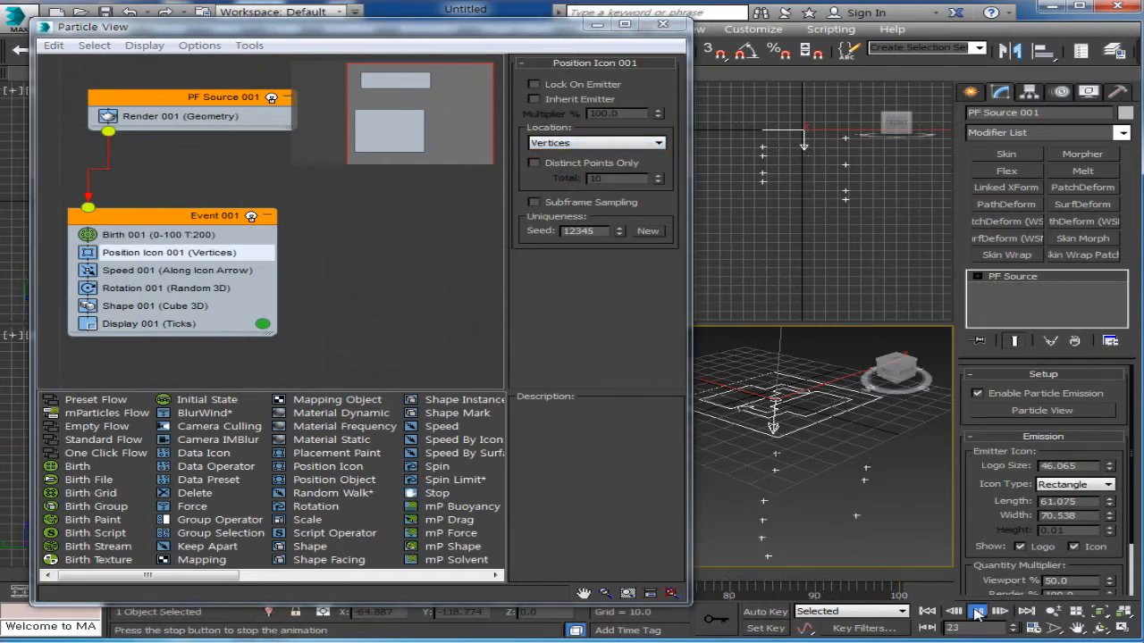
pyautogui.click(978, 612)
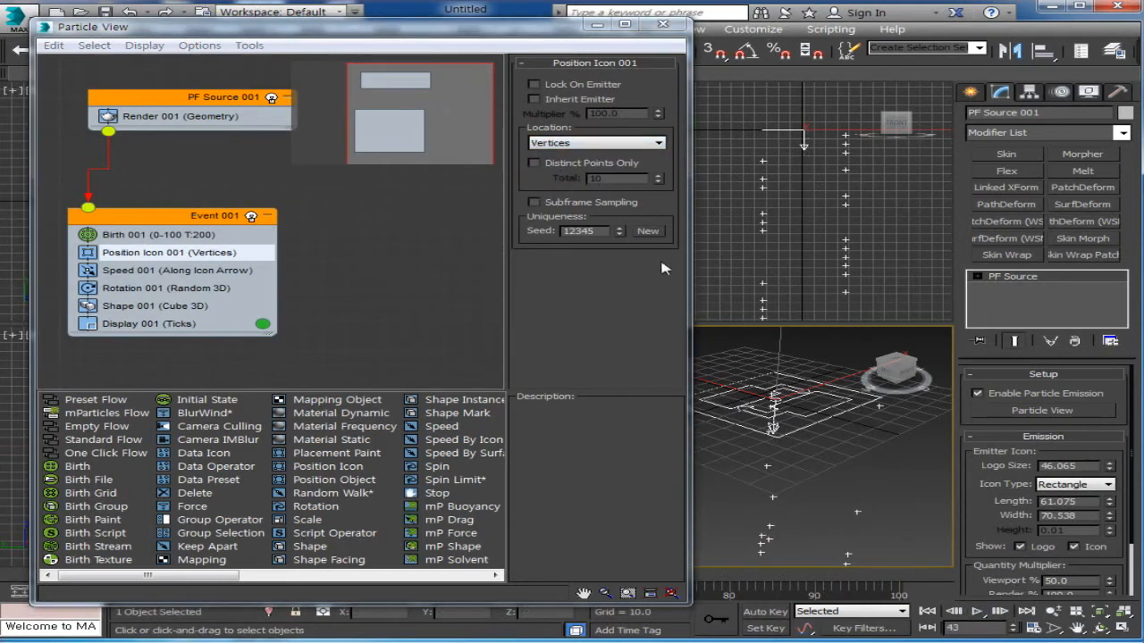
# Step: Try the Edges location for the Position Icon operator and compare it with Pivot
pyautogui.click(561, 144)
pyautogui.click(564, 176)
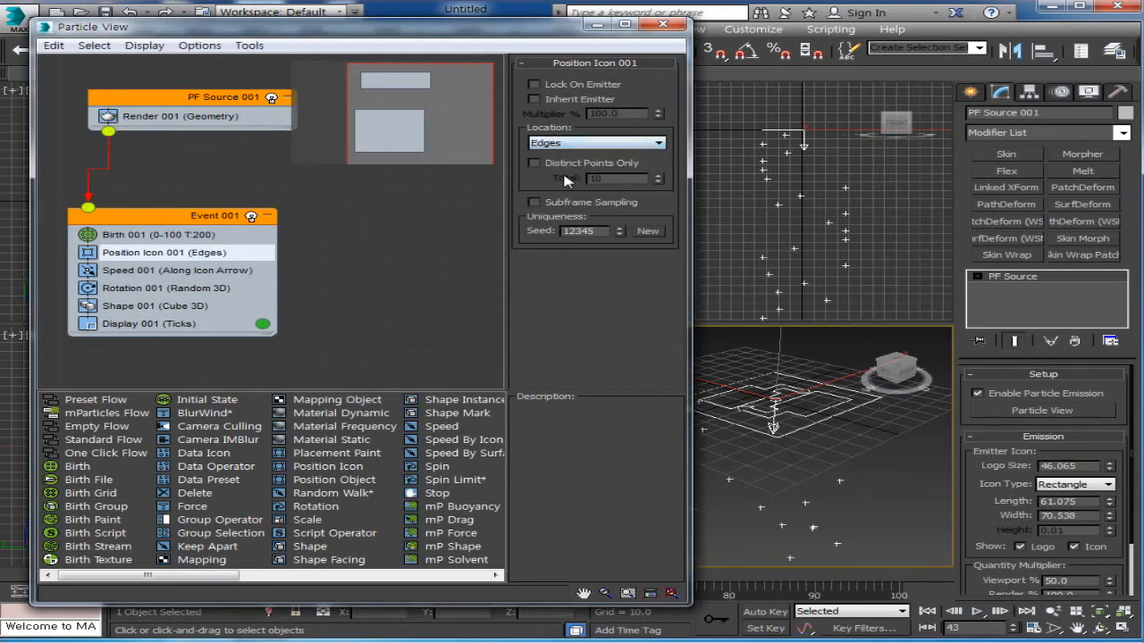
pyautogui.click(586, 145)
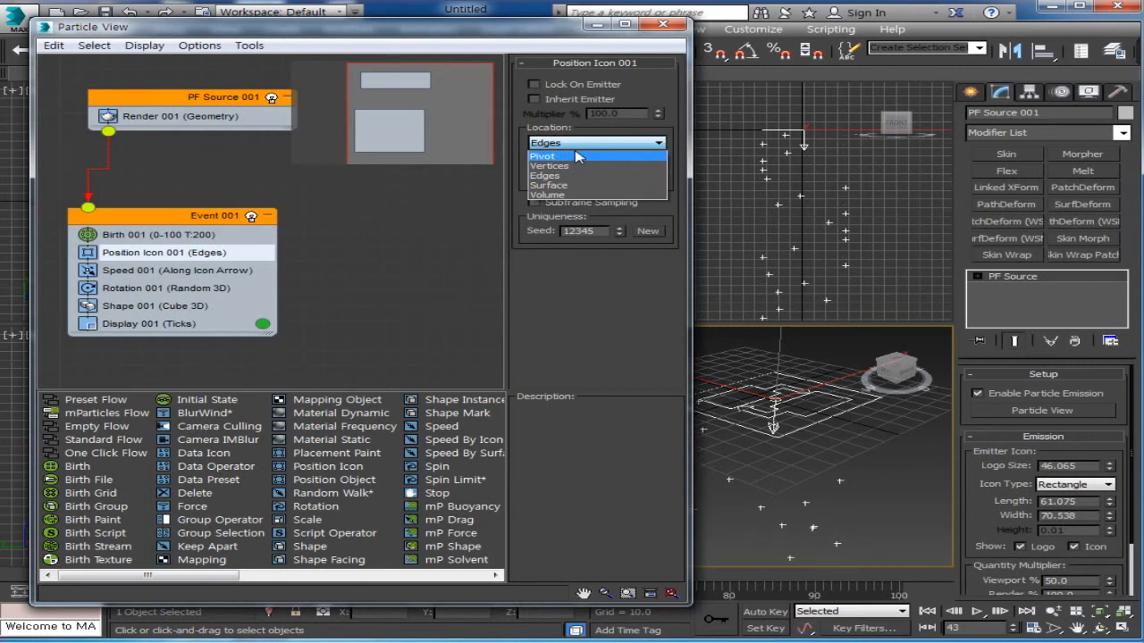
pyautogui.click(578, 157)
pyautogui.click(586, 144)
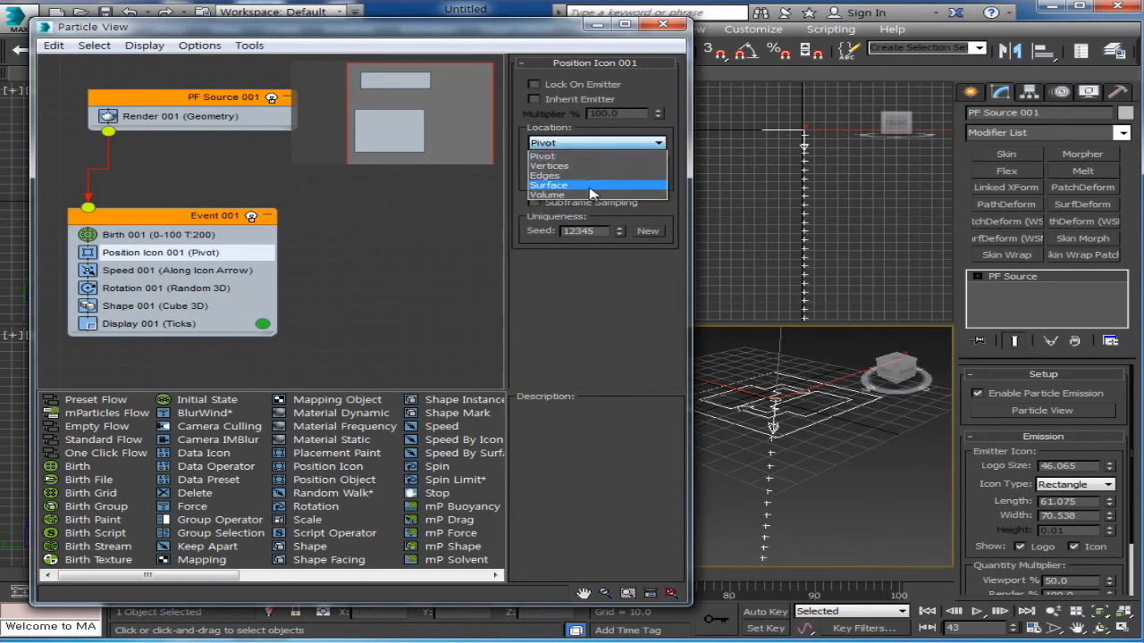
pyautogui.click(588, 177)
# Step: Set the Position Icon operator's location to Surface and play the animation to check the emission
pyautogui.click(597, 146)
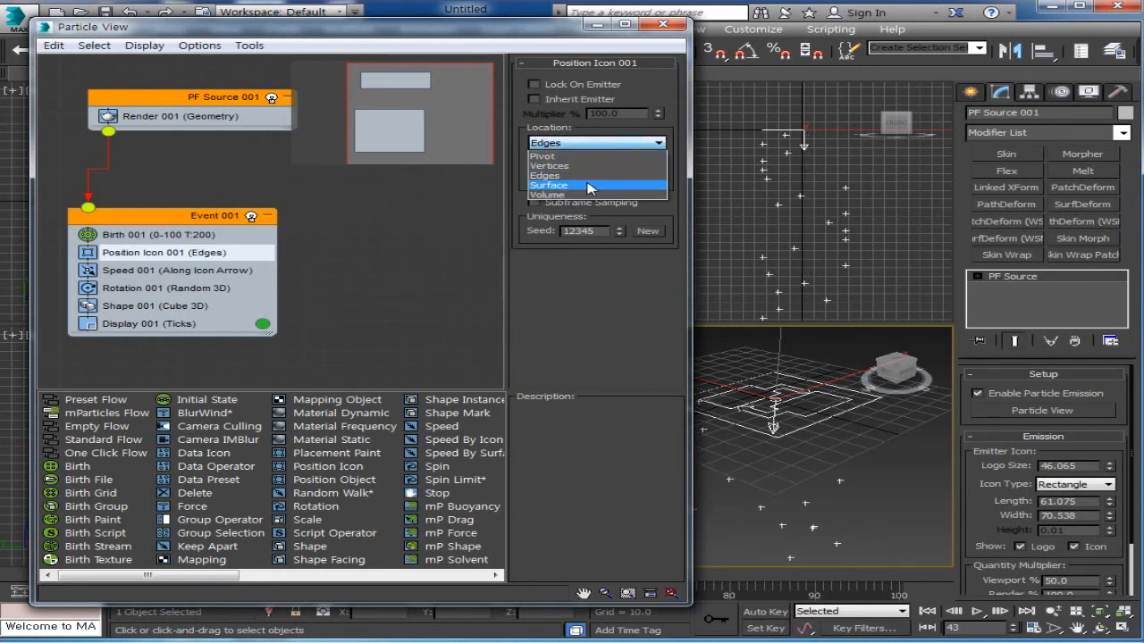
pyautogui.click(589, 186)
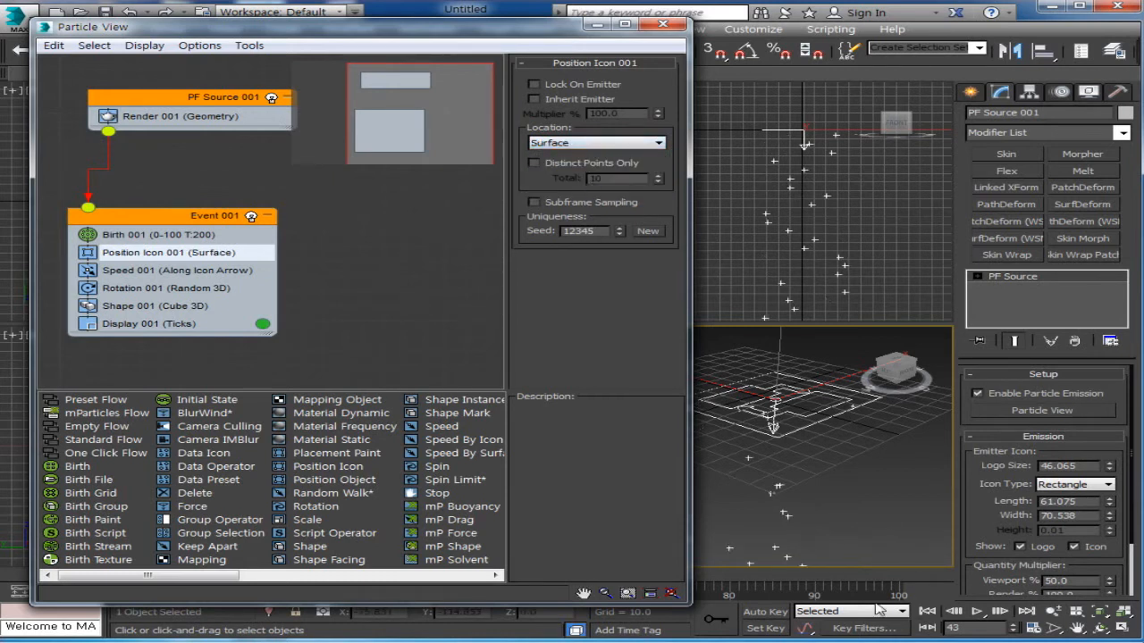
pyautogui.click(978, 612)
pyautogui.click(977, 612)
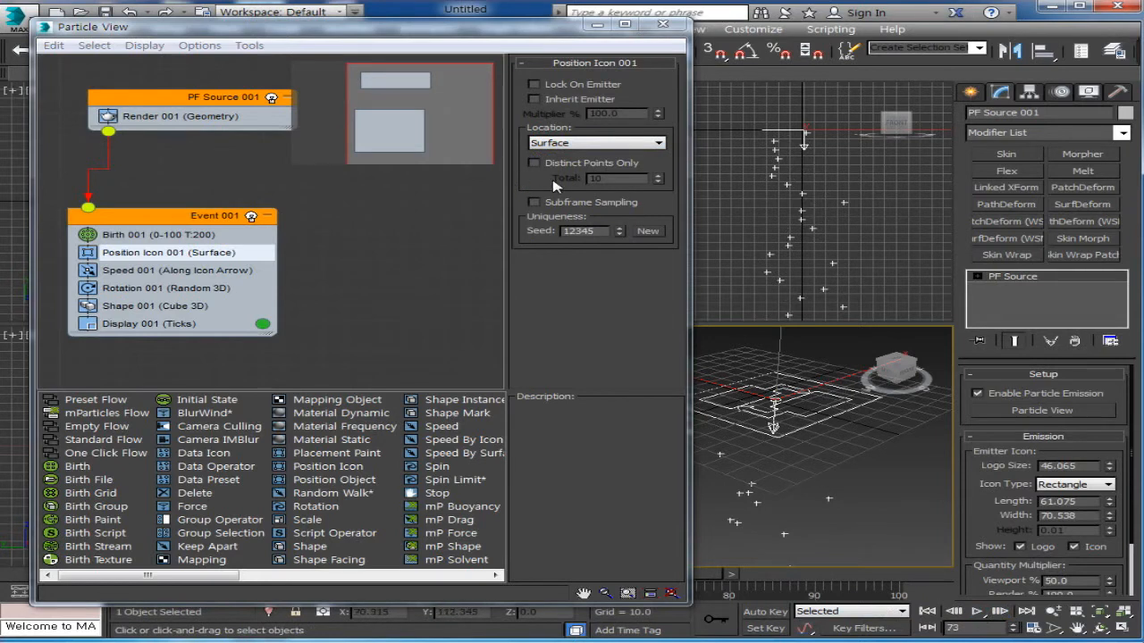
pyautogui.click(137, 254)
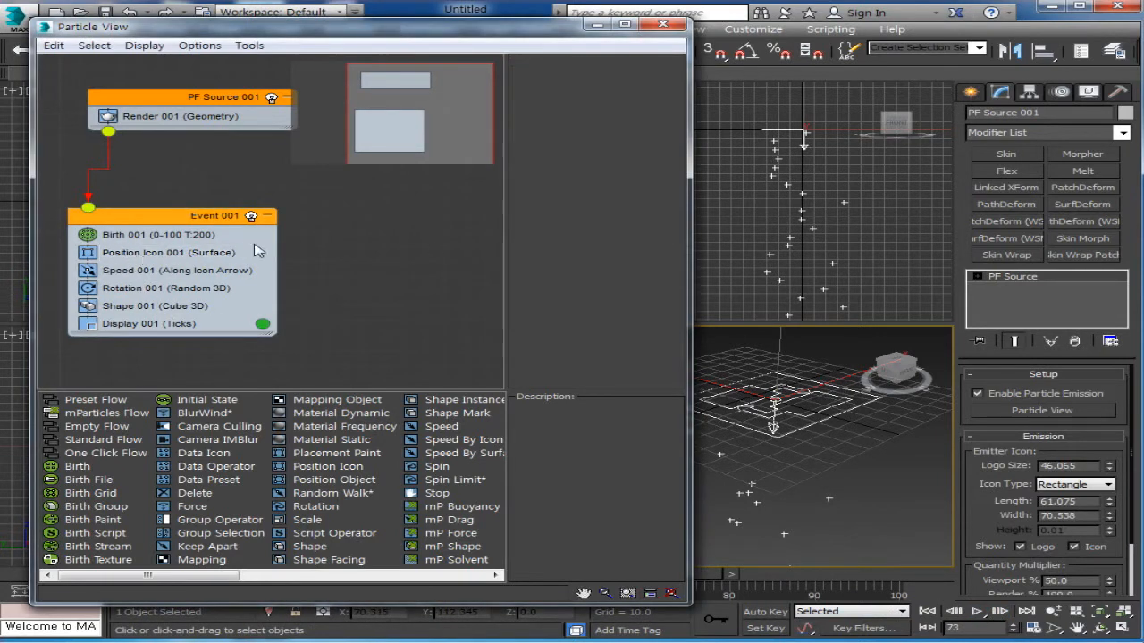
# Step: Create a sphere with a radius of about 28.6 beside the particle emitter in the Top viewport
pyautogui.moveTo(490, 37); pyautogui.dragTo(503, 356)
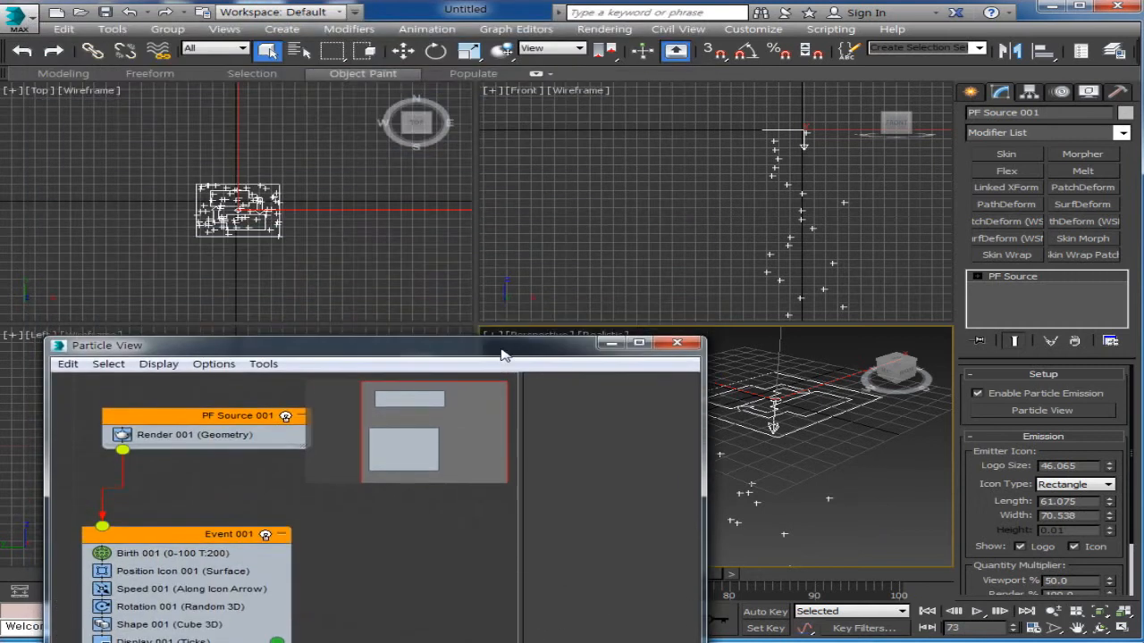
pyautogui.click(969, 99)
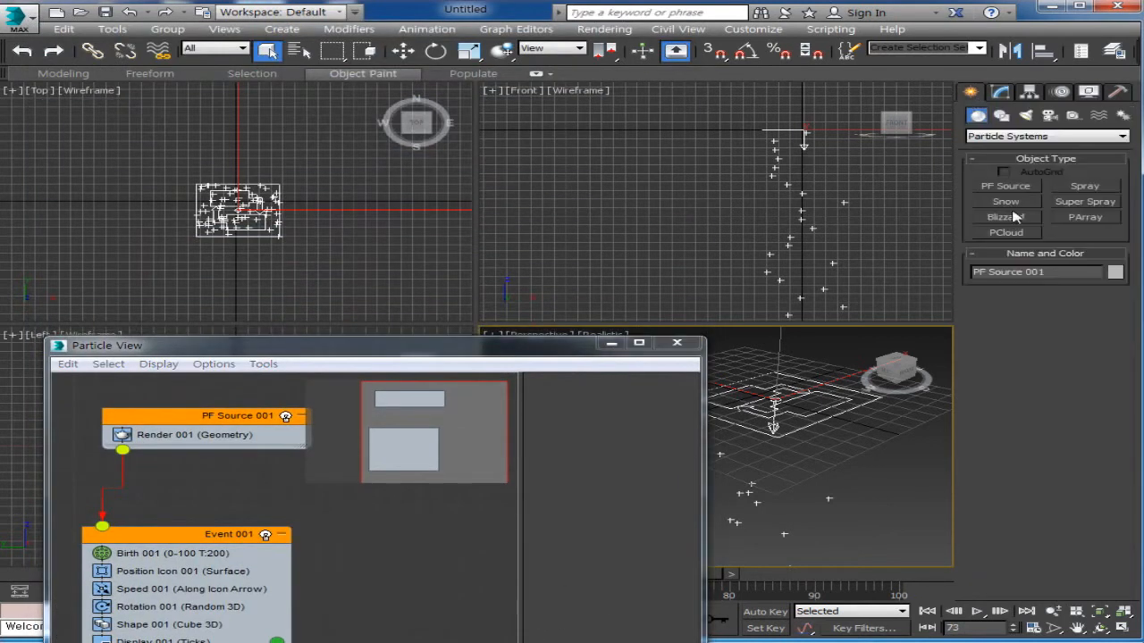
pyautogui.click(982, 136)
pyautogui.click(987, 146)
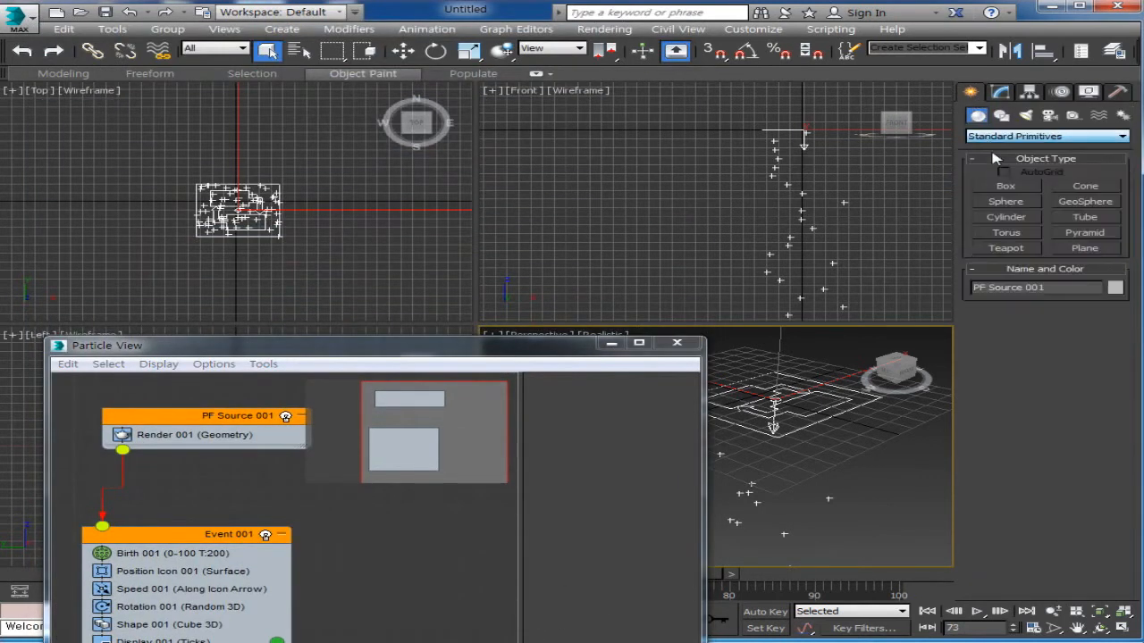
pyautogui.click(1005, 201)
pyautogui.moveTo(390, 214); pyautogui.dragTo(390, 238)
pyautogui.moveTo(451, 351); pyautogui.dragTo(394, 78)
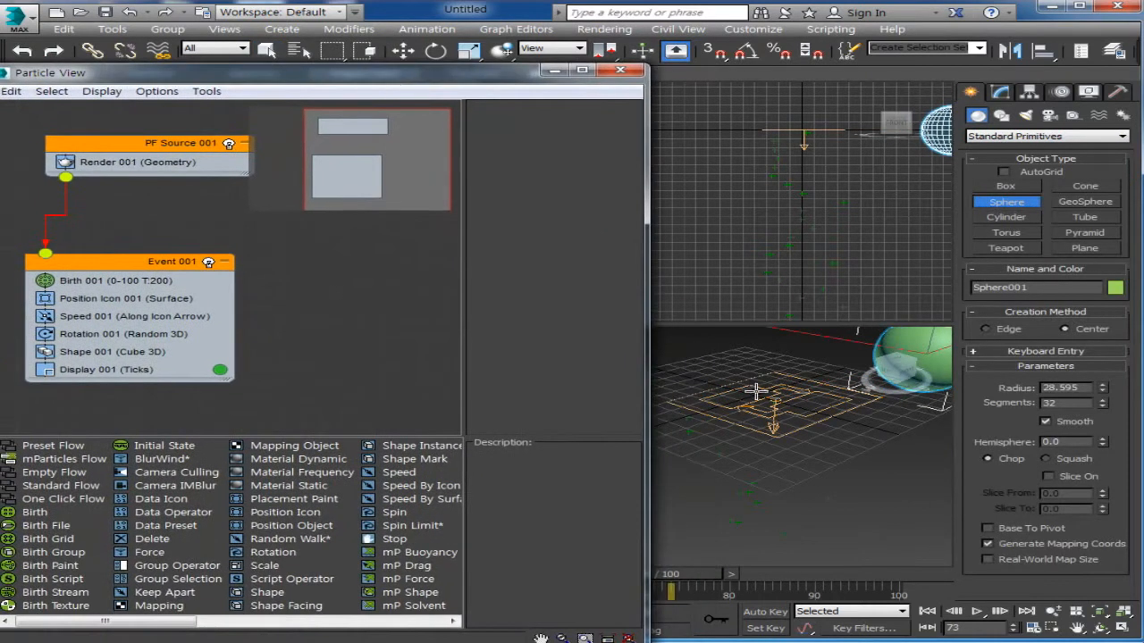
pyautogui.moveTo(756, 391); pyautogui.dragTo(676, 442, button='middle')
pyautogui.scroll(-3, 833, 464)
pyautogui.rightClick(832, 469)
pyautogui.moveTo(832, 469); pyautogui.dragTo(791, 502, button='middle')
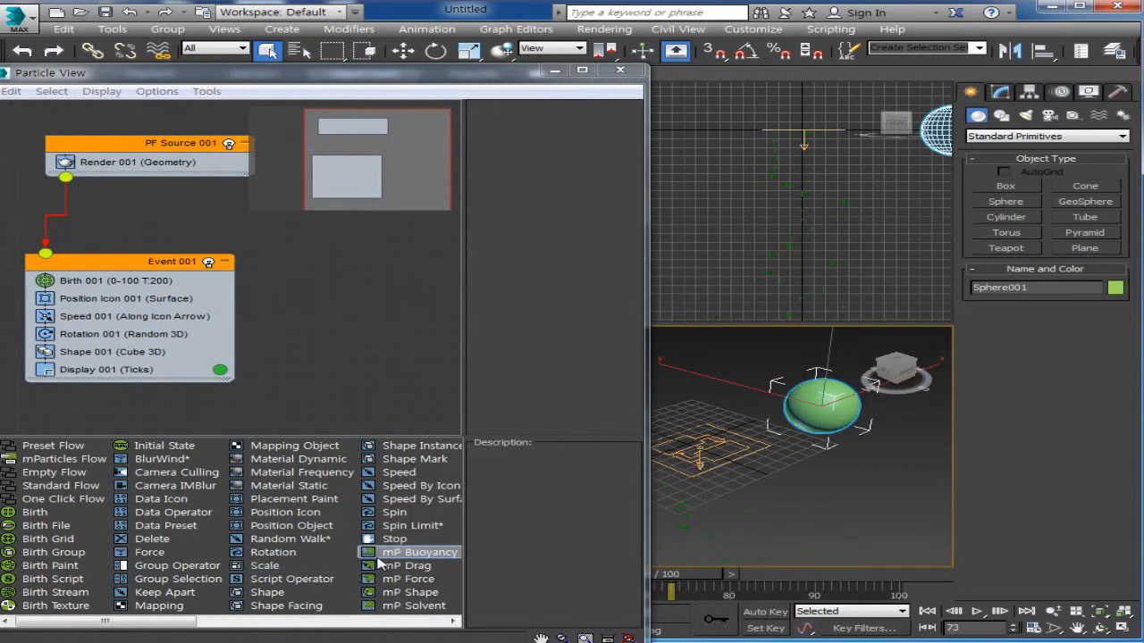
# Step: Add a Position Object operator below Position Icon in Event 001 and disable the Position Icon operator
pyautogui.click(320, 529)
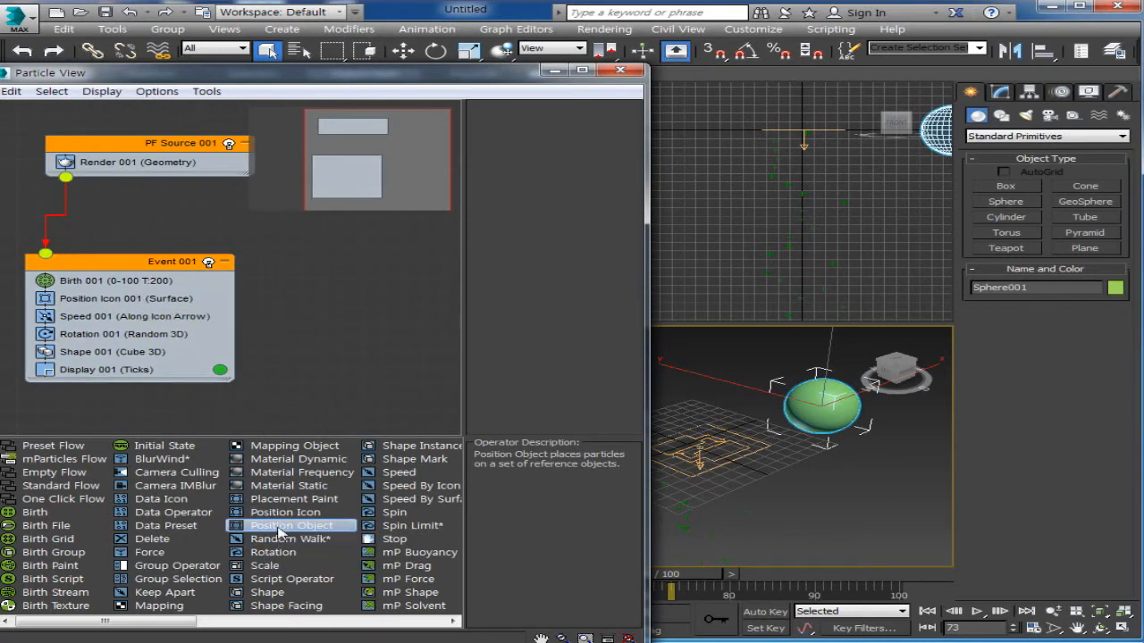
pyautogui.moveTo(279, 533); pyautogui.dragTo(132, 312)
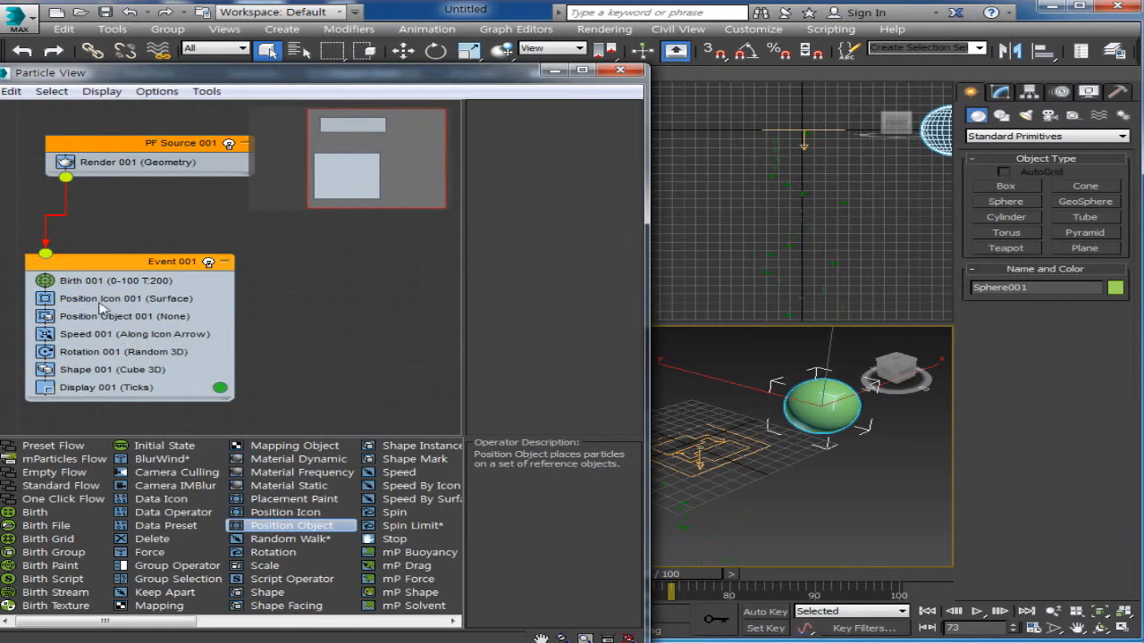
pyautogui.click(102, 302)
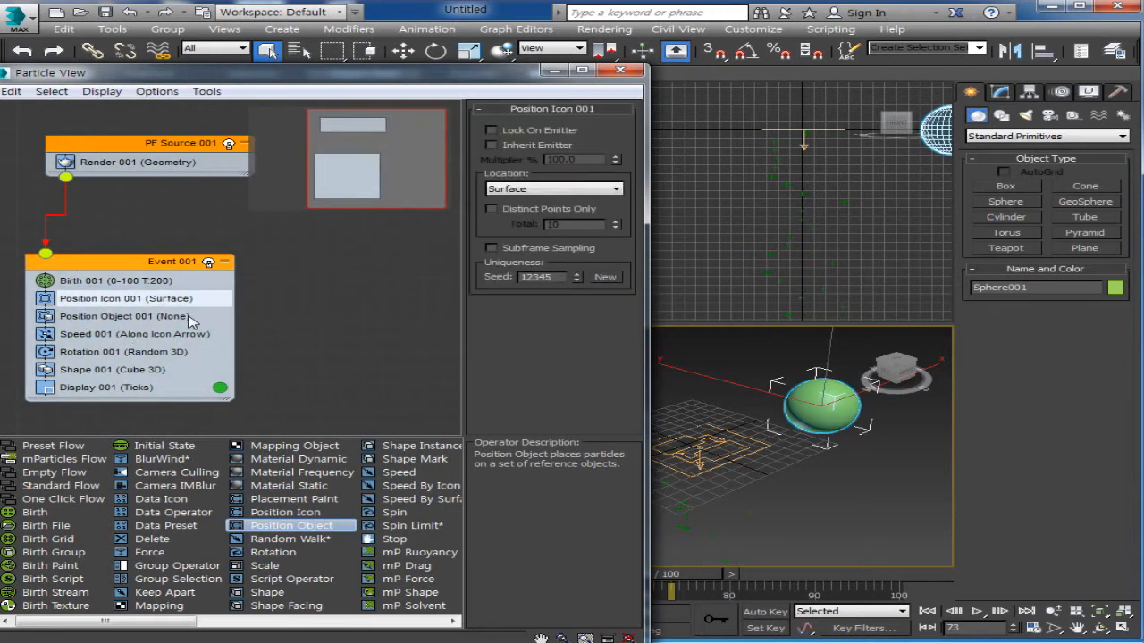
pyautogui.click(47, 300)
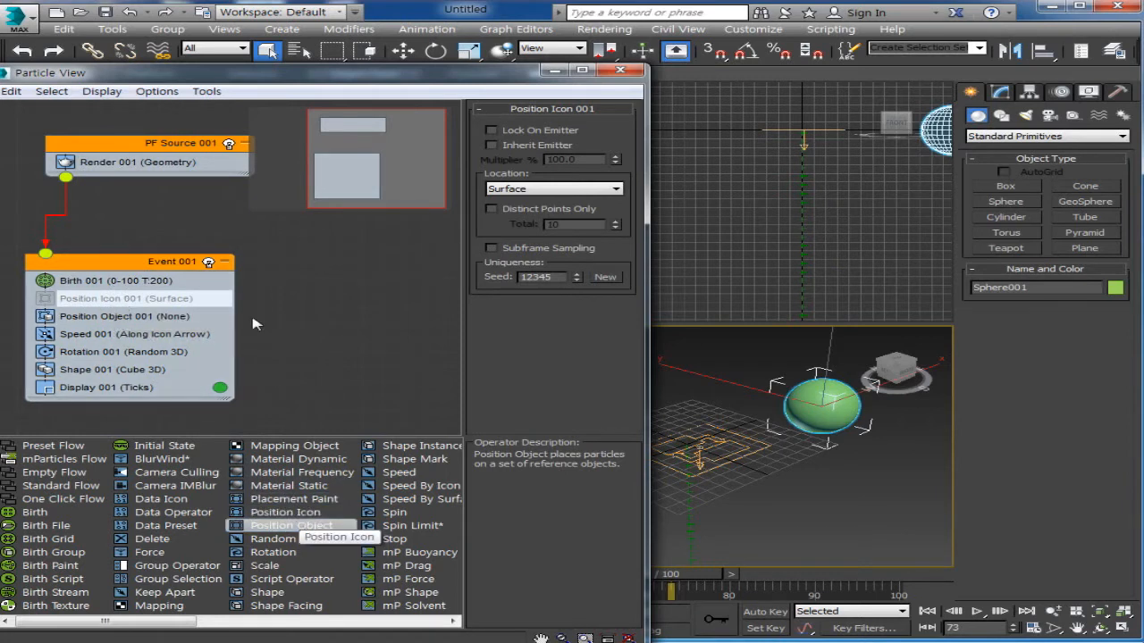
# Step: Add the sphere as the emitter object of the Position Object operator
pyautogui.click(93, 318)
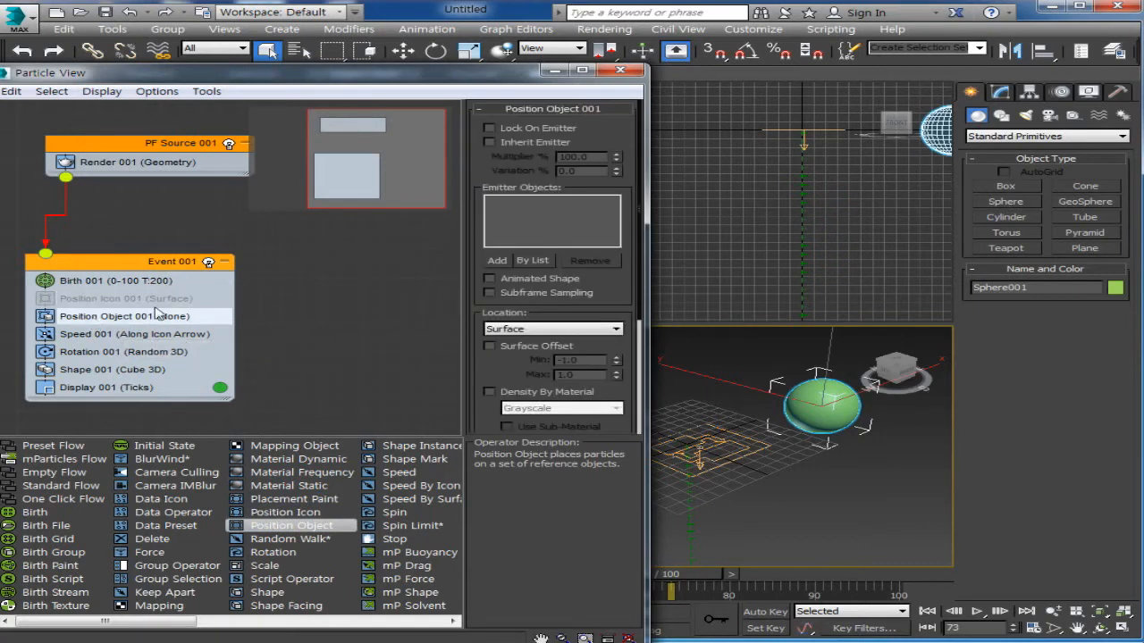
pyautogui.moveTo(809, 256); pyautogui.dragTo(734, 288, button='middle')
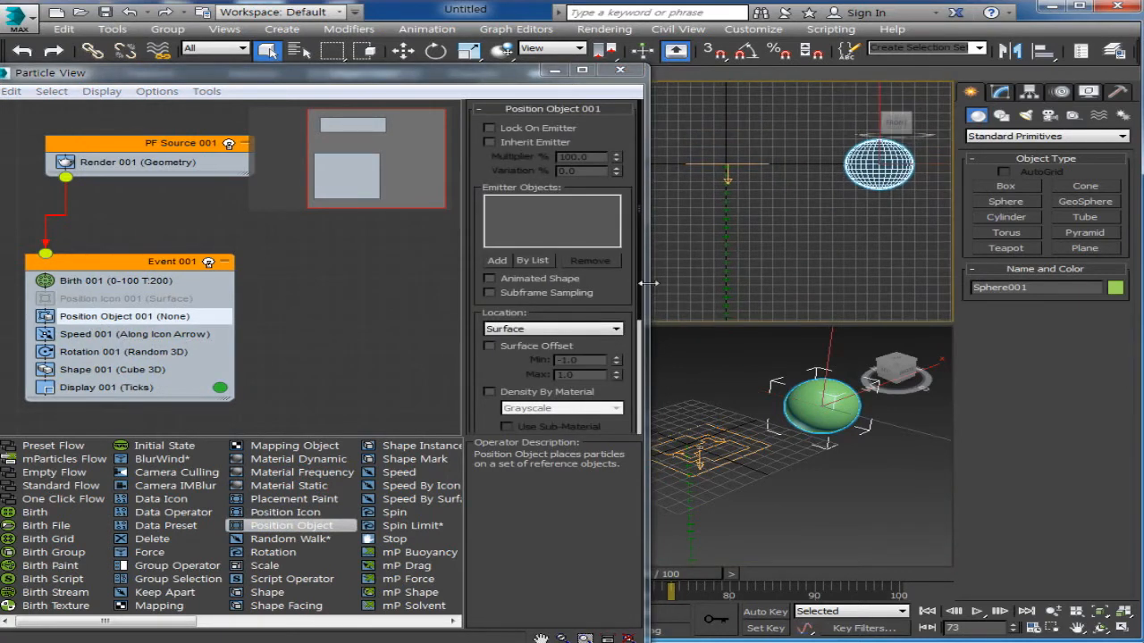
pyautogui.click(497, 261)
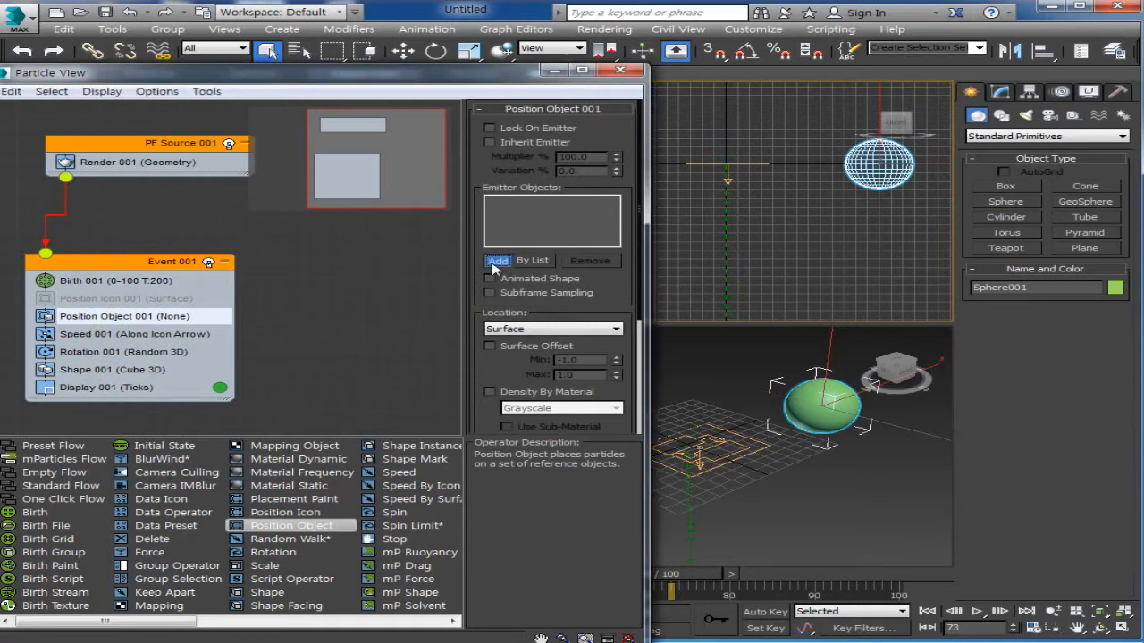
pyautogui.click(881, 185)
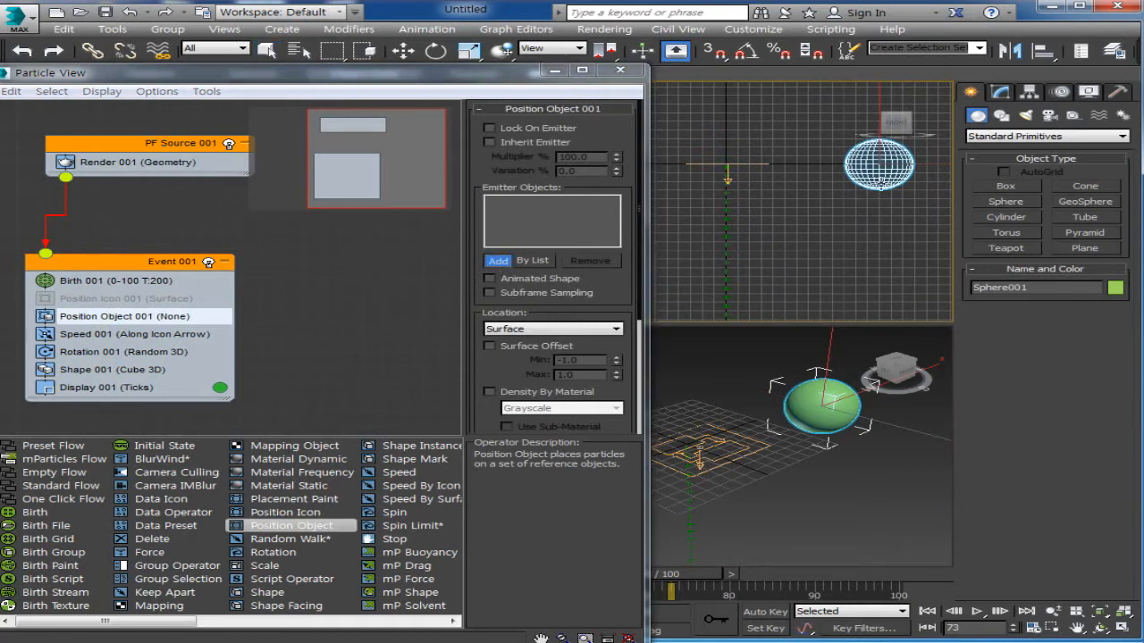
# Step: Scrub the timeline to frame 92 to inspect the emission from the sphere, and review the Position Object location options
pyautogui.moveTo(668, 574); pyautogui.dragTo(820, 563)
pyautogui.keyDown('alt'); pyautogui.moveTo(820, 563); pyautogui.dragTo(900, 492, button='middle'); pyautogui.keyUp('alt')
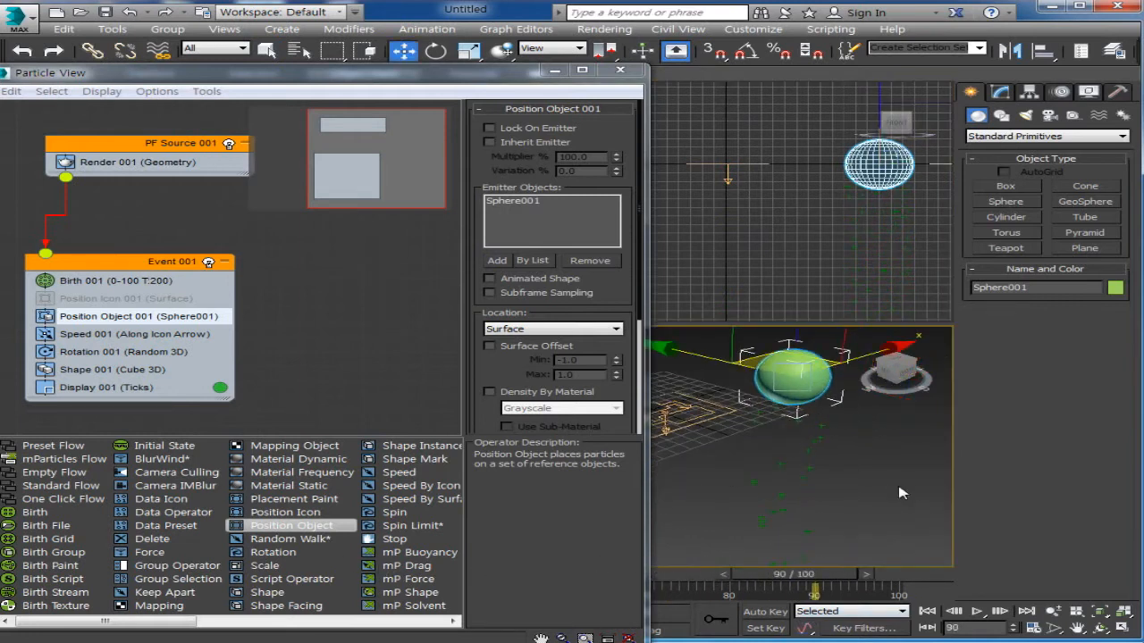
pyautogui.scroll(2, 905, 472)
pyautogui.scroll(-2, 907, 475)
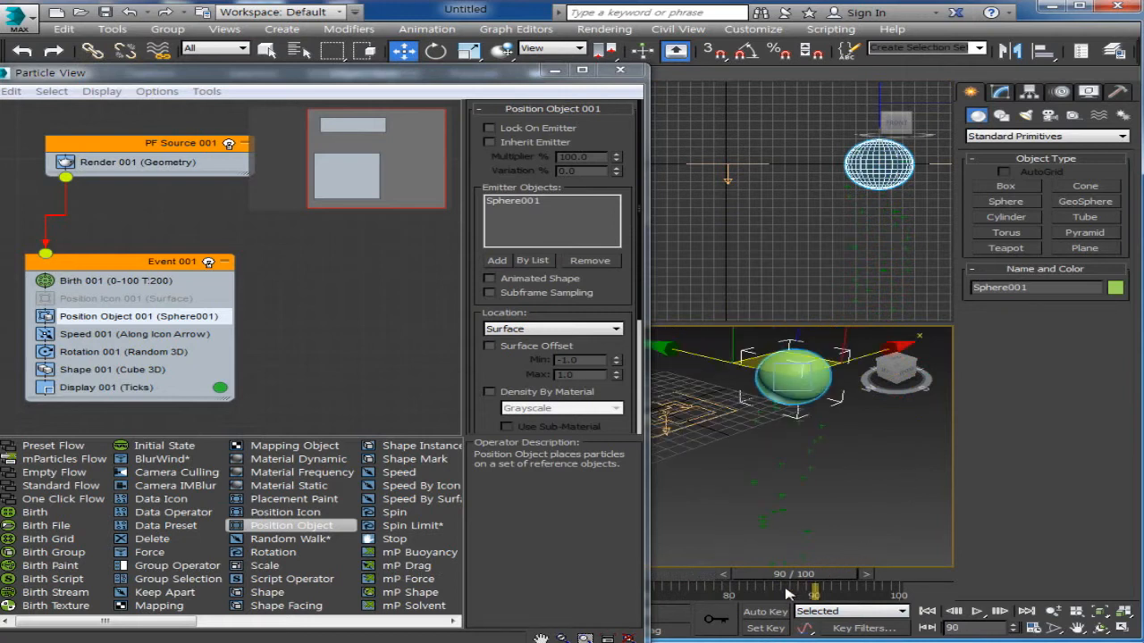
pyautogui.moveTo(792, 577)
pyautogui.mouseDown()
pyautogui.moveTo(832, 575)
pyautogui.moveTo(365, 574)
pyautogui.moveTo(808, 577)
pyautogui.mouseUp()
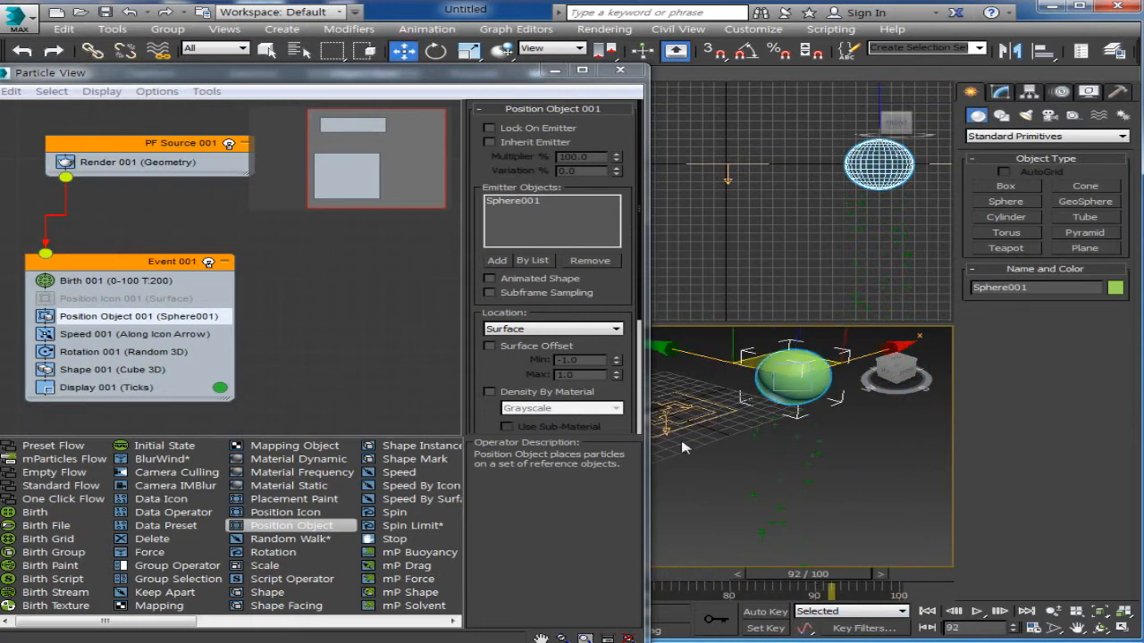
pyautogui.click(534, 330)
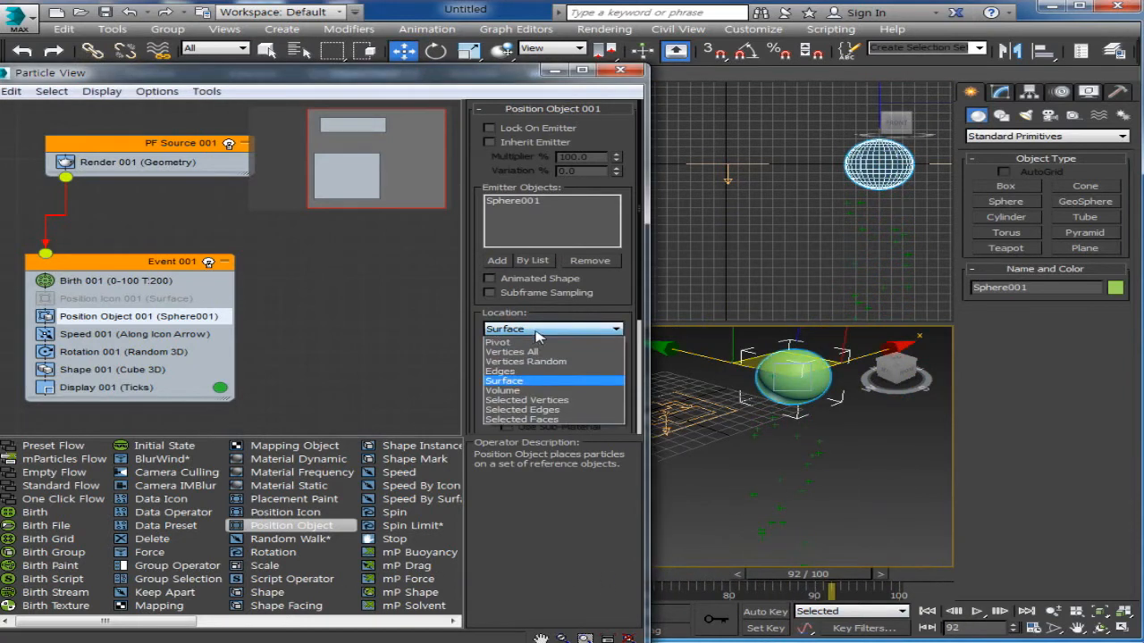
pyautogui.click(539, 331)
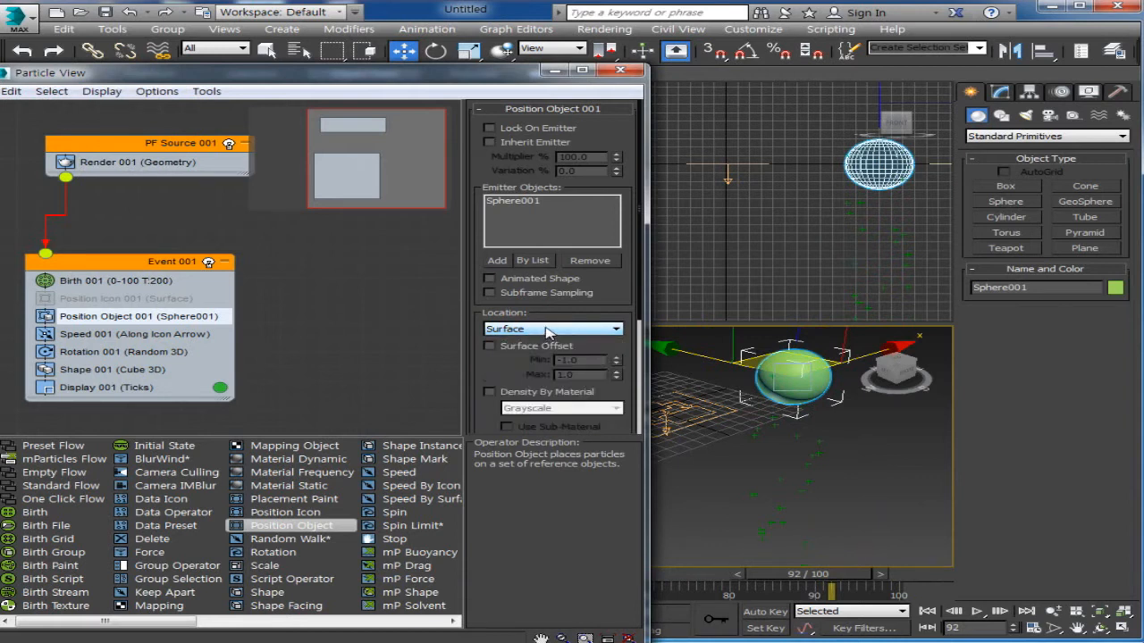
# Step: Set the Speed operator's speed to 100 and variation to 10, and play the animation
pyautogui.click(159, 336)
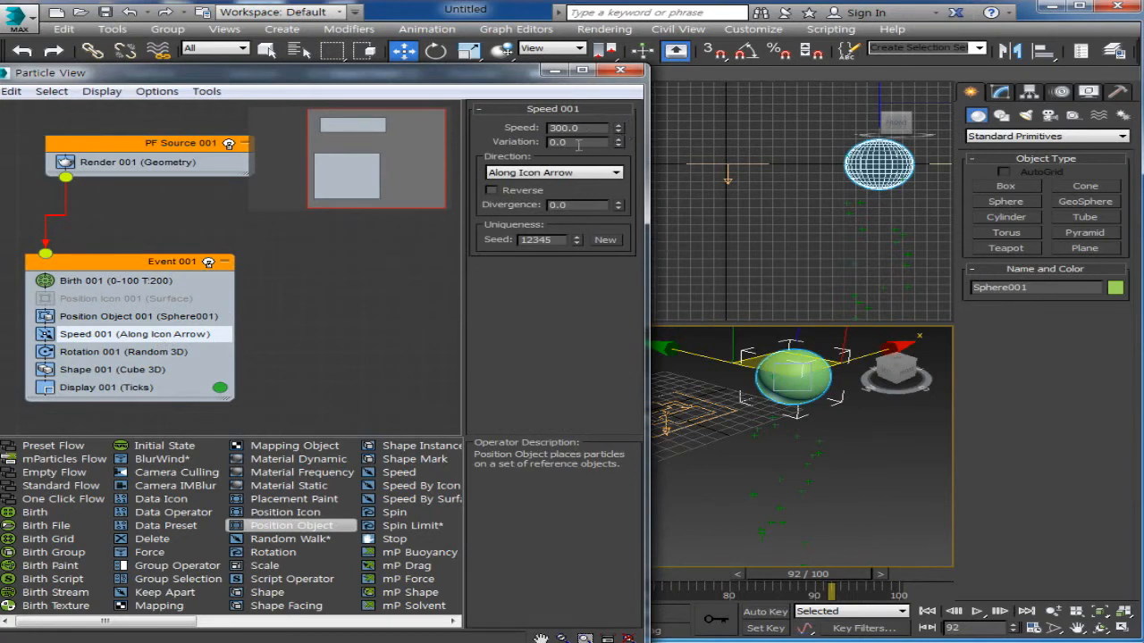
pyautogui.moveTo(578, 143); pyautogui.dragTo(535, 147)
pyautogui.moveTo(618, 143); pyautogui.dragTo(457, 143)
pyautogui.write('1')
pyautogui.moveTo(586, 129); pyautogui.dragTo(380, 113)
pyautogui.write('10')
pyautogui.press('Return')
pyautogui.click(977, 611)
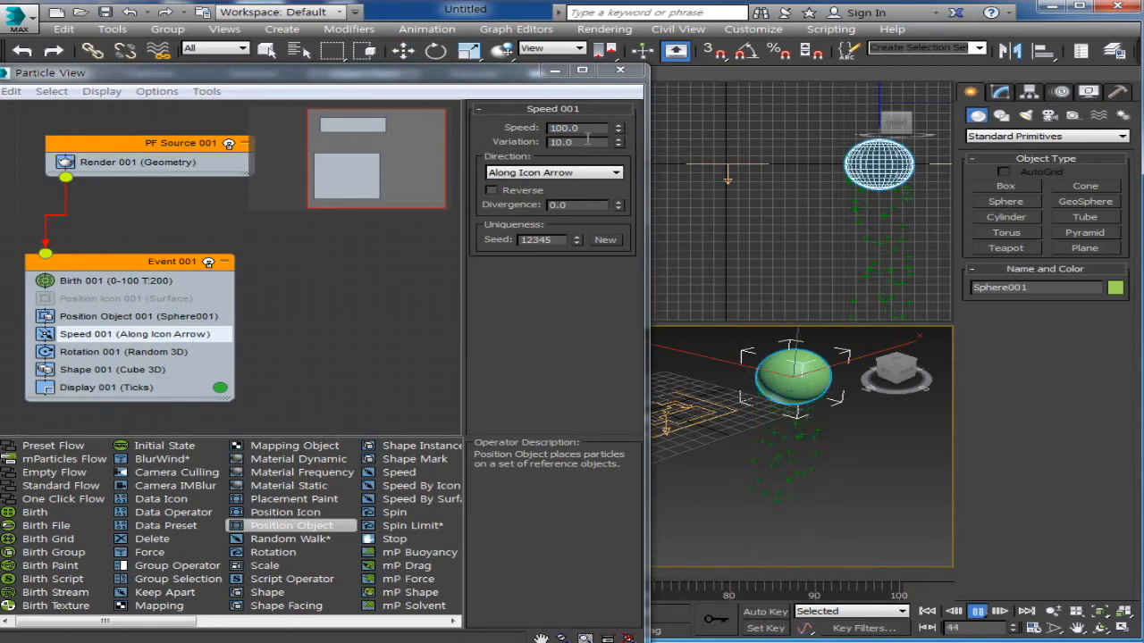
# Step: Set the Speed operator's speed to 200, and stop the playback at frame 78
pyautogui.click(452, 123)
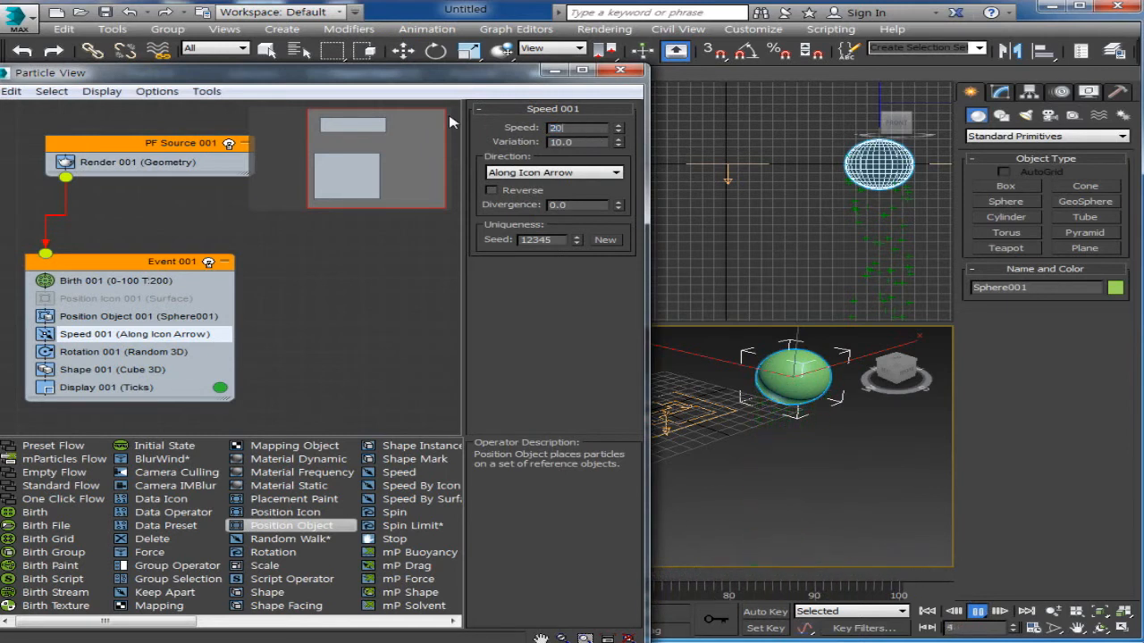
pyautogui.write('200')
pyautogui.press('Return')
pyautogui.click(815, 568)
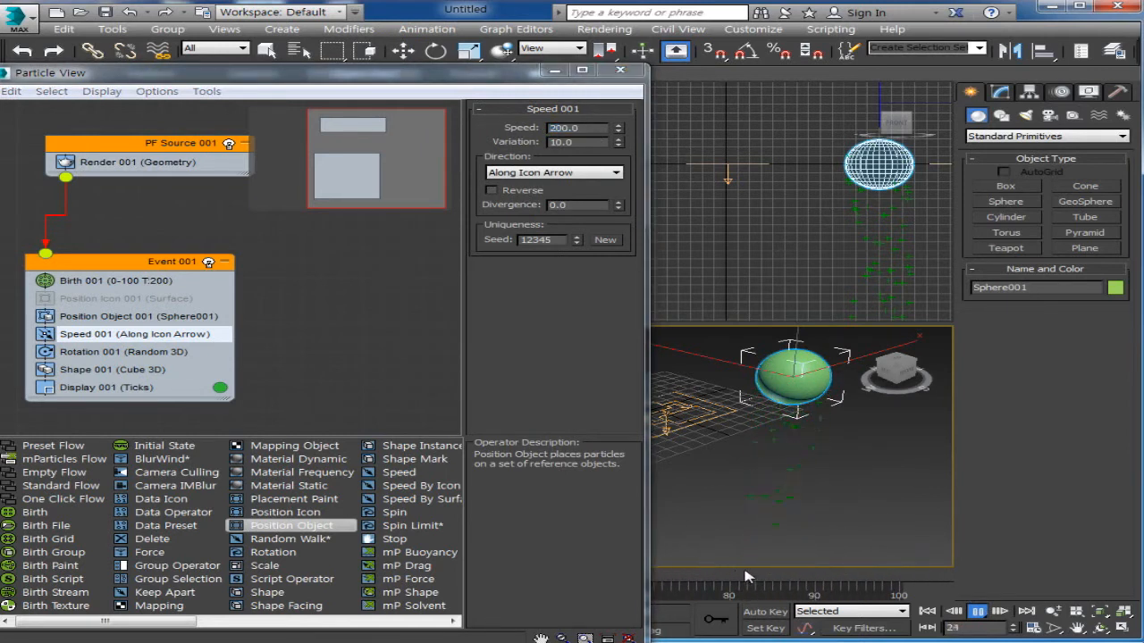
pyautogui.click(725, 579)
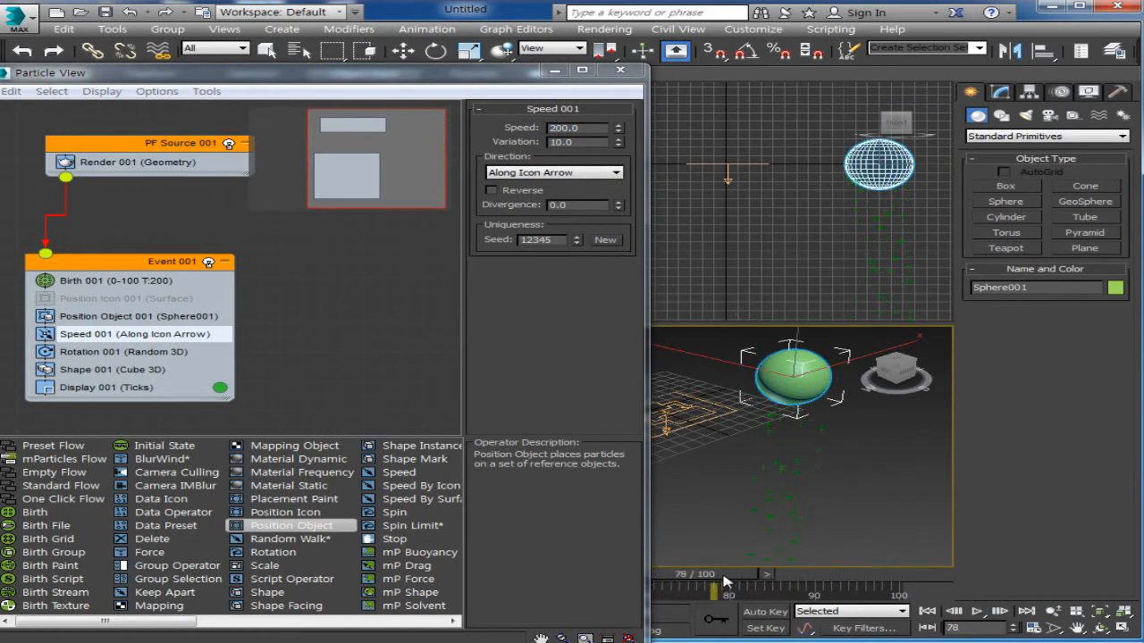
pyautogui.press('w')
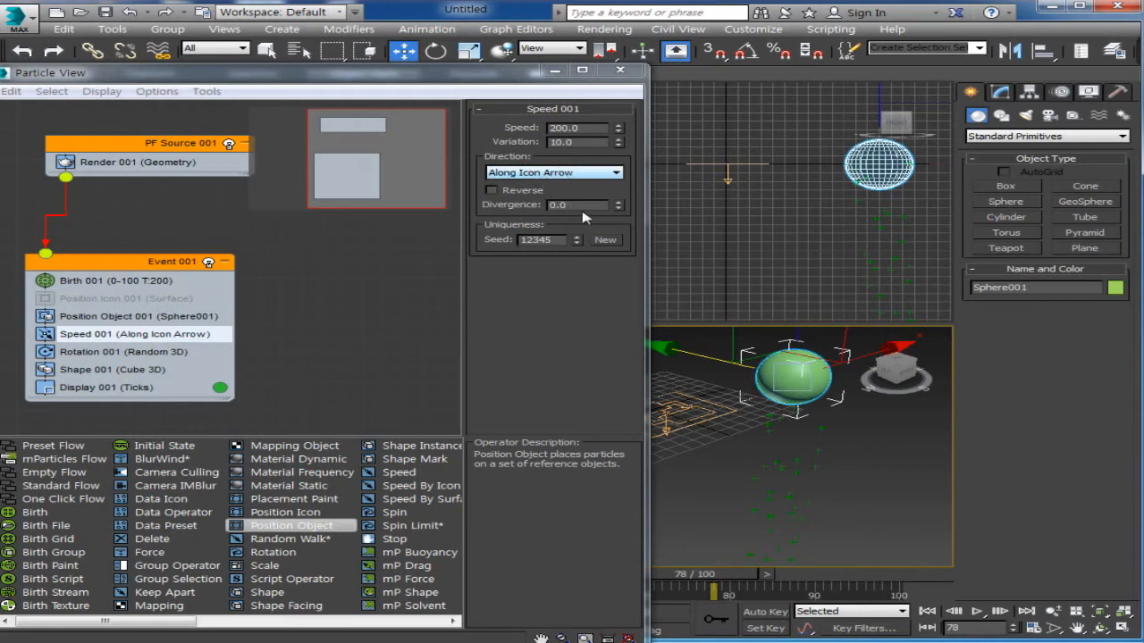
# Step: Try a divergence of 4 with the Icon Center Out direction on the Speed operator
pyautogui.moveTo(613, 211)
pyautogui.mouseDown()
pyautogui.moveTo(602, 130)
pyautogui.moveTo(620, 204)
pyautogui.mouseUp()
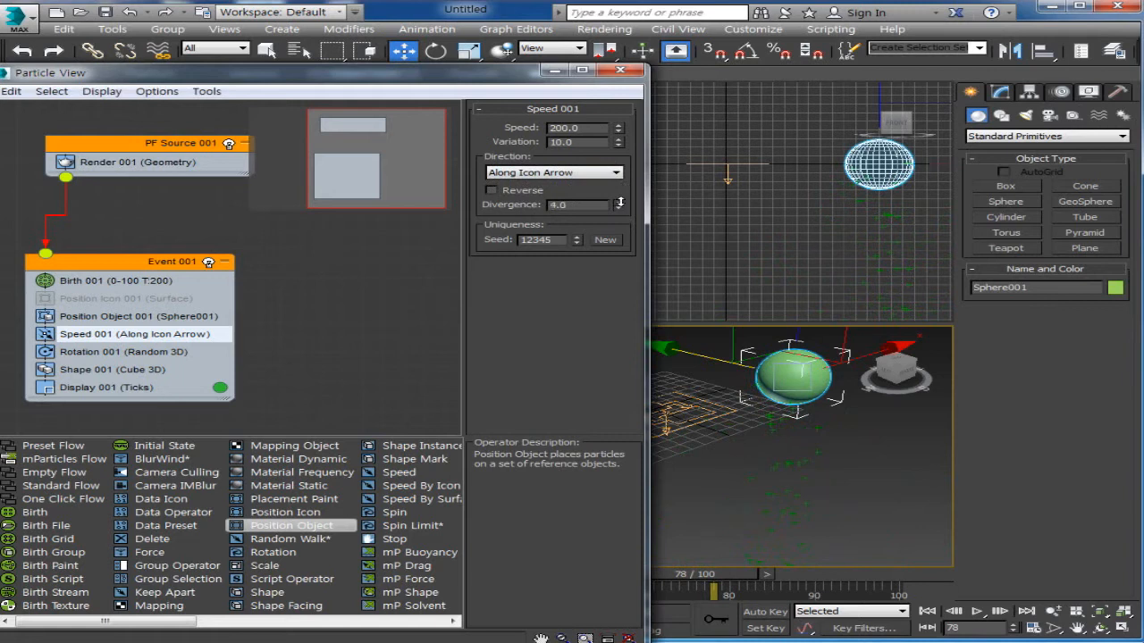
pyautogui.click(551, 173)
pyautogui.click(543, 194)
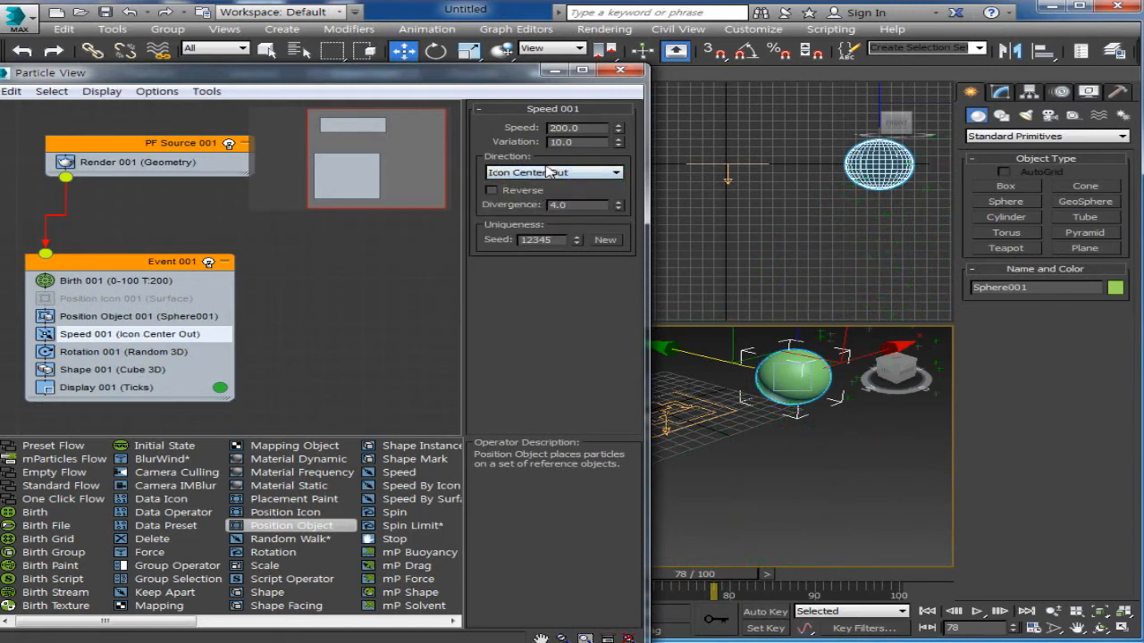
# Step: Switch the Speed operator's direction to Icon Arrow Out and raise its divergence to 15
pyautogui.click(551, 170)
pyautogui.click(543, 207)
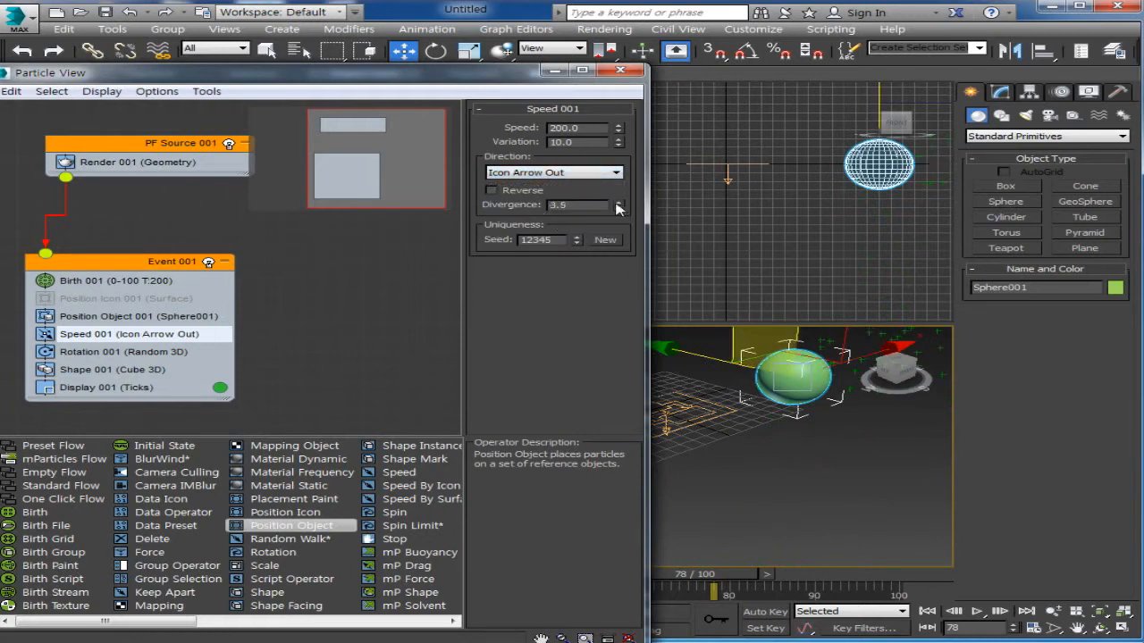
pyautogui.moveTo(618, 206)
pyautogui.mouseDown()
pyautogui.moveTo(620, 175)
pyautogui.moveTo(621, 190)
pyautogui.mouseUp()
pyautogui.moveTo(773, 425); pyautogui.dragTo(696, 476, button='middle')
pyautogui.click(541, 183)
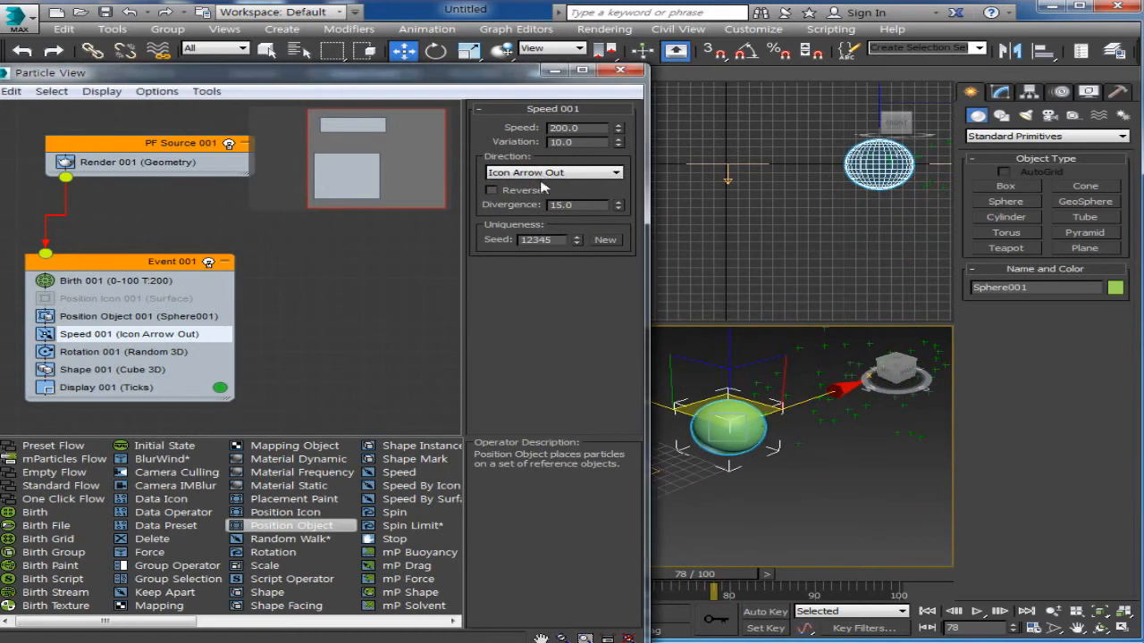
# Step: Set the Speed operator's direction to Random 3D, and inspect the emission at frame 95 with Particle View narrowed
pyautogui.click(546, 172)
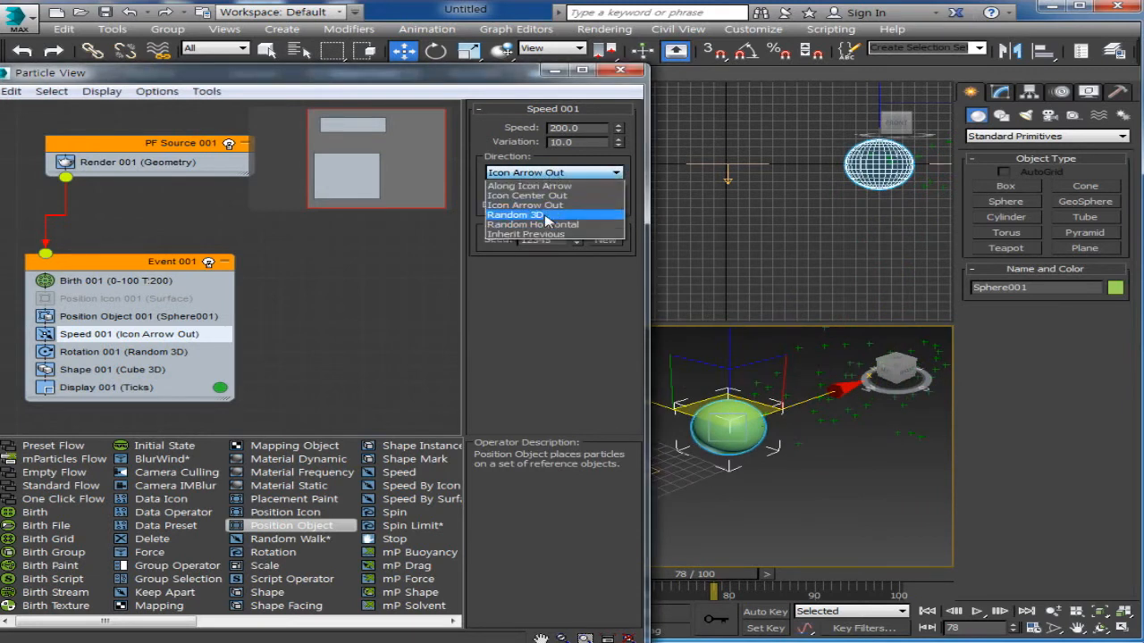
pyautogui.click(527, 215)
pyautogui.moveTo(718, 586); pyautogui.dragTo(863, 576)
pyautogui.press('w')
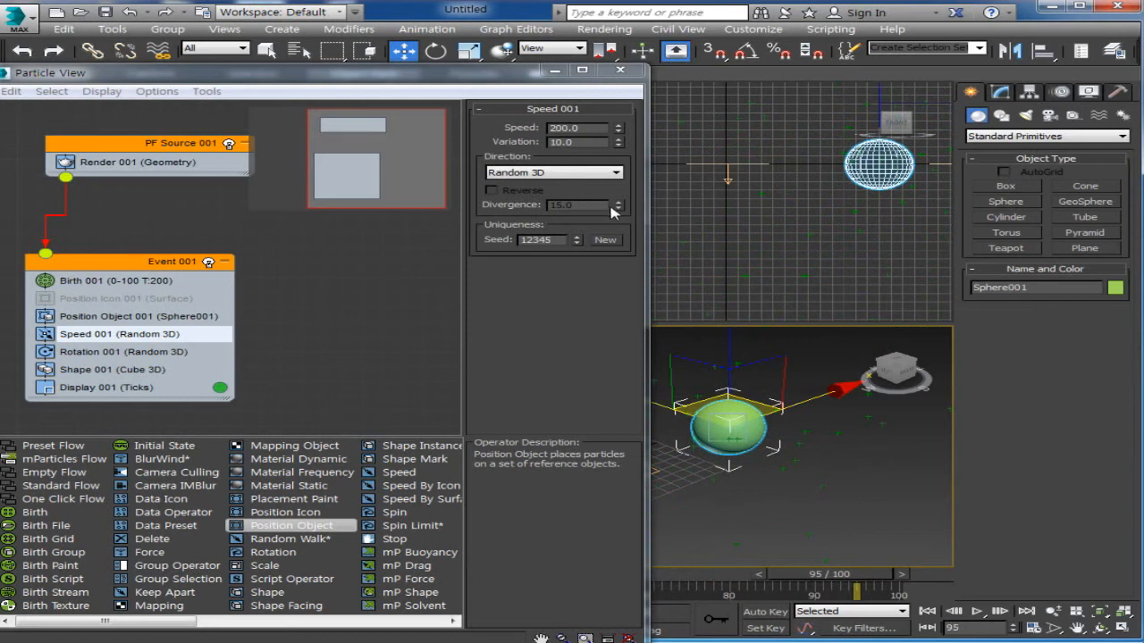
pyautogui.scroll(-5, 799, 447)
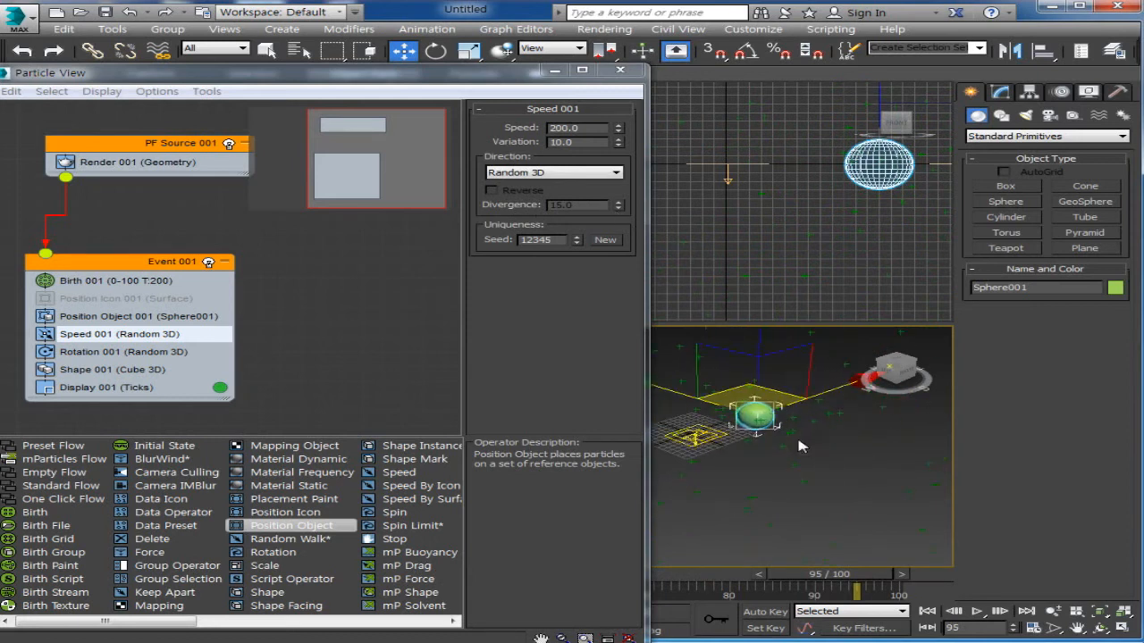
pyautogui.scroll(3, 799, 446)
pyautogui.moveTo(647, 281); pyautogui.dragTo(532, 273)
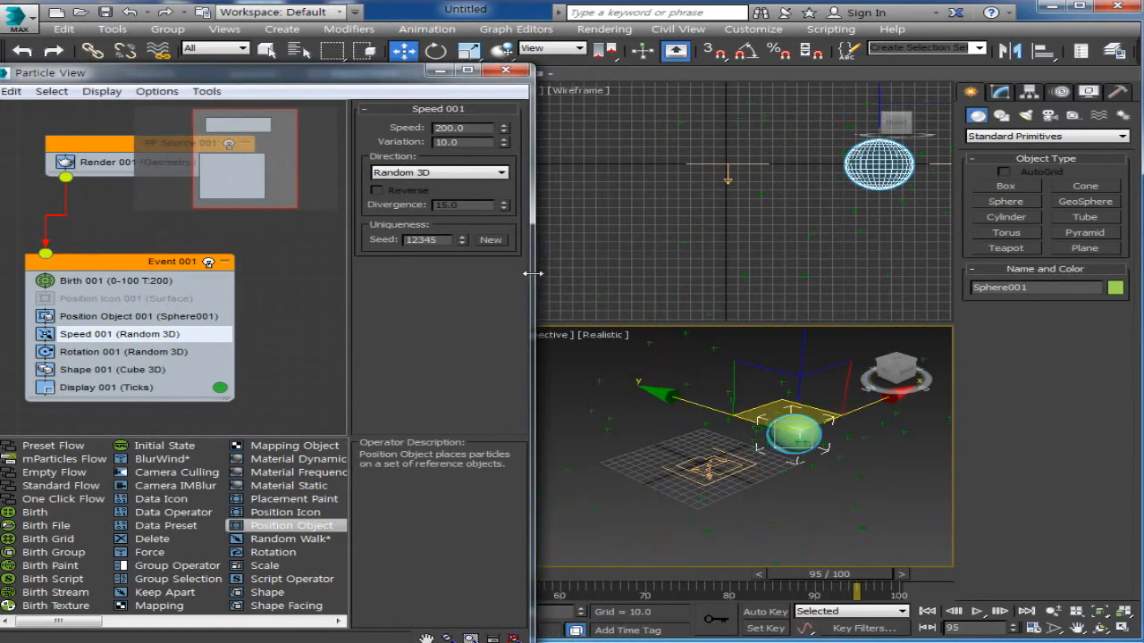
pyautogui.keyDown('alt'); pyautogui.moveTo(808, 464); pyautogui.dragTo(785, 466, button='middle'); pyautogui.keyUp('alt')
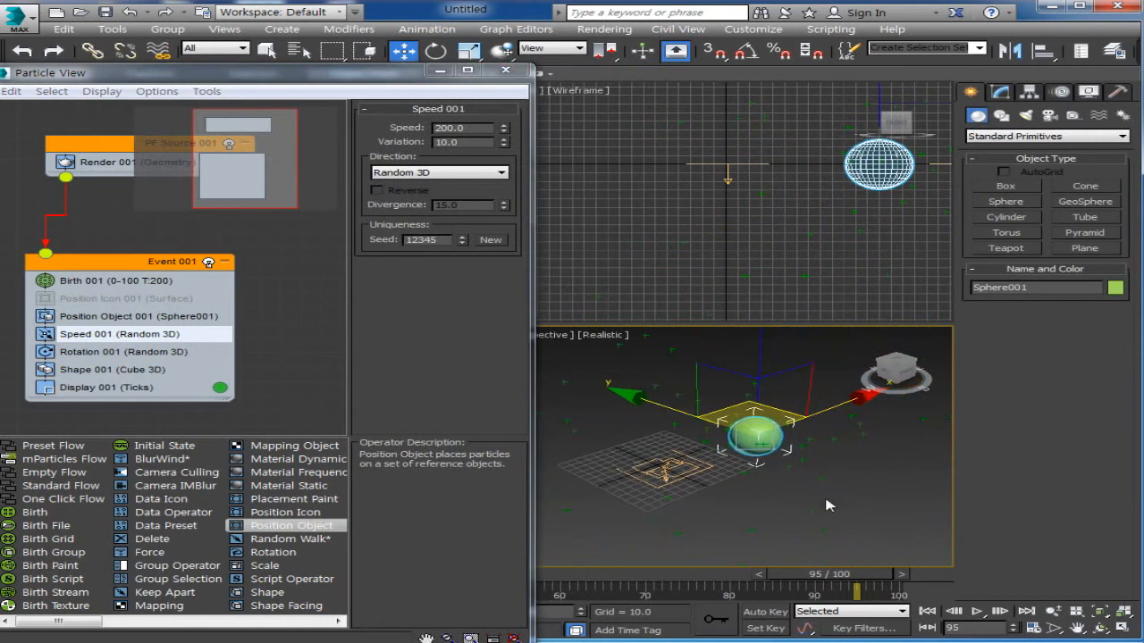
# Step: Compare the Rotation operator's orientation matrix settings with the Speed operator's direction settings
pyautogui.click(115, 354)
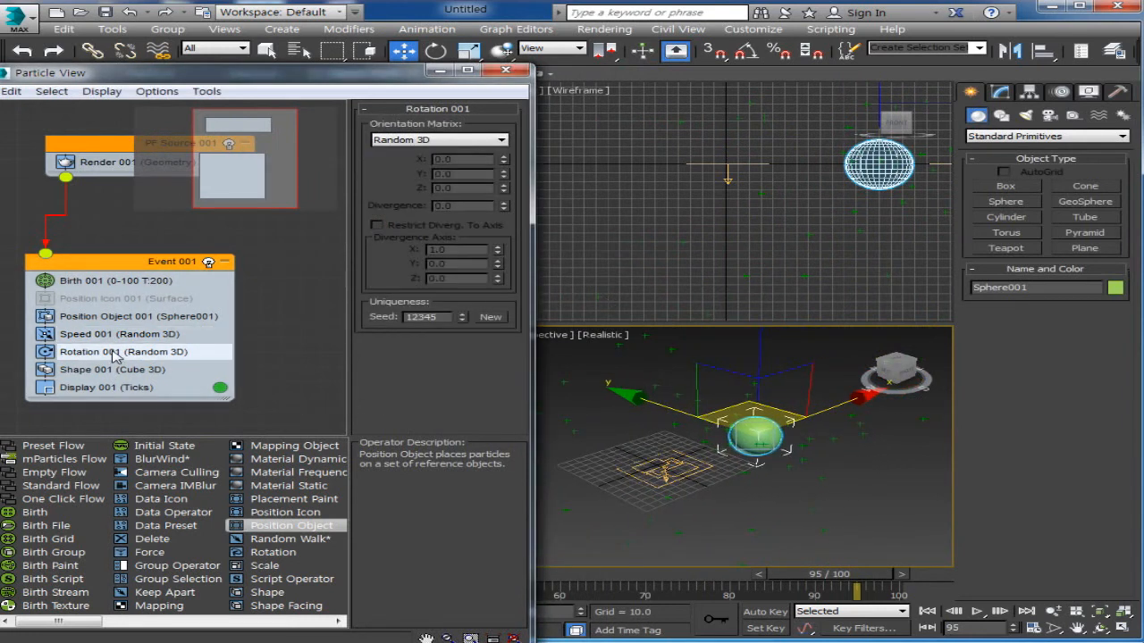
pyautogui.click(99, 338)
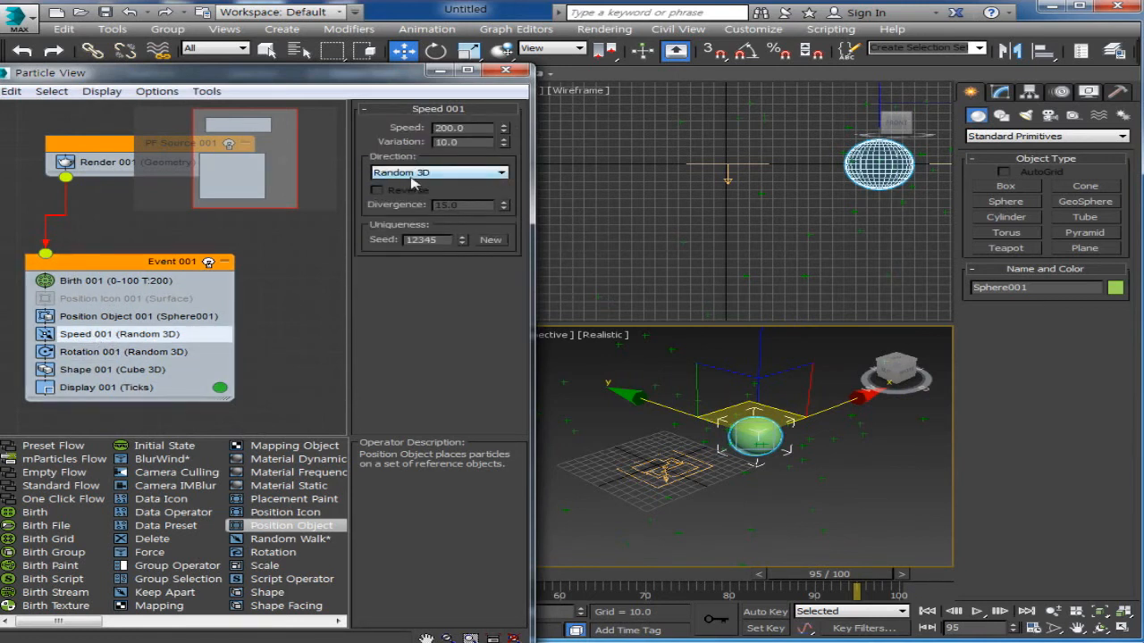
pyautogui.click(96, 354)
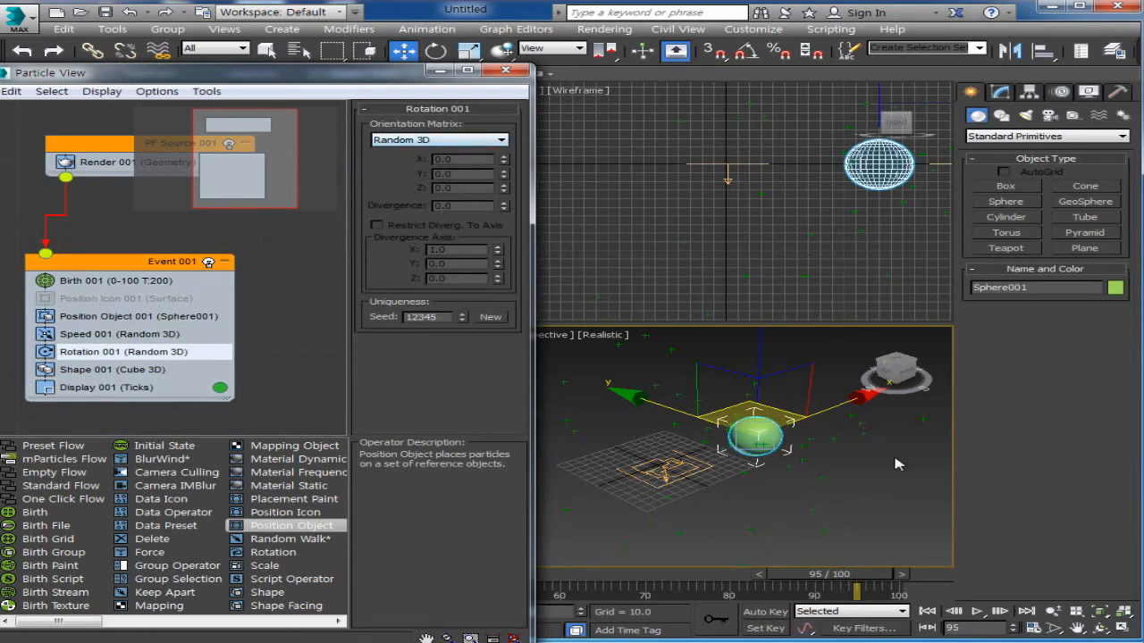
# Step: Try the Dots, Lines and Bounding Boxes types on the Display operator
pyautogui.click(101, 391)
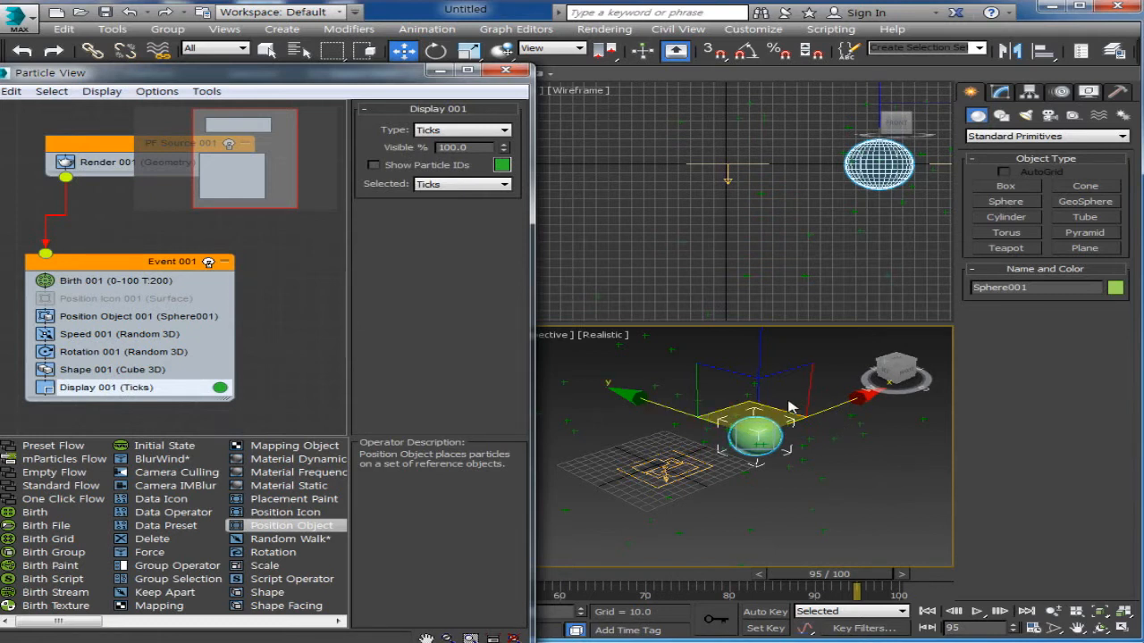
pyautogui.click(474, 131)
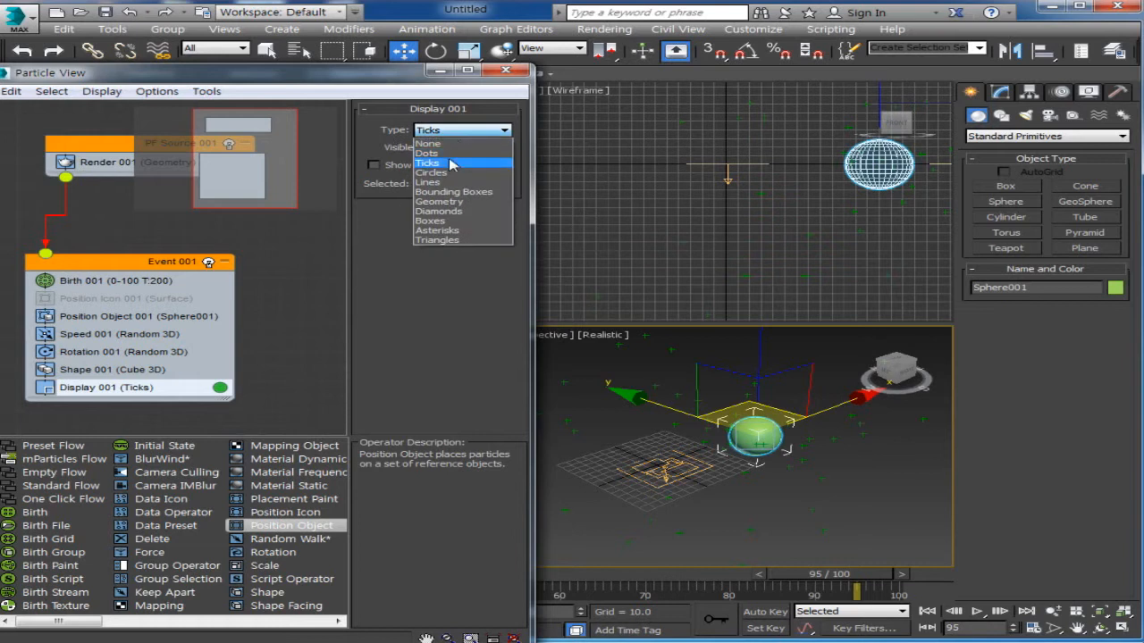
pyautogui.click(454, 141)
pyautogui.click(456, 130)
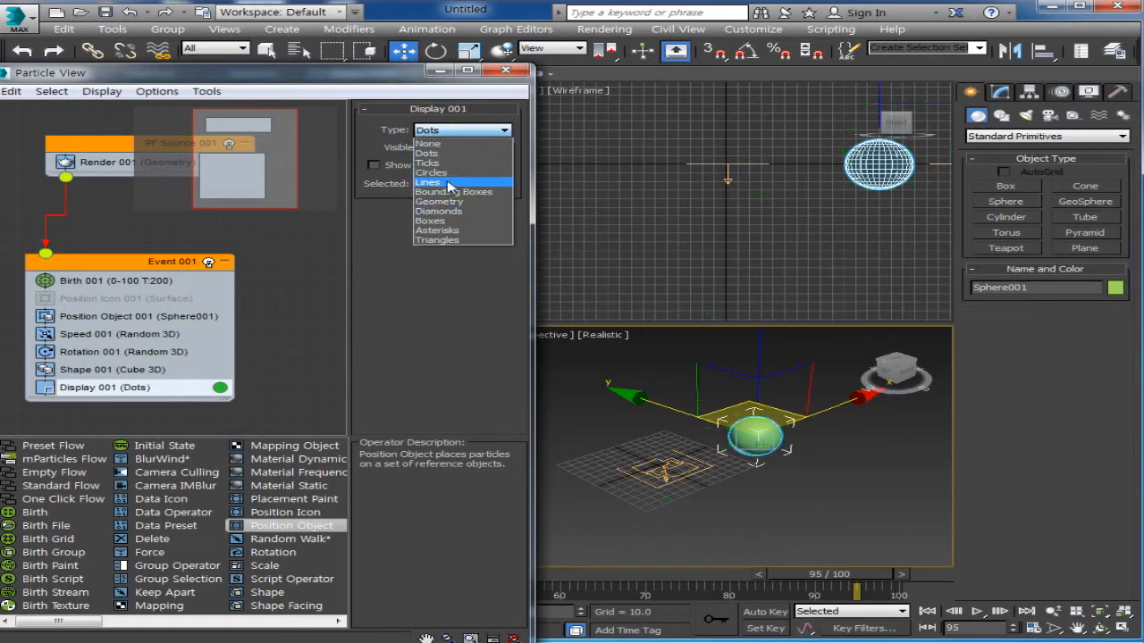
pyautogui.click(449, 183)
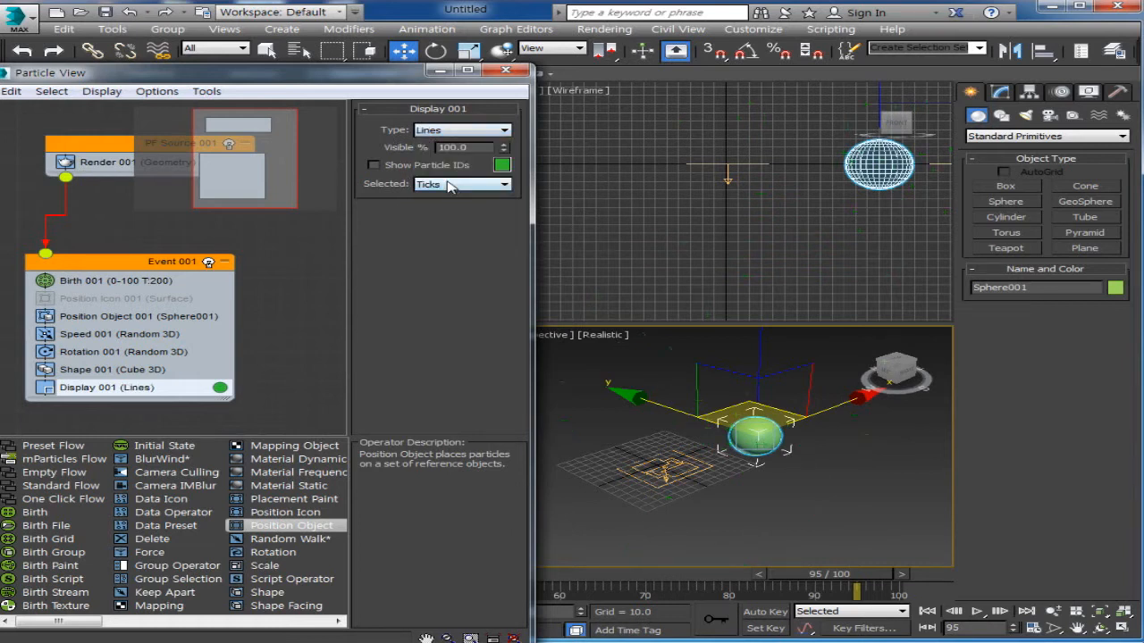
pyautogui.click(436, 130)
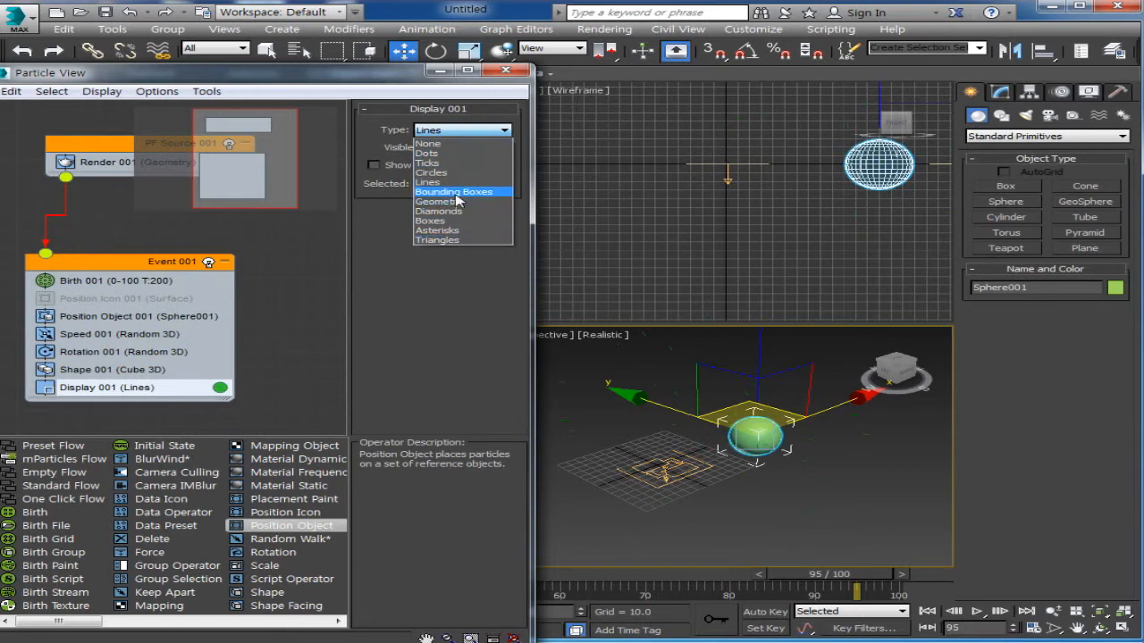
pyautogui.click(455, 192)
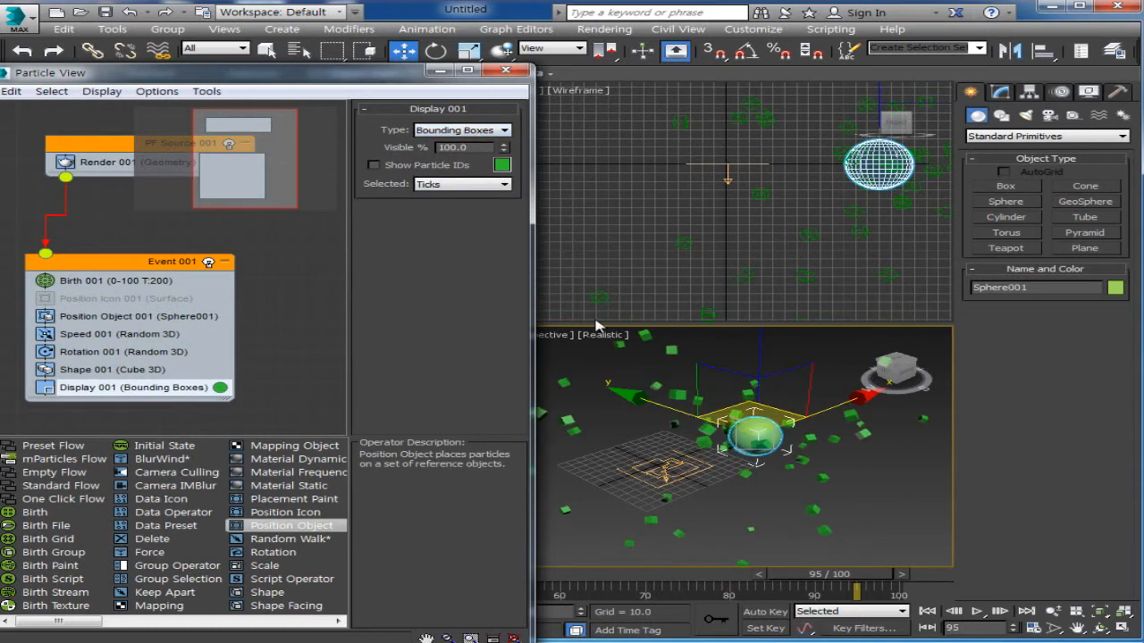
# Step: Set the Display operator's type to Geometry and scrub the timeline to frame 77
pyautogui.click(477, 132)
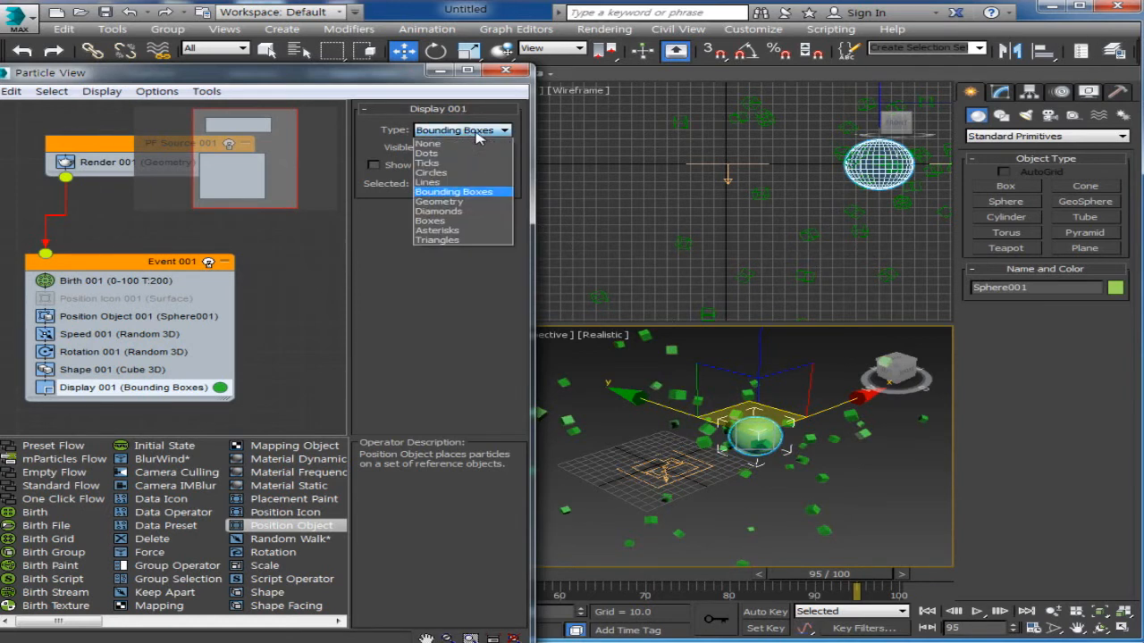
pyautogui.click(468, 203)
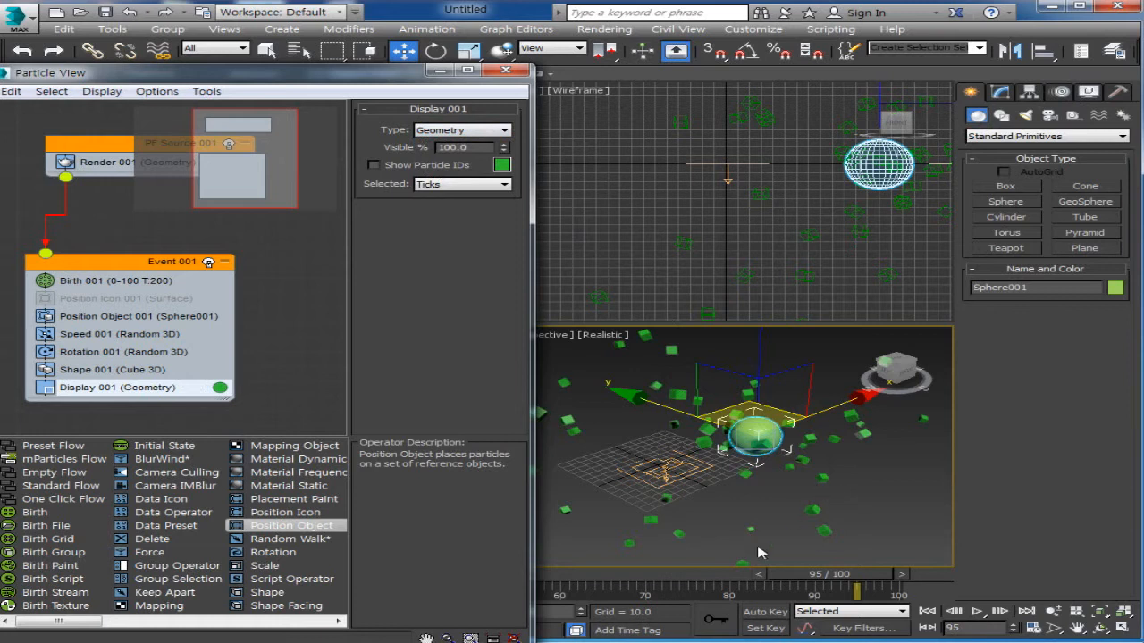
pyautogui.moveTo(861, 573); pyautogui.dragTo(705, 563)
pyautogui.moveTo(864, 519); pyautogui.dragTo(863, 483, button='middle')
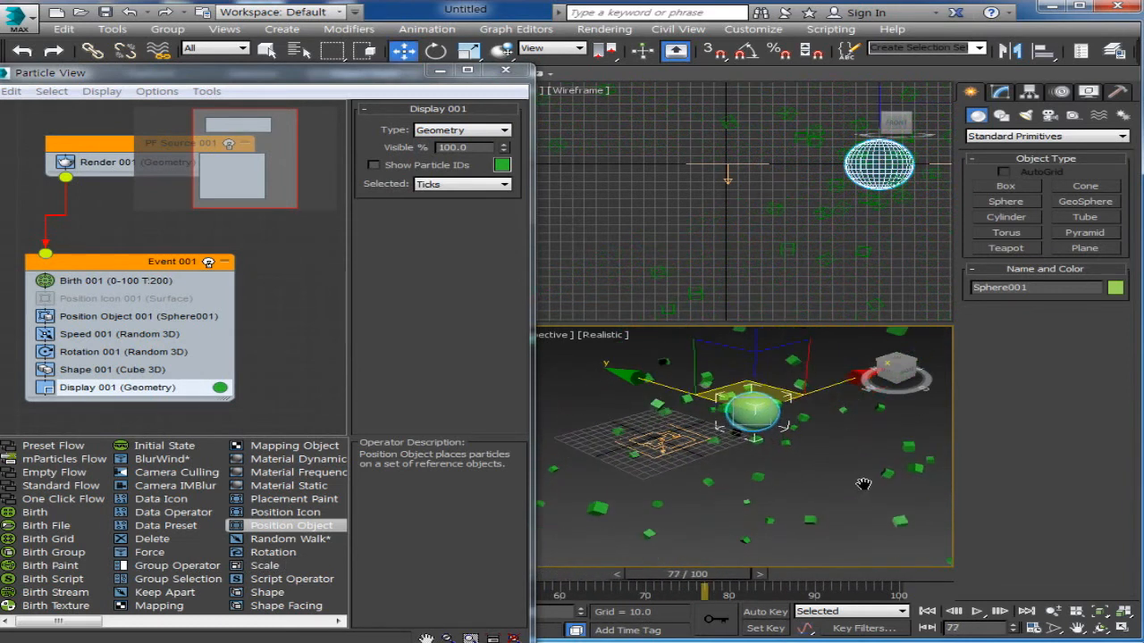
# Step: Maximize the perspective viewport and play the animation to inspect the particle cubes around the sphere
pyautogui.click(1123, 628)
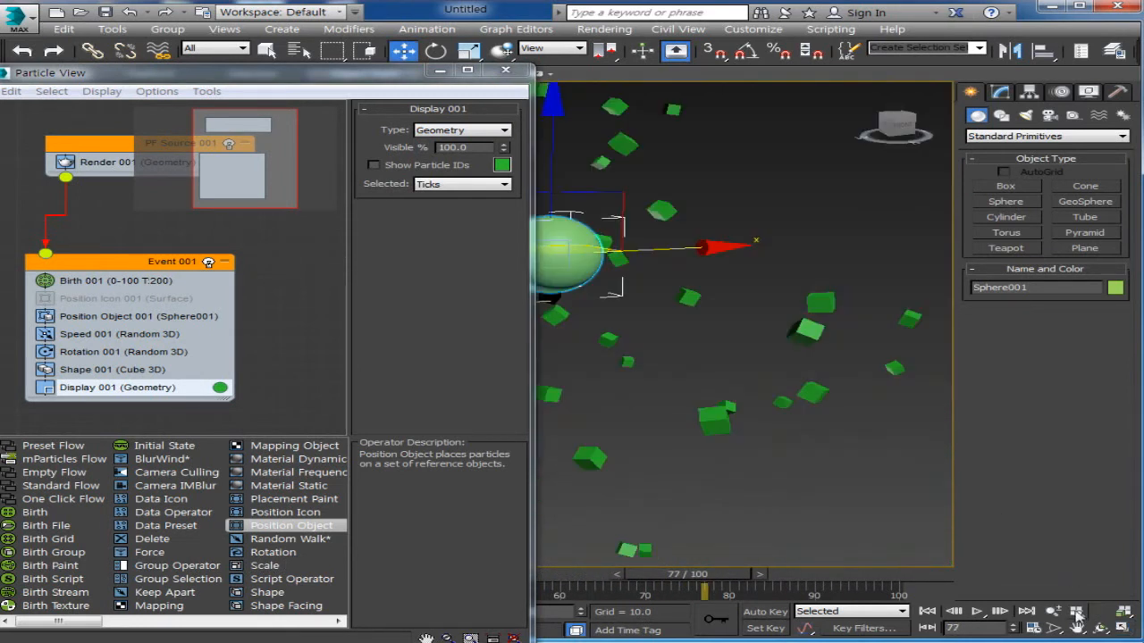
pyautogui.click(1077, 613)
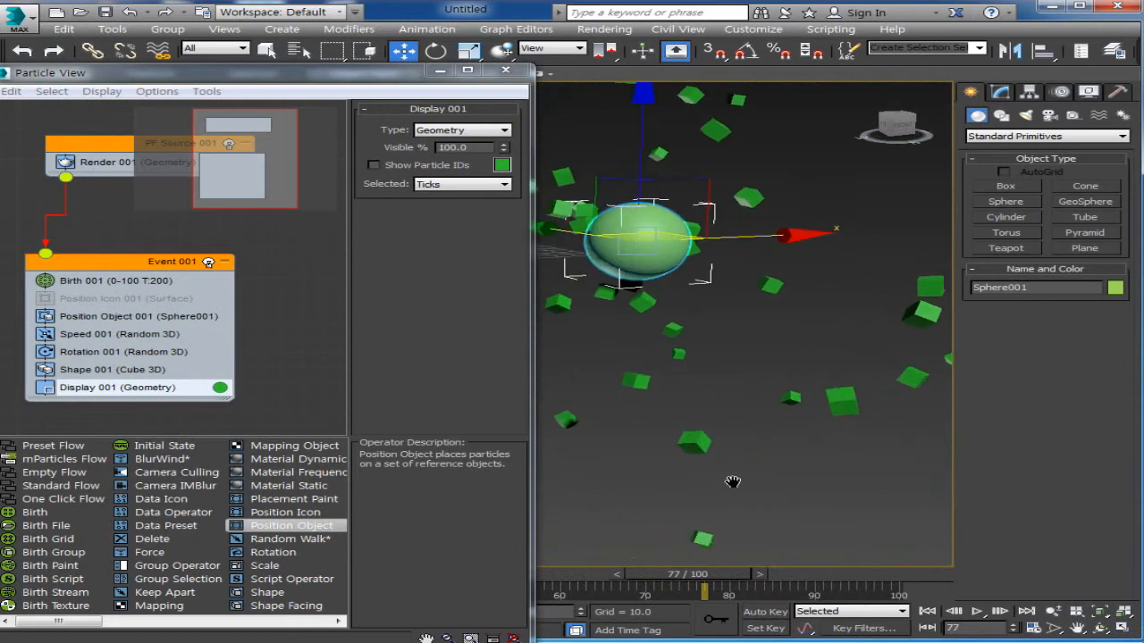
pyautogui.click(977, 611)
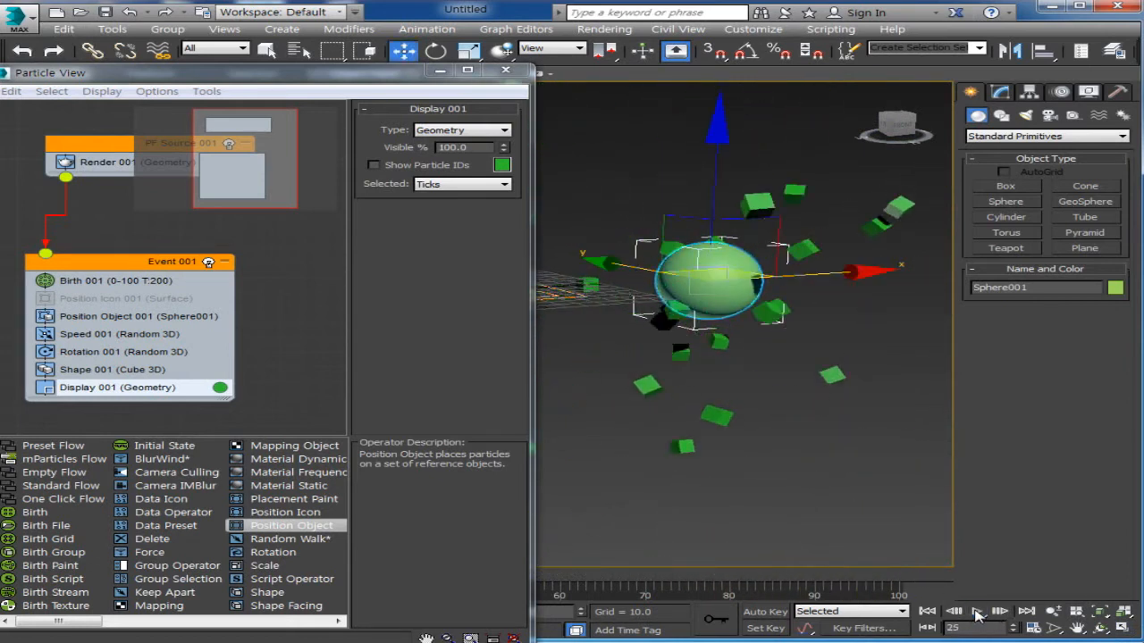
# Step: Add a Spin operator below Rotation in Event 001 and show its parameters
pyautogui.click(92, 353)
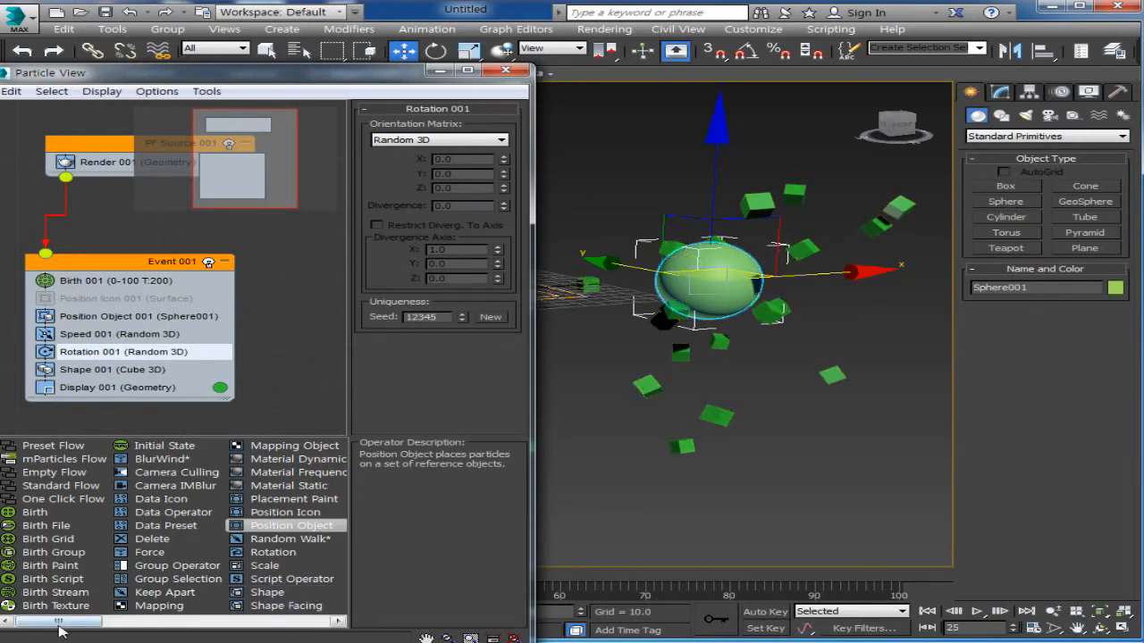
pyautogui.moveTo(59, 623); pyautogui.dragTo(132, 628)
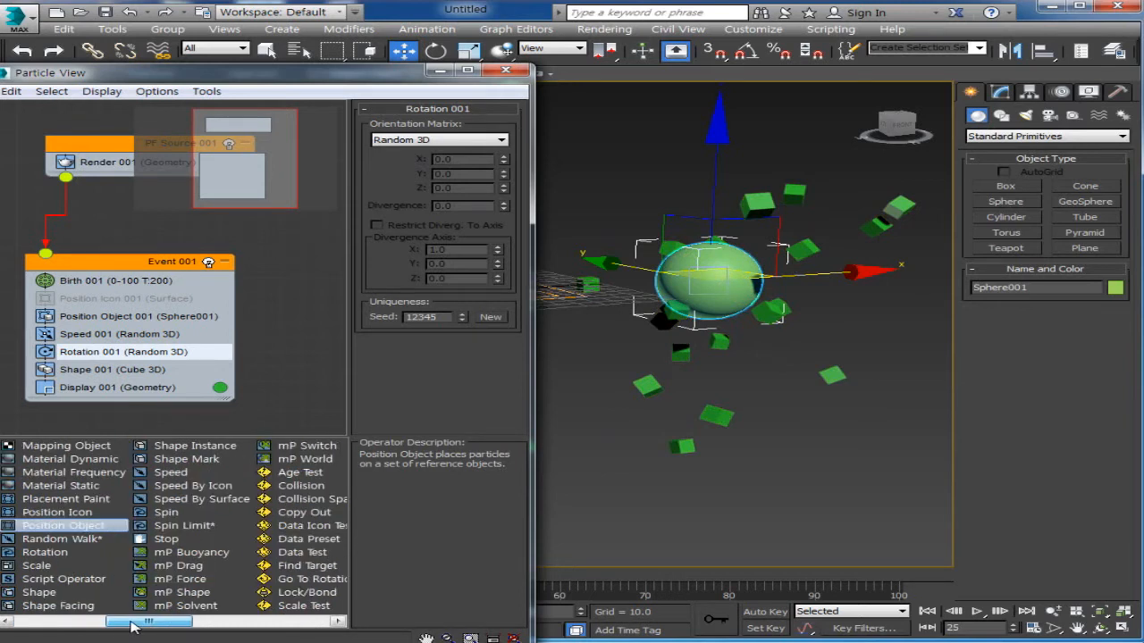
pyautogui.moveTo(179, 516); pyautogui.dragTo(115, 366)
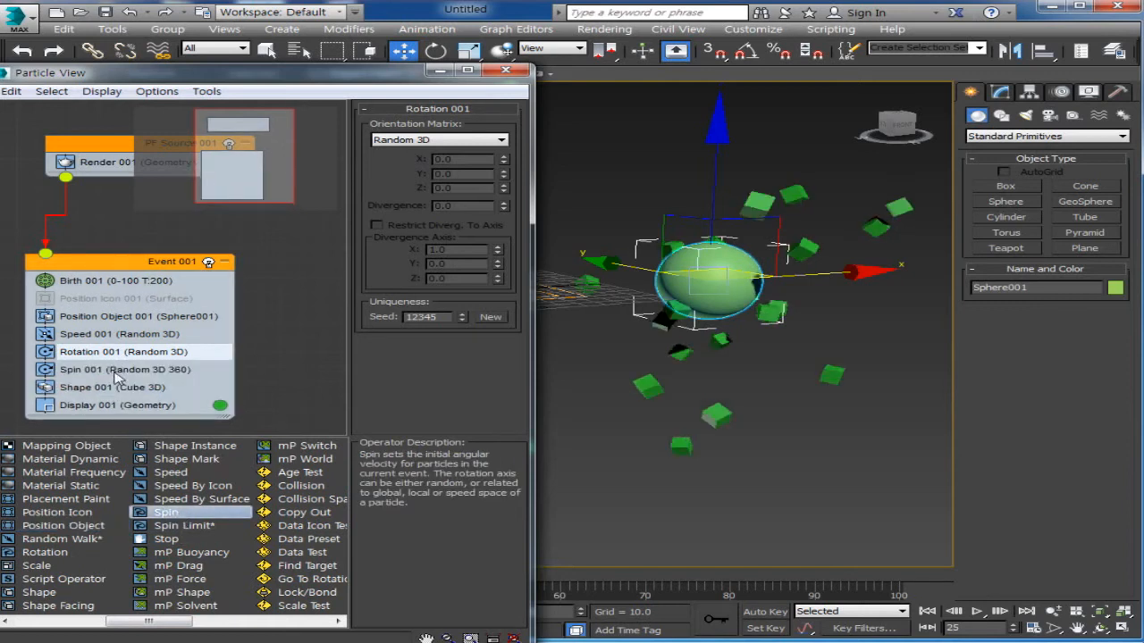
pyautogui.click(116, 369)
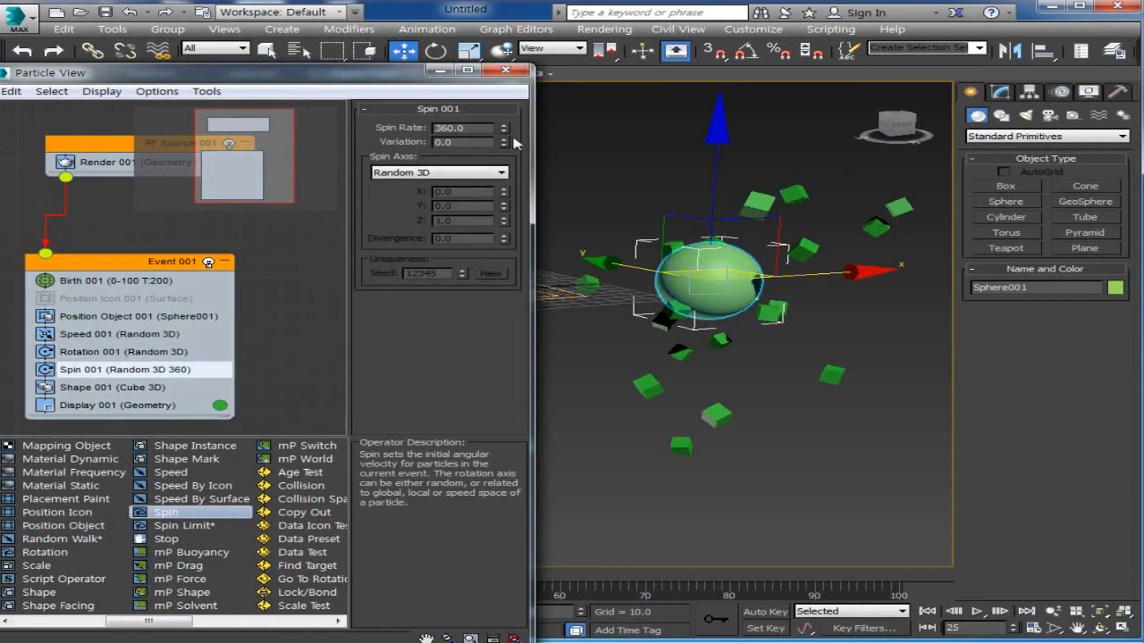
# Step: Play the animation and scrub the timeline to frame 62 to check the particles' spin
pyautogui.click(976, 612)
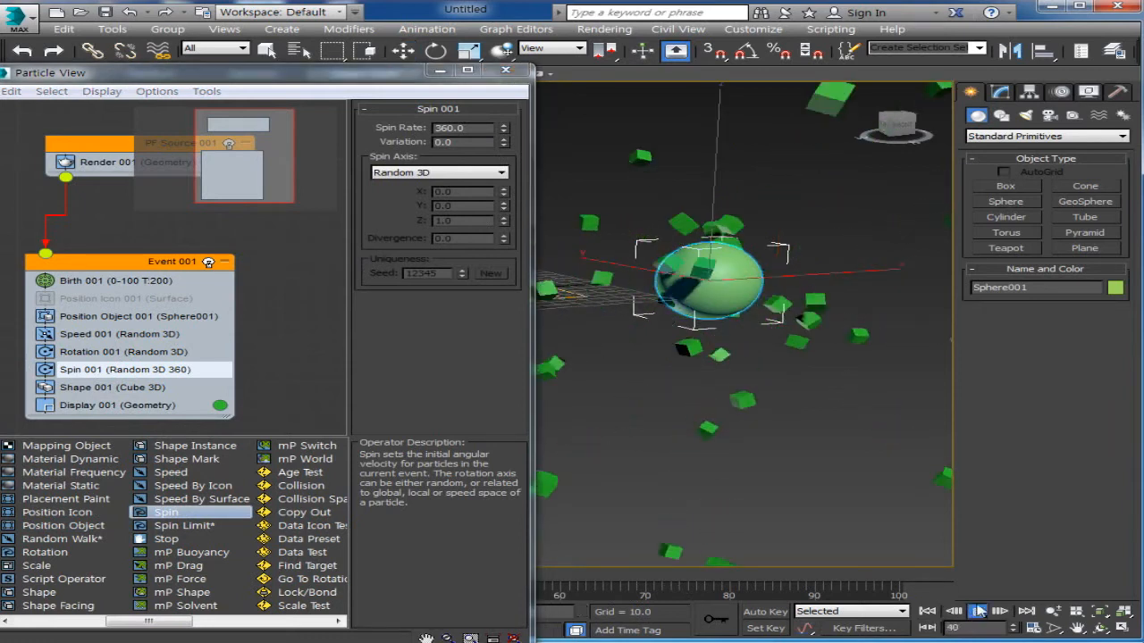
pyautogui.click(879, 576)
pyautogui.moveTo(879, 575); pyautogui.dragTo(597, 575)
pyautogui.press('w')
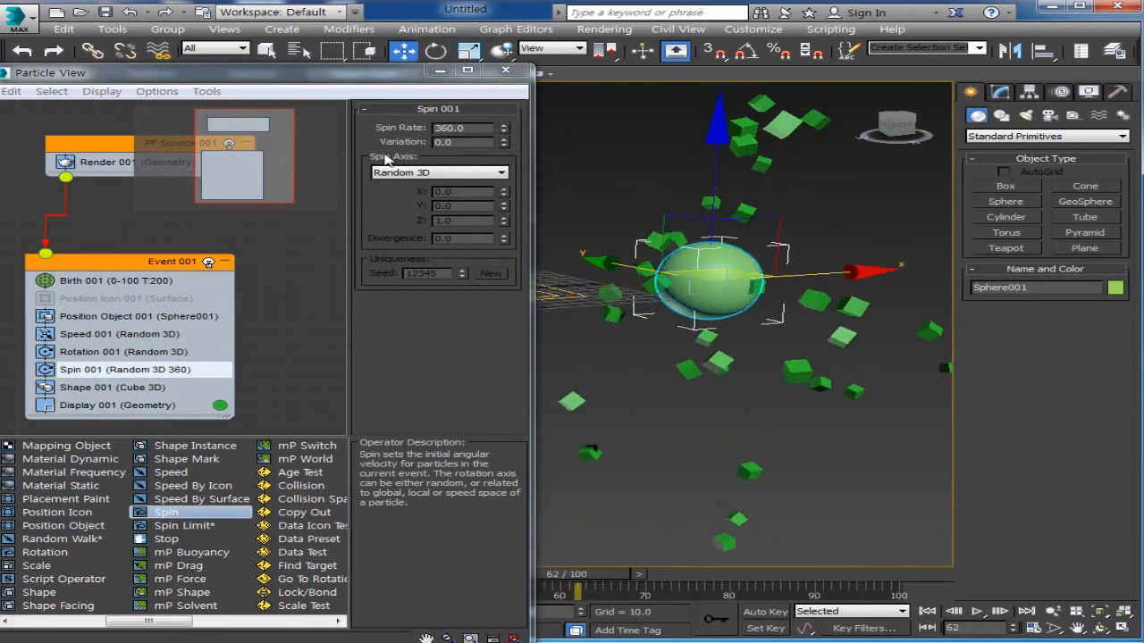
# Step: Set the Spin operator's Spin Rate to 60 and its Variation to 20
pyautogui.doubleClick(465, 128)
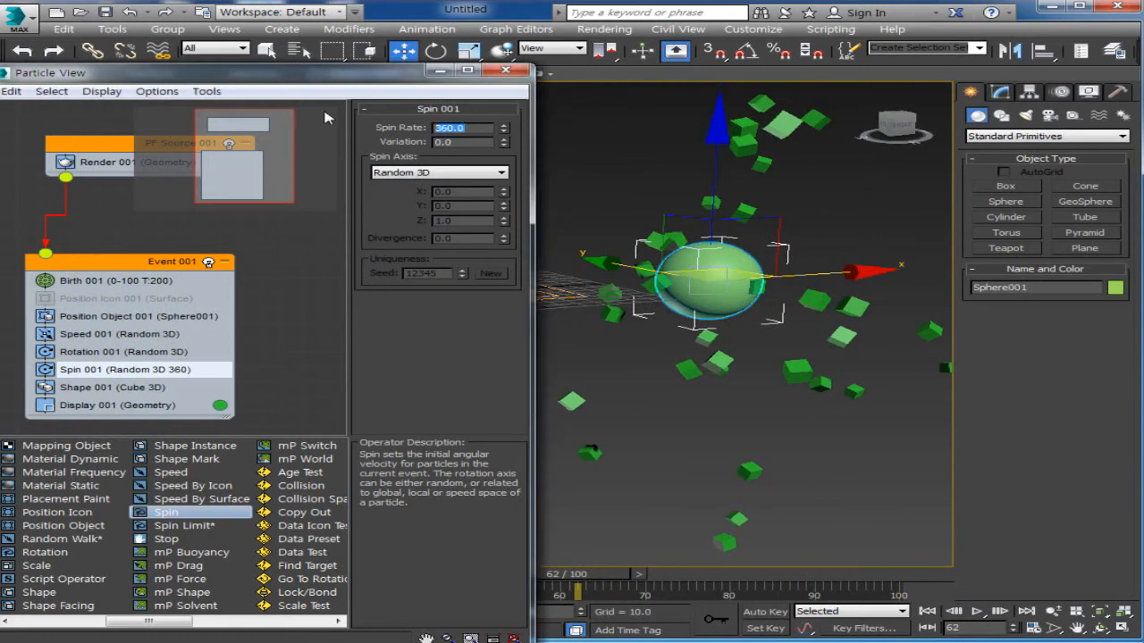
pyautogui.write('60')
pyautogui.press('Return')
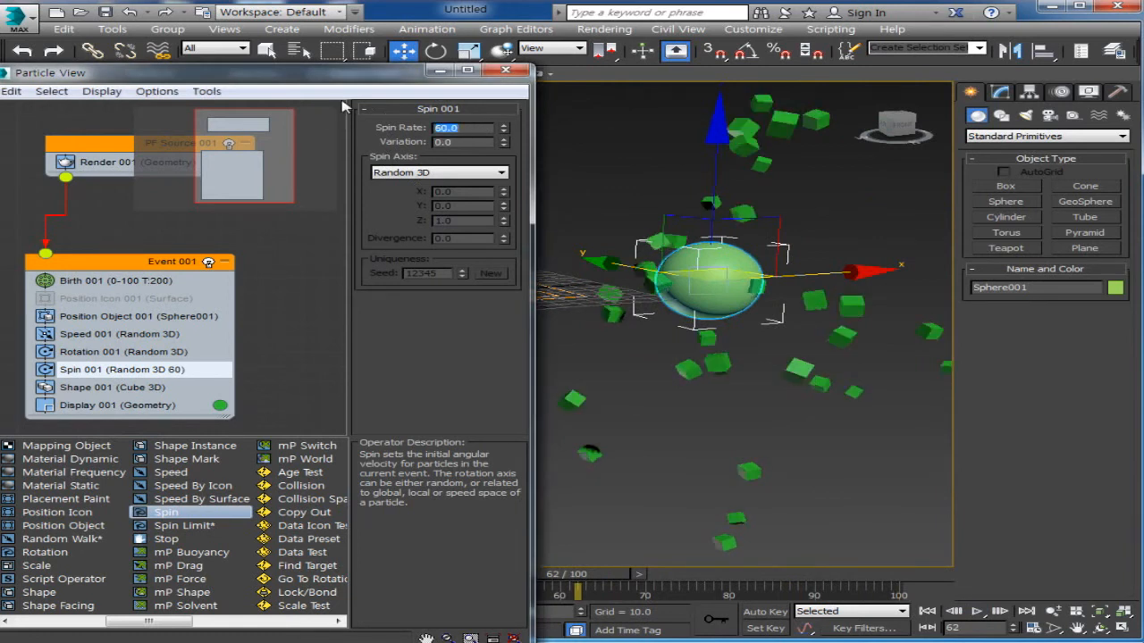
pyautogui.press('Tab')
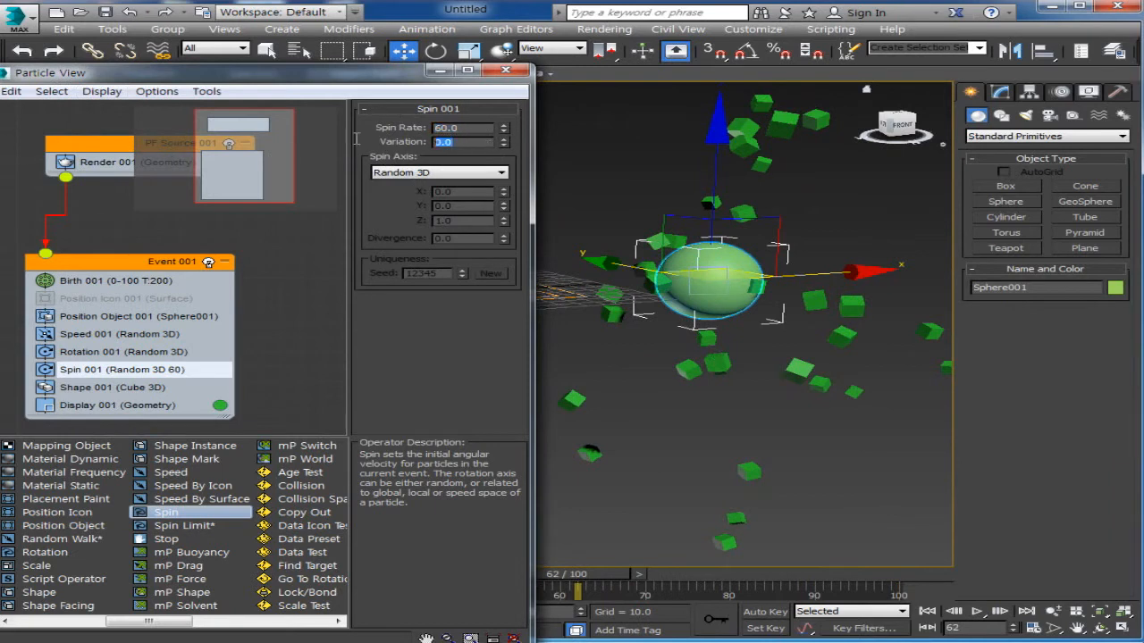
pyautogui.write('20')
pyautogui.press('Return')
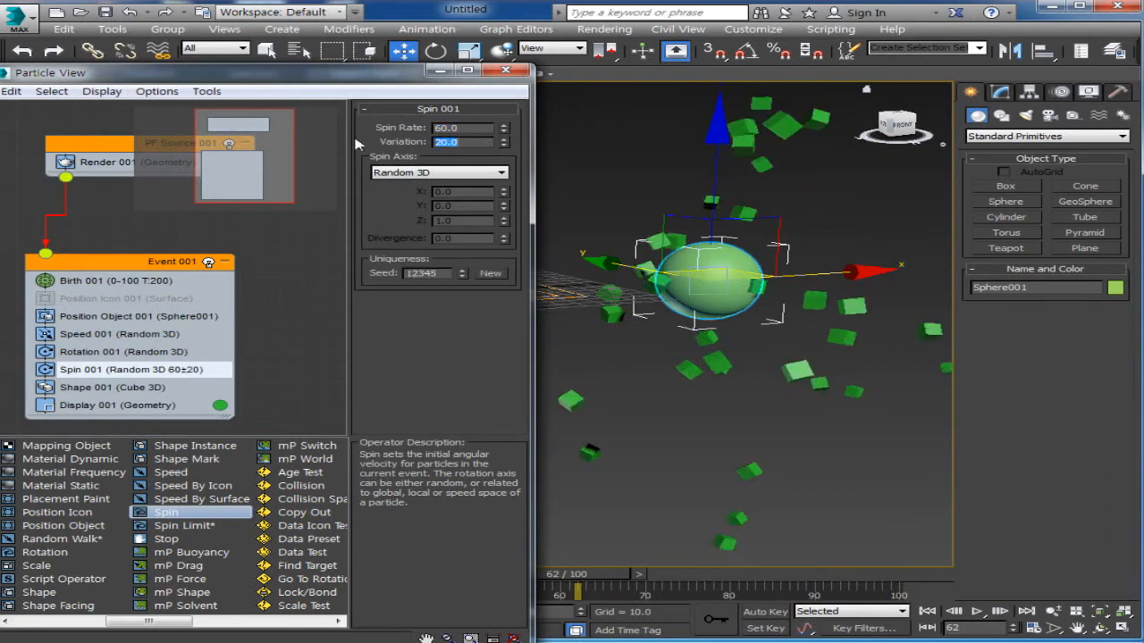
# Step: Play the animation and stop it at frame 77 to check the cubes' spin
pyautogui.click(978, 612)
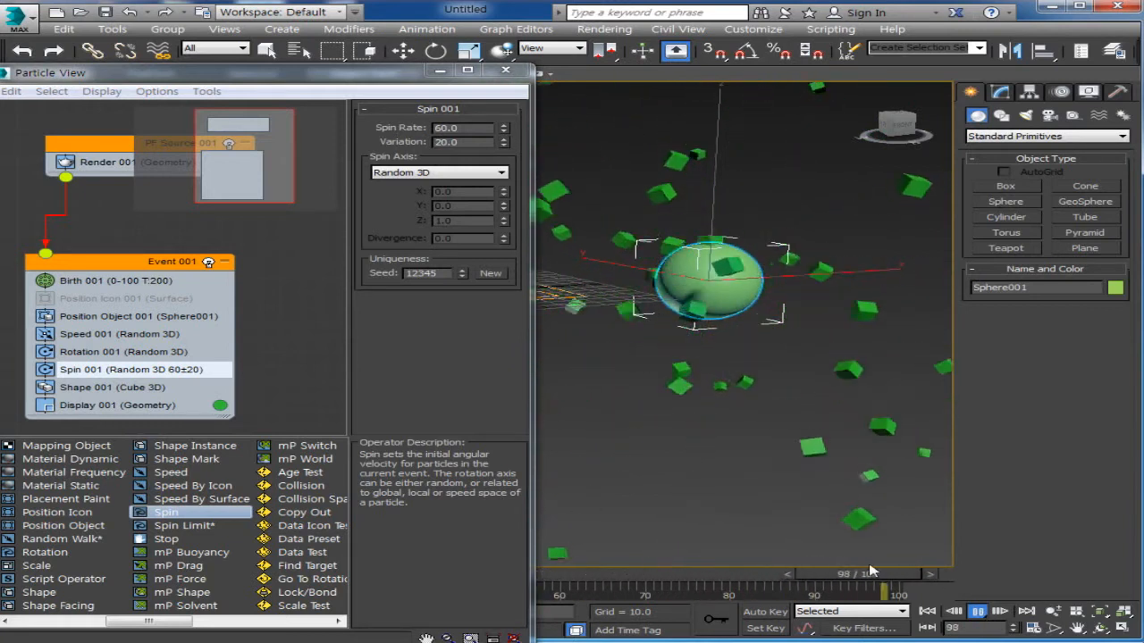
pyautogui.click(703, 580)
pyautogui.press('w')
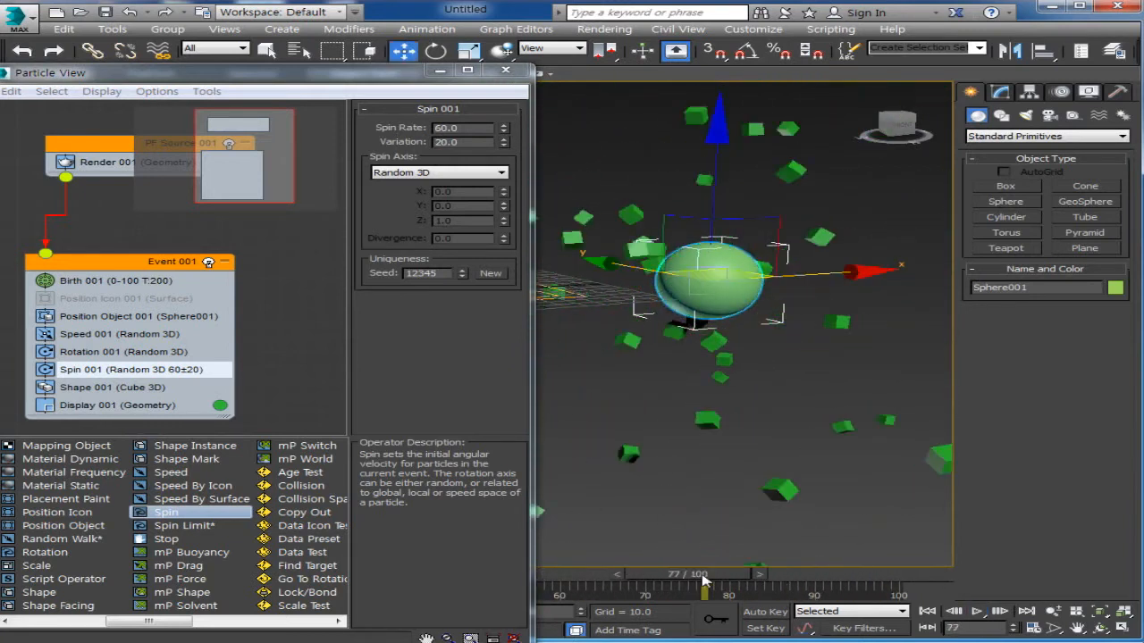
# Step: Set the Spin operator's Spin Rate to 36 and scrub the timeline to frame 73
pyautogui.moveTo(466, 130); pyautogui.dragTo(379, 112)
pyautogui.write('3')
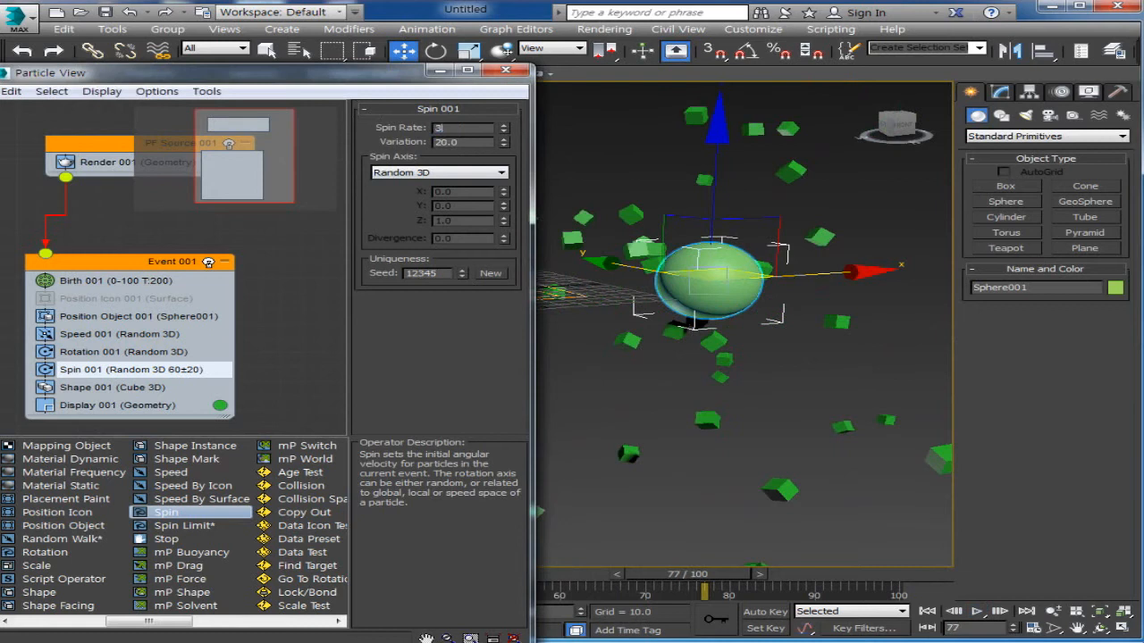
pyautogui.write('6')
pyautogui.press('Return')
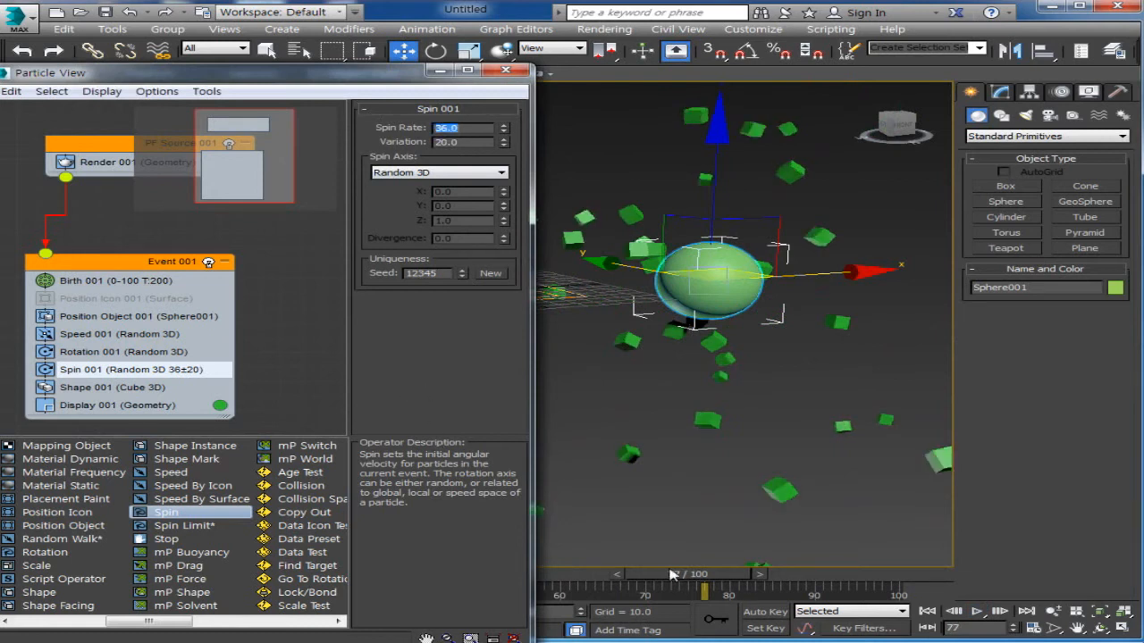
pyautogui.moveTo(681, 581); pyautogui.dragTo(655, 561)
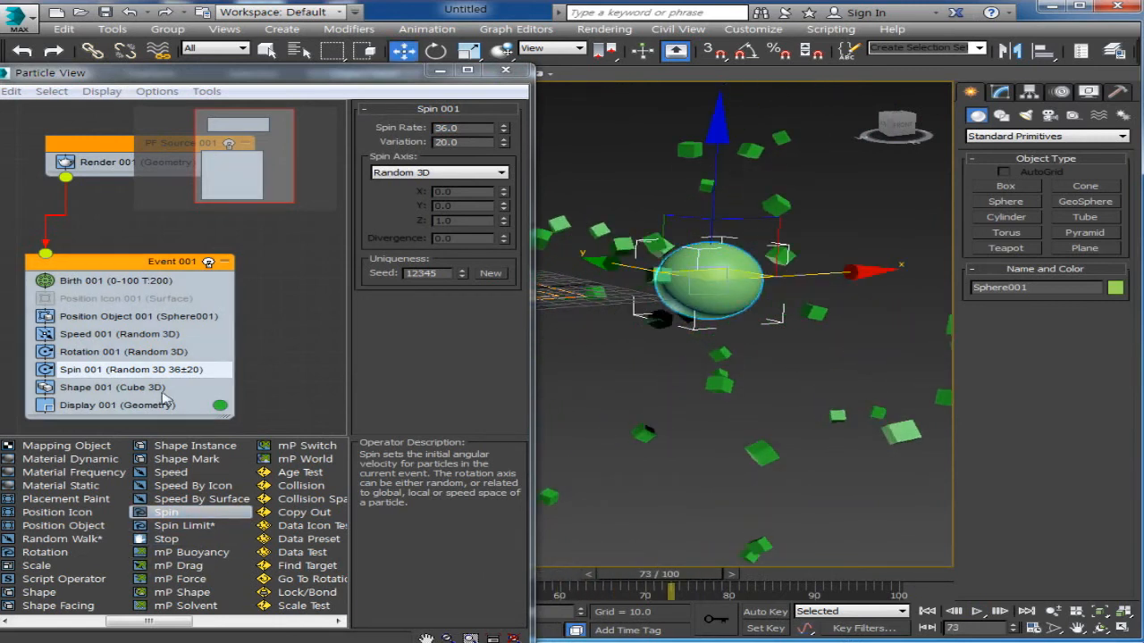
# Step: Show the Shape 001 operator's parameters and view more of the cubes around the sphere
pyautogui.click(92, 390)
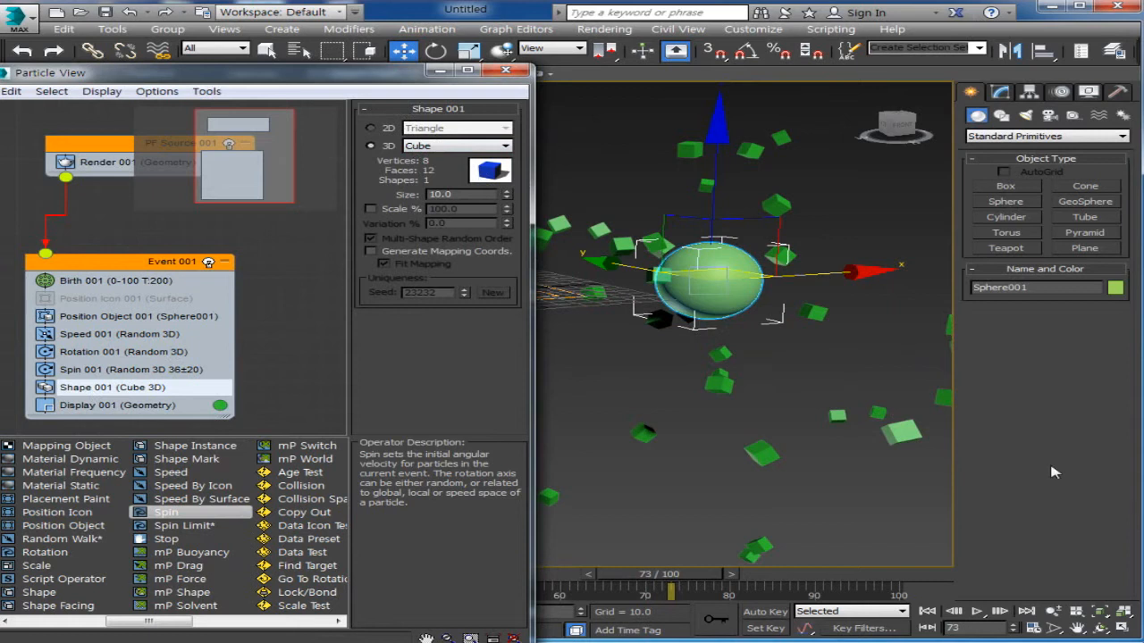
pyautogui.moveTo(783, 378); pyautogui.dragTo(728, 442, button='middle')
pyautogui.scroll(-2, 730, 440)
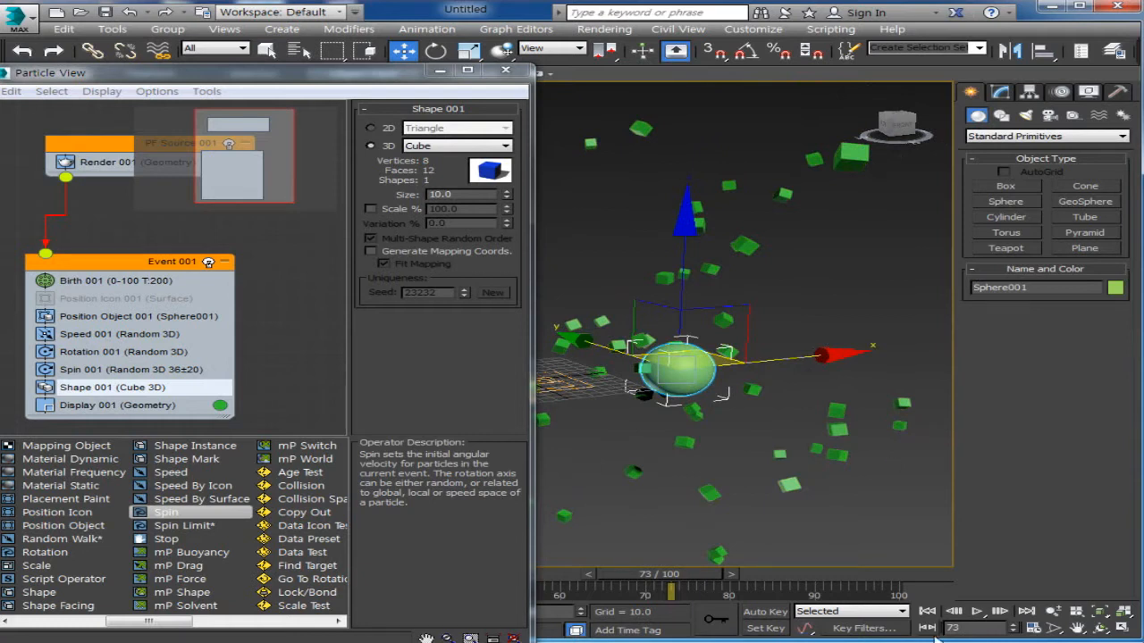
# Step: Create a text spline reading "Motion" in the front viewport, just below the sphere
pyautogui.click(1120, 628)
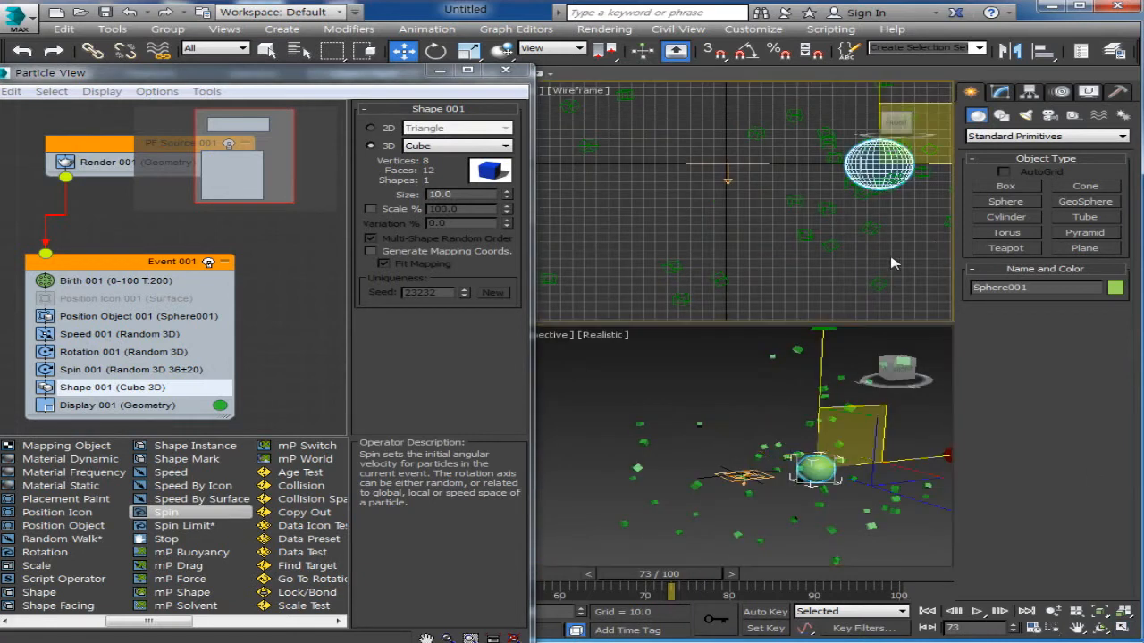
pyautogui.moveTo(929, 295); pyautogui.dragTo(725, 306, button='middle')
pyautogui.moveTo(827, 304); pyautogui.dragTo(834, 203, button='middle')
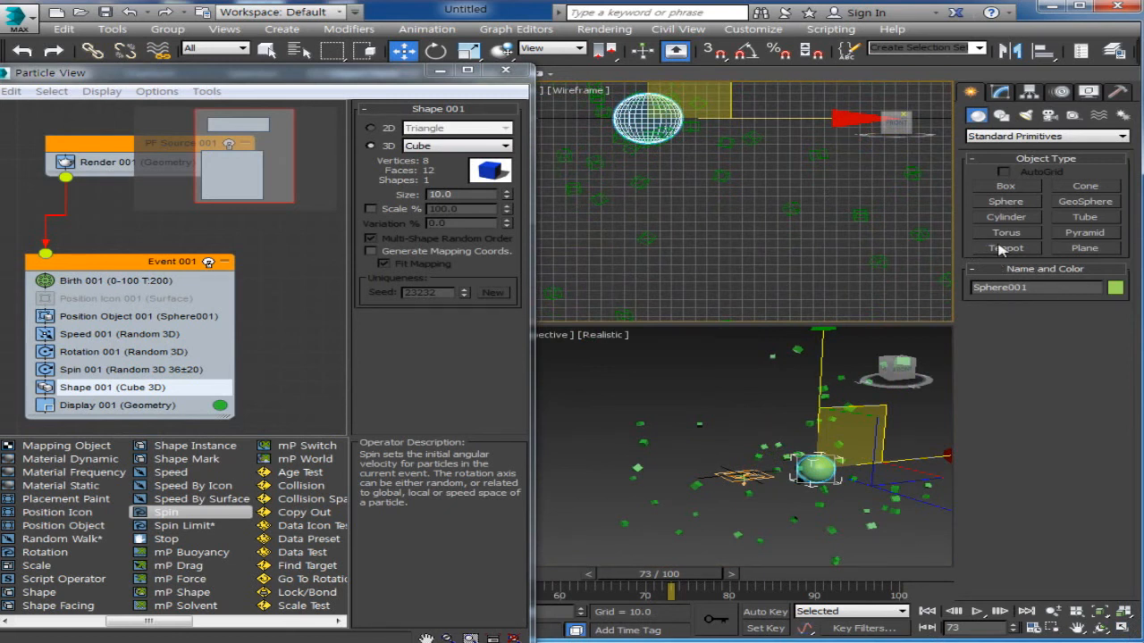
pyautogui.click(1000, 119)
pyautogui.click(1004, 260)
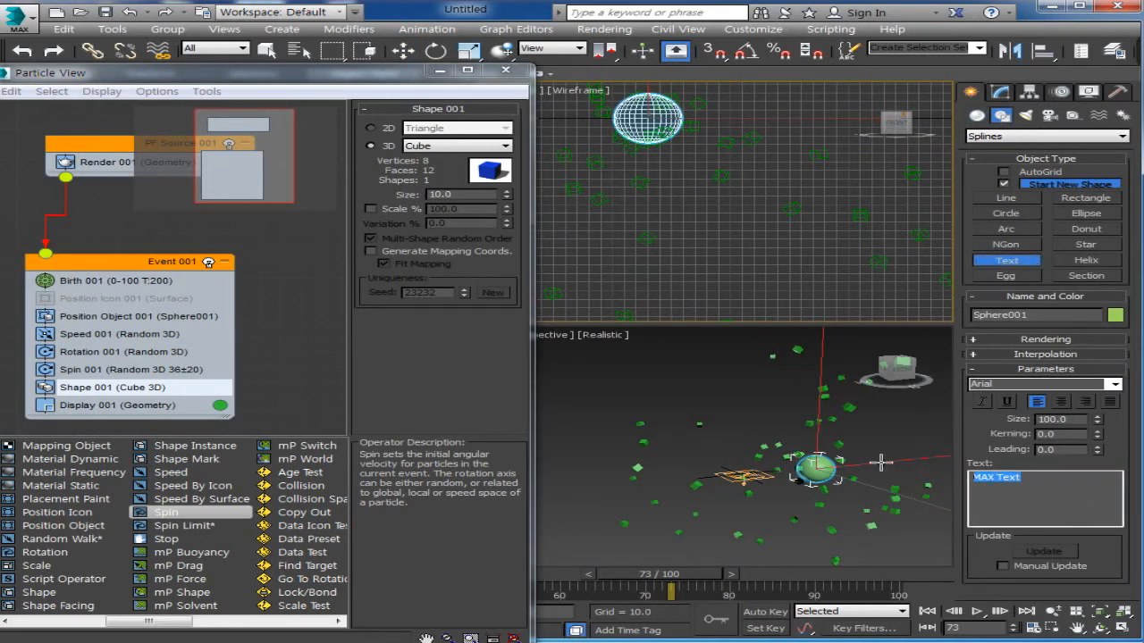
pyautogui.write('Motion')
pyautogui.click(704, 179)
pyautogui.moveTo(871, 275); pyautogui.dragTo(860, 302, button='middle')
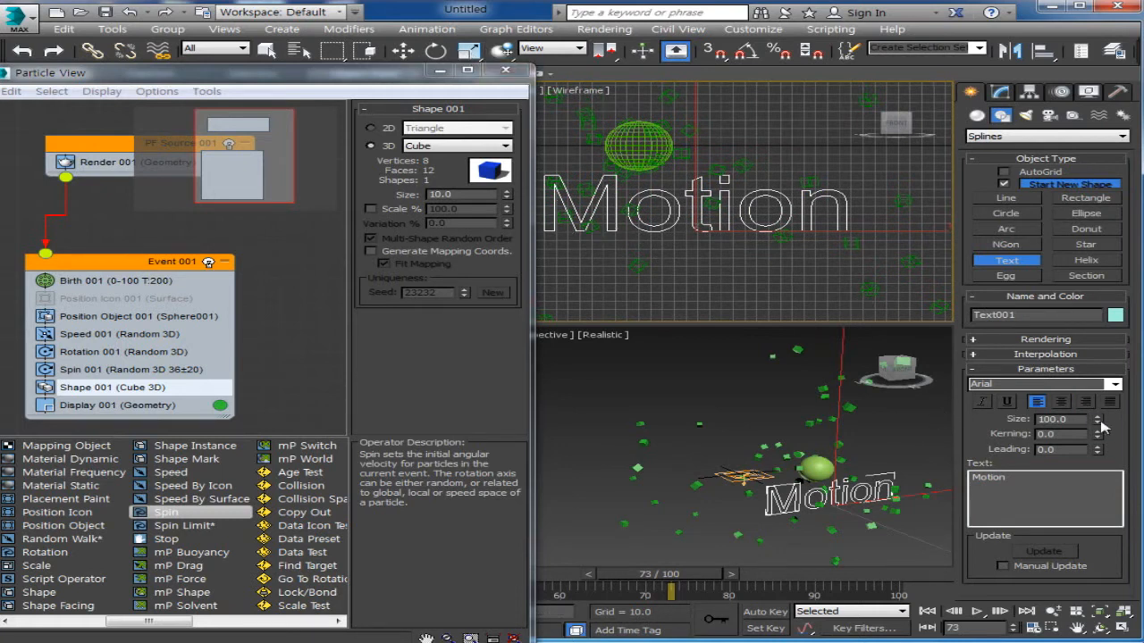
# Step: Reduce the Motion text's size to 59 and change its font to Arial Black
pyautogui.moveTo(1099, 419); pyautogui.dragTo(1106, 449)
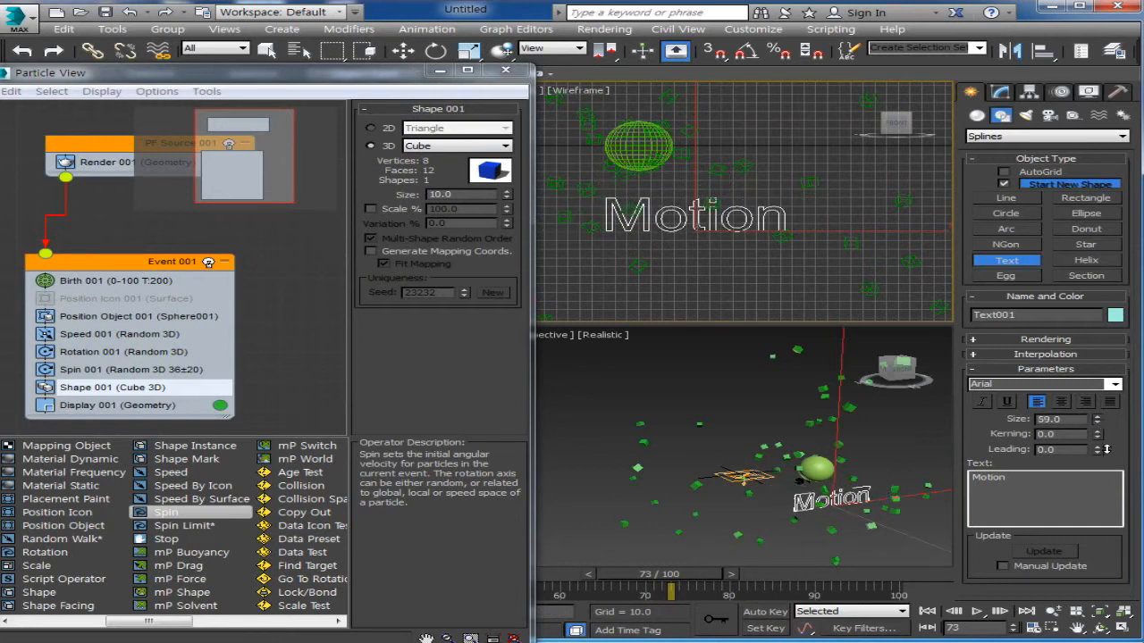
pyautogui.click(1011, 384)
pyautogui.press('Down')
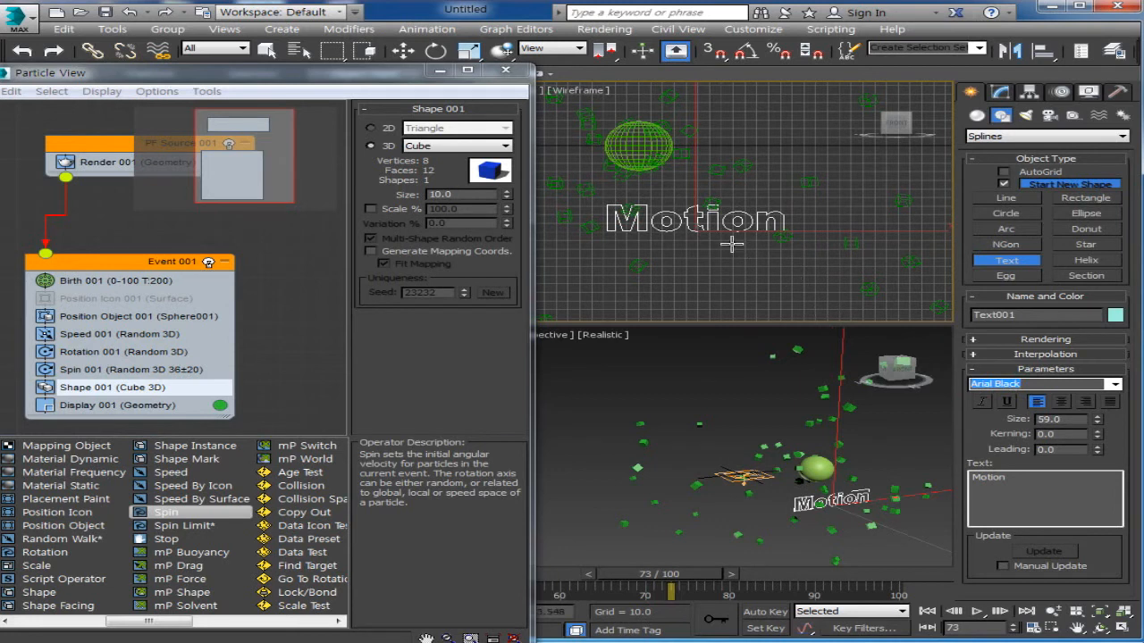
pyautogui.press('w')
# Step: Apply an Extrude modifier to the Motion text with an amount of 17
pyautogui.moveTo(760, 489); pyautogui.dragTo(727, 470, button='middle')
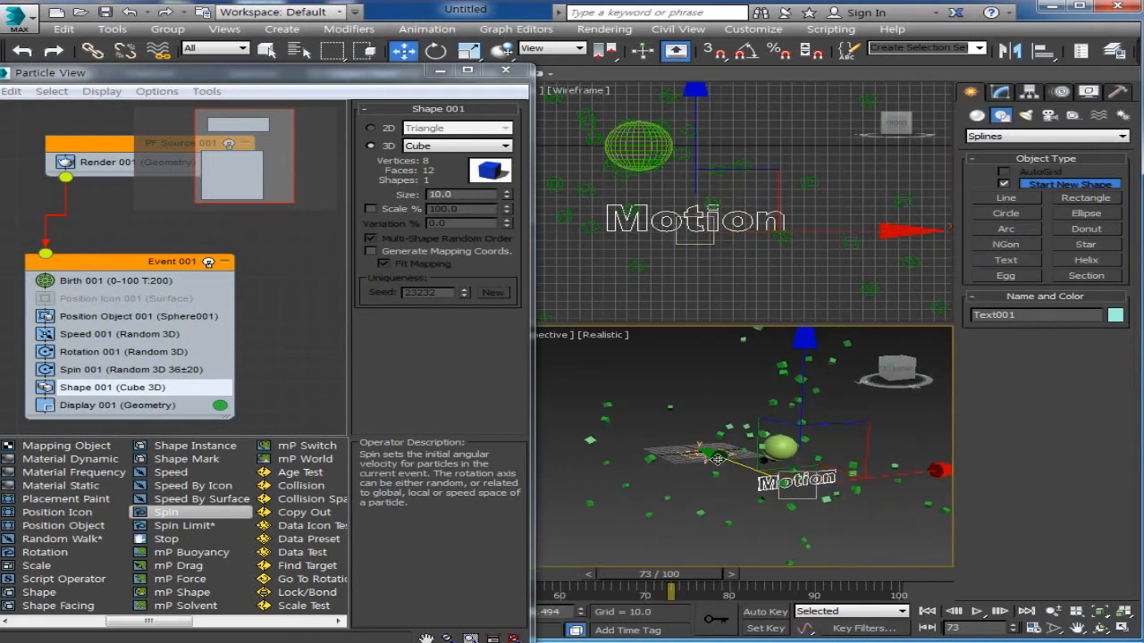
pyautogui.scroll(3, 784, 475)
pyautogui.click(1001, 93)
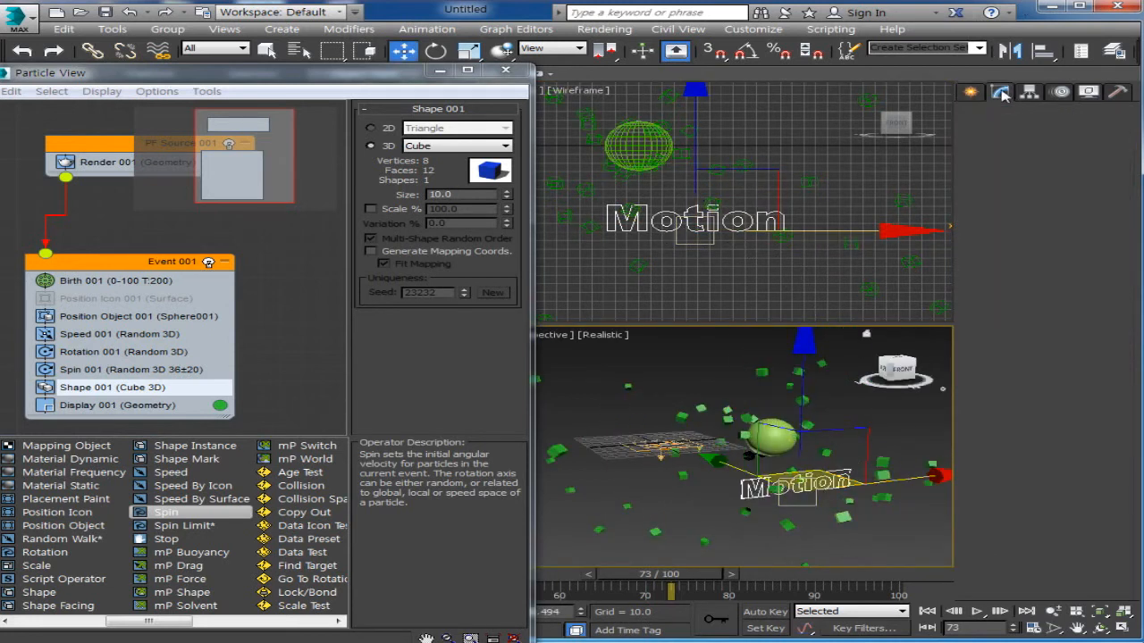
pyautogui.click(1022, 133)
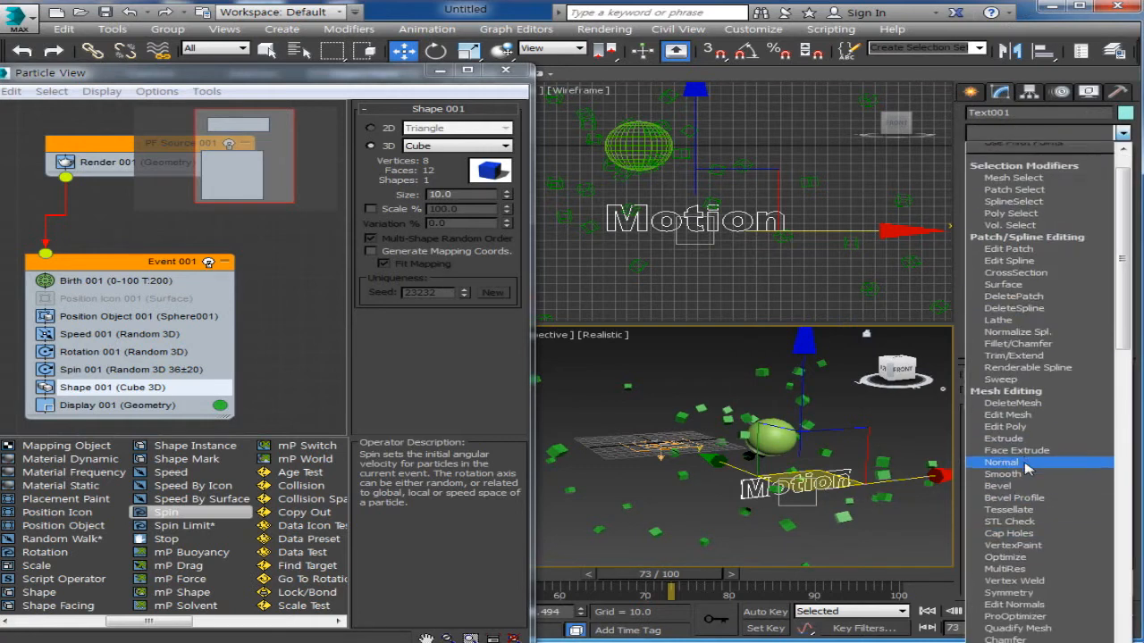
pyautogui.scroll(-1, 1023, 437)
pyautogui.click(1019, 410)
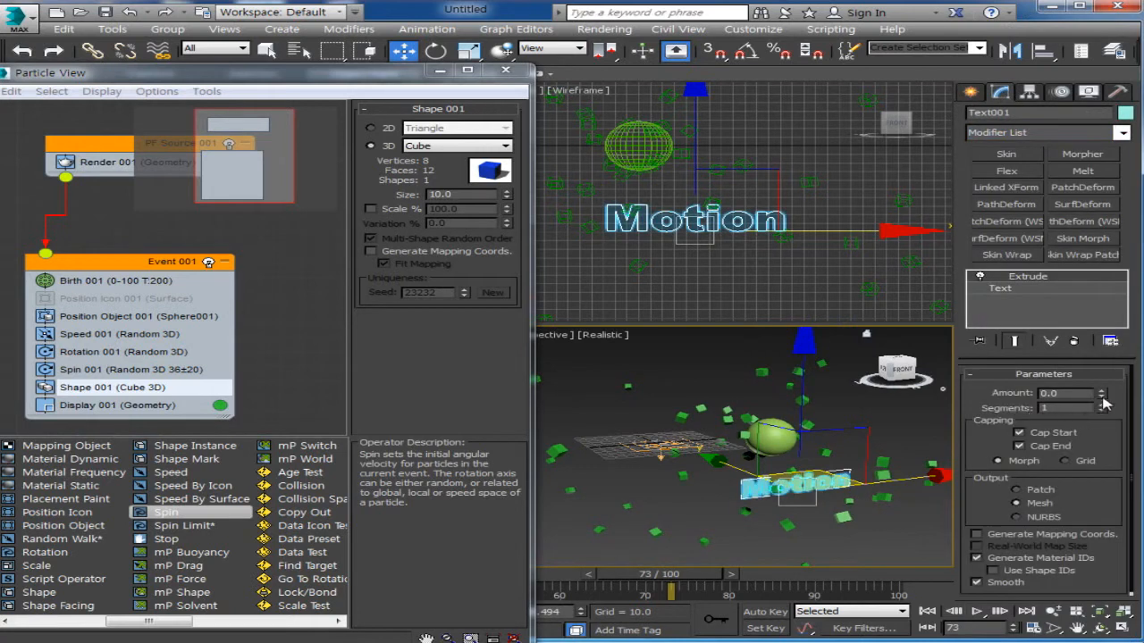
pyautogui.moveTo(1103, 393)
pyautogui.mouseDown()
pyautogui.moveTo(1110, 343)
pyautogui.moveTo(1110, 374)
pyautogui.mouseUp()
pyautogui.moveTo(714, 475); pyautogui.dragTo(685, 417, button='middle')
pyautogui.scroll(3, 713, 451)
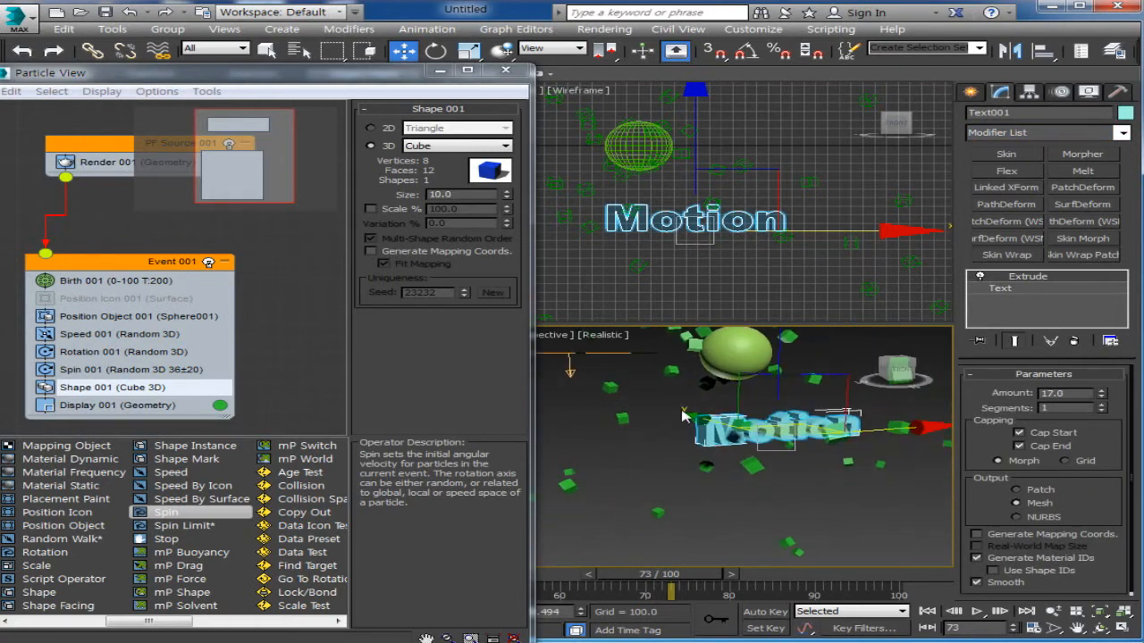
# Step: Disable the Shape 001 operator in Event 001
pyautogui.click(89, 377)
pyautogui.click(89, 373)
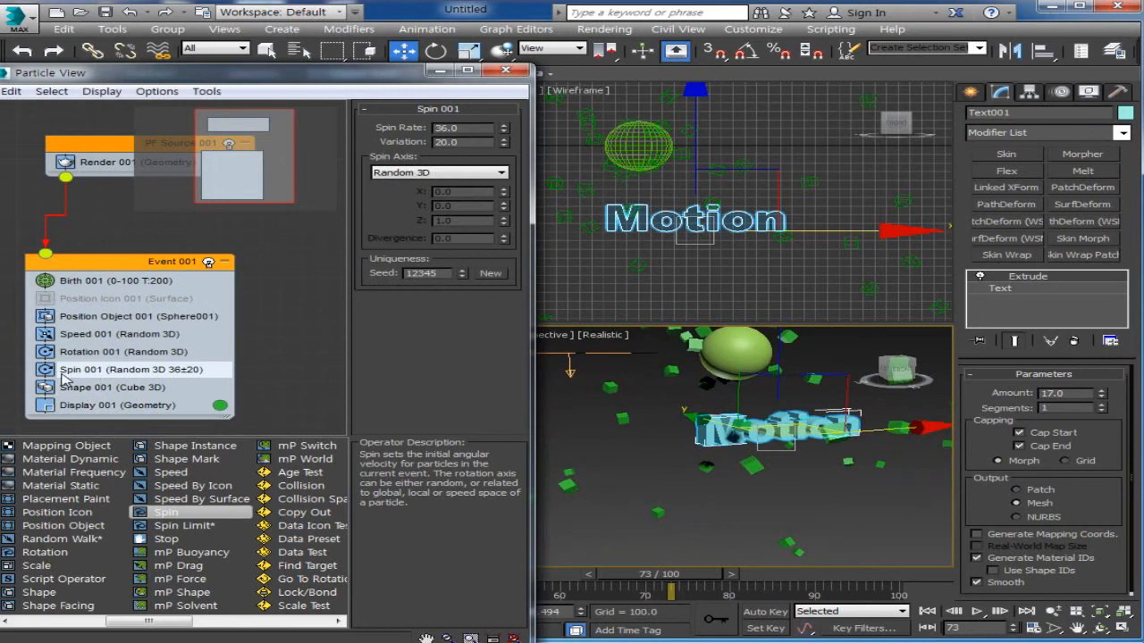
pyautogui.click(89, 393)
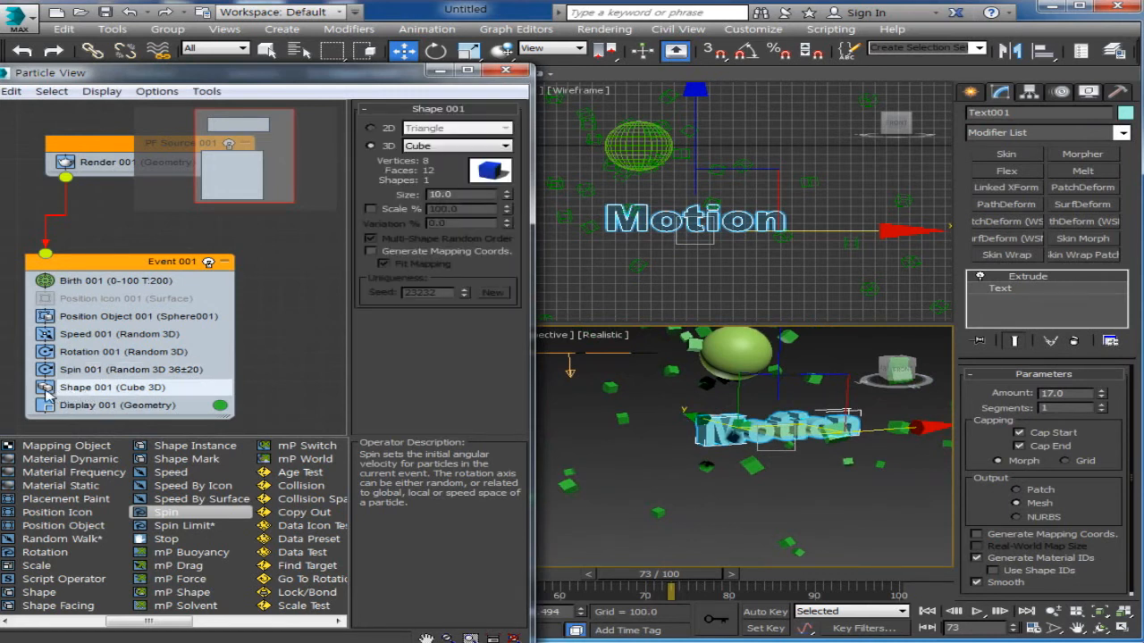
pyautogui.click(44, 390)
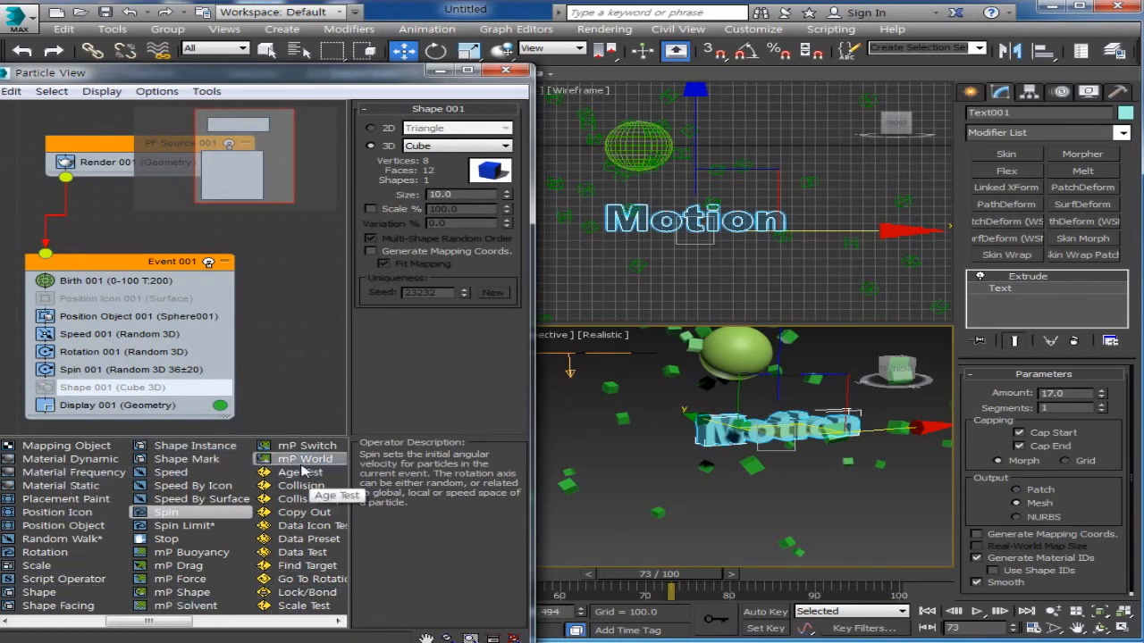
# Step: Add a Shape Instance operator below Shape 001 in Event 001 and assign the extruded Motion text as its particle geometry object
pyautogui.click(207, 445)
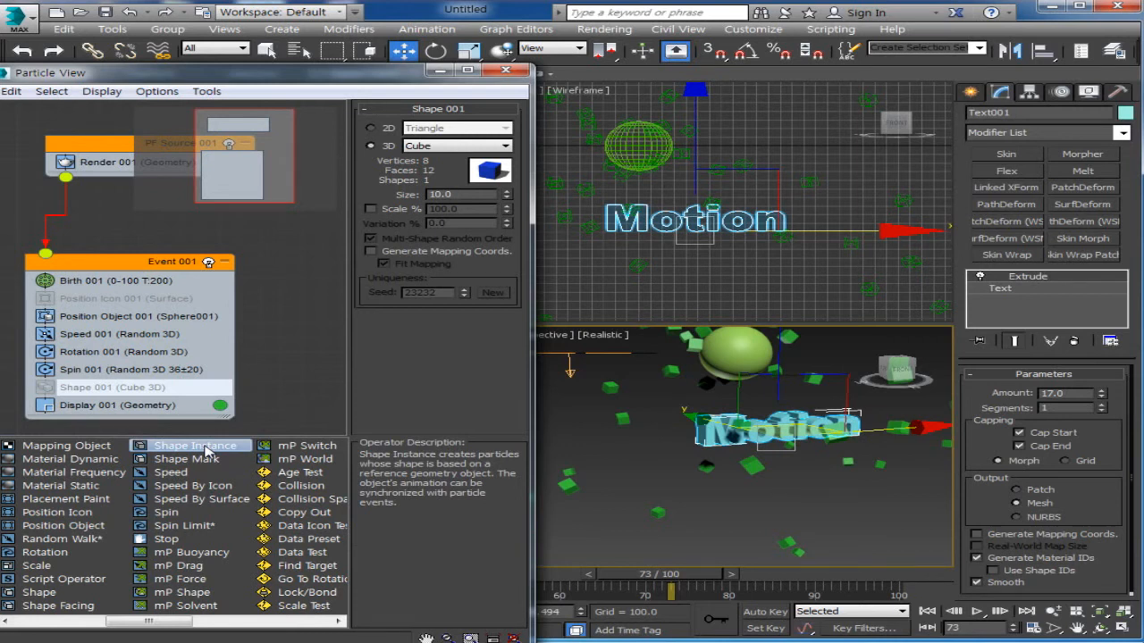
pyautogui.moveTo(206, 454); pyautogui.dragTo(176, 407)
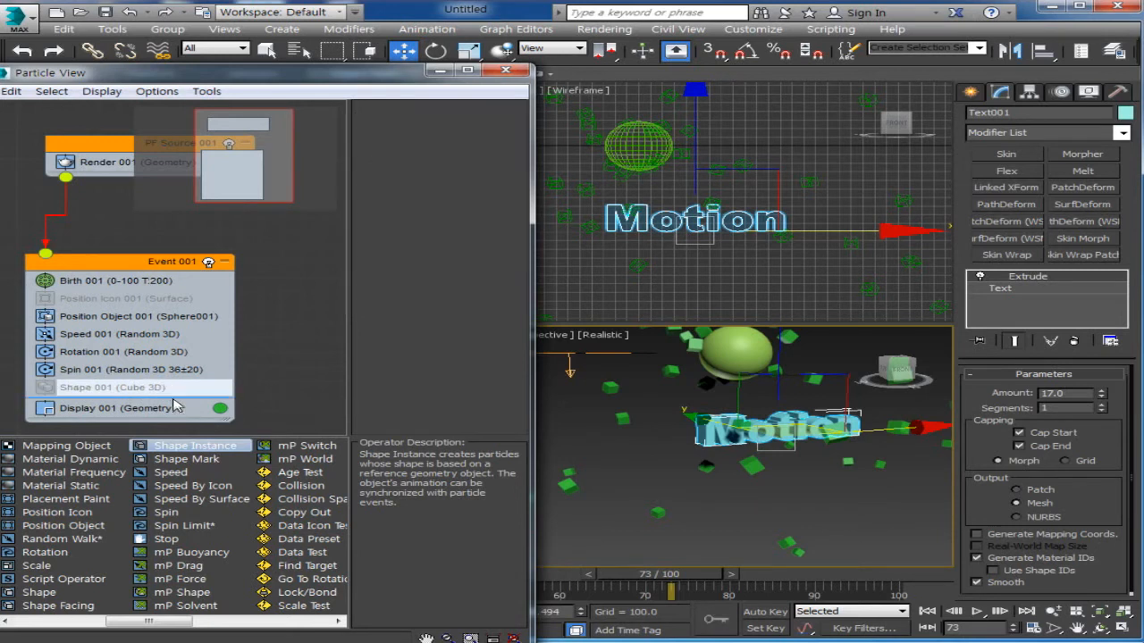
pyautogui.click(134, 408)
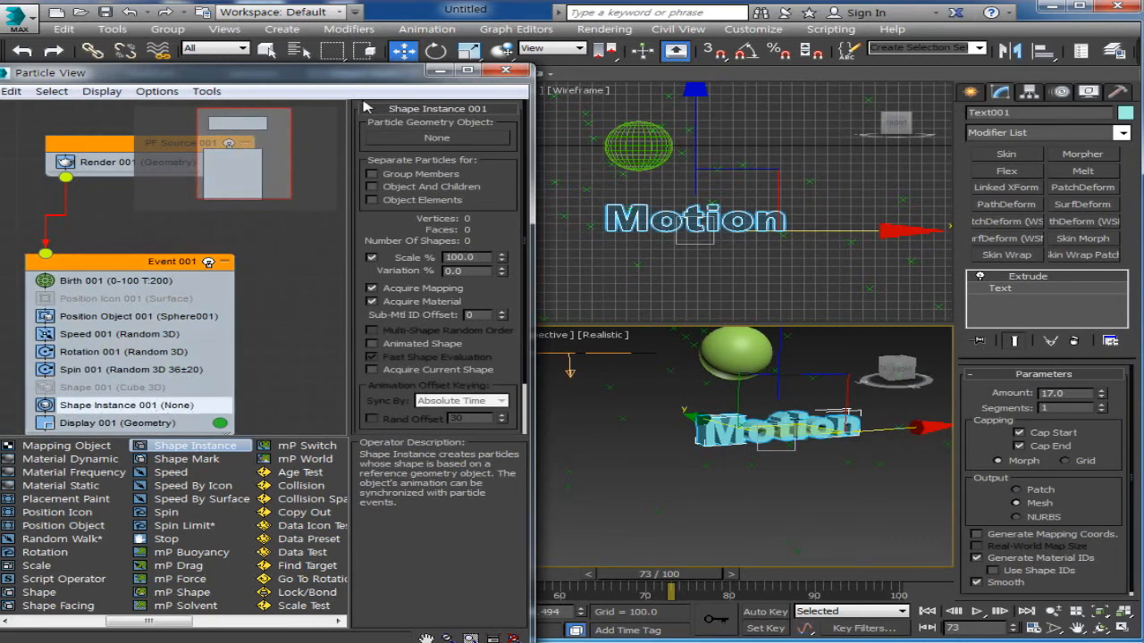
pyautogui.click(449, 138)
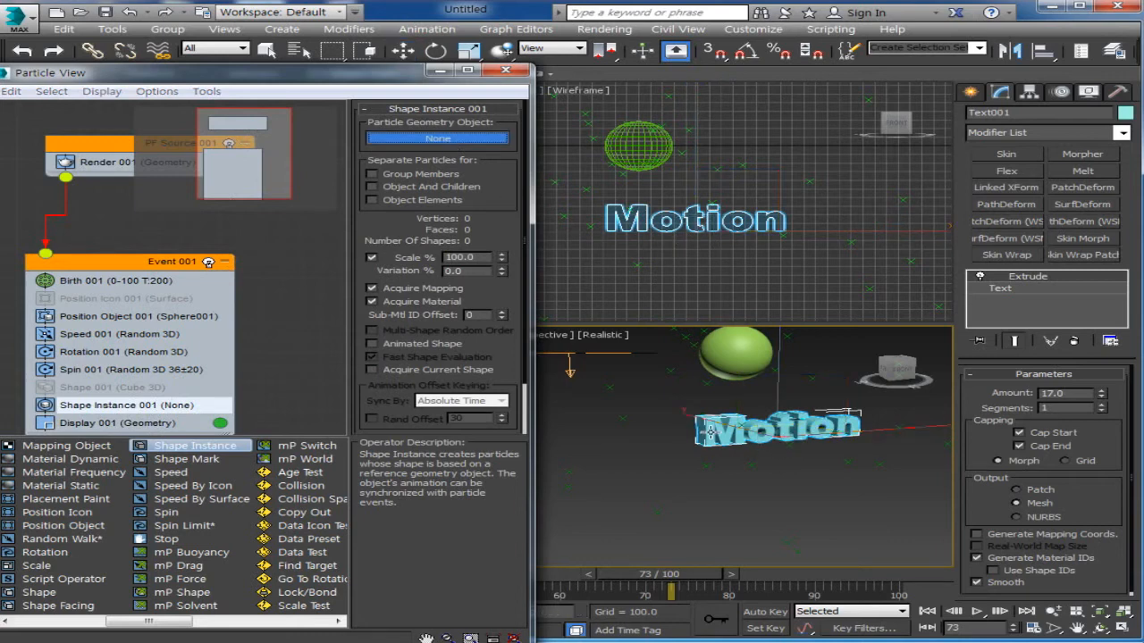
pyautogui.click(711, 432)
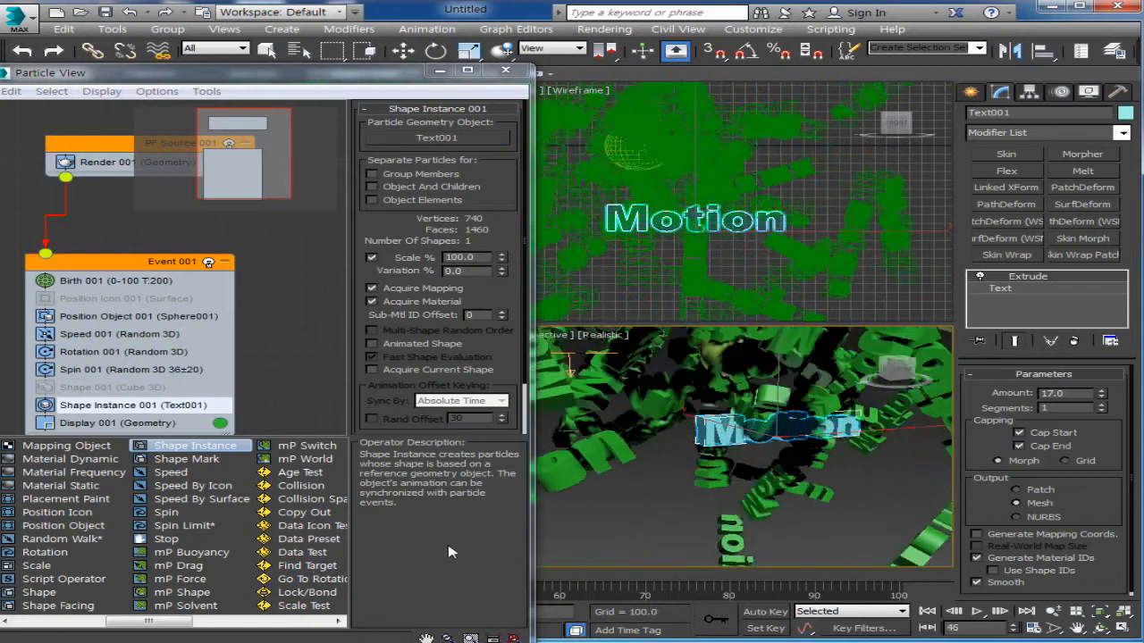
# Step: Maximize the perspective viewport and scrub the timeline to frame 63 to examine the text-shaped particles around the sphere
pyautogui.press('Escape')
pyautogui.moveTo(759, 452); pyautogui.dragTo(735, 505, button='middle')
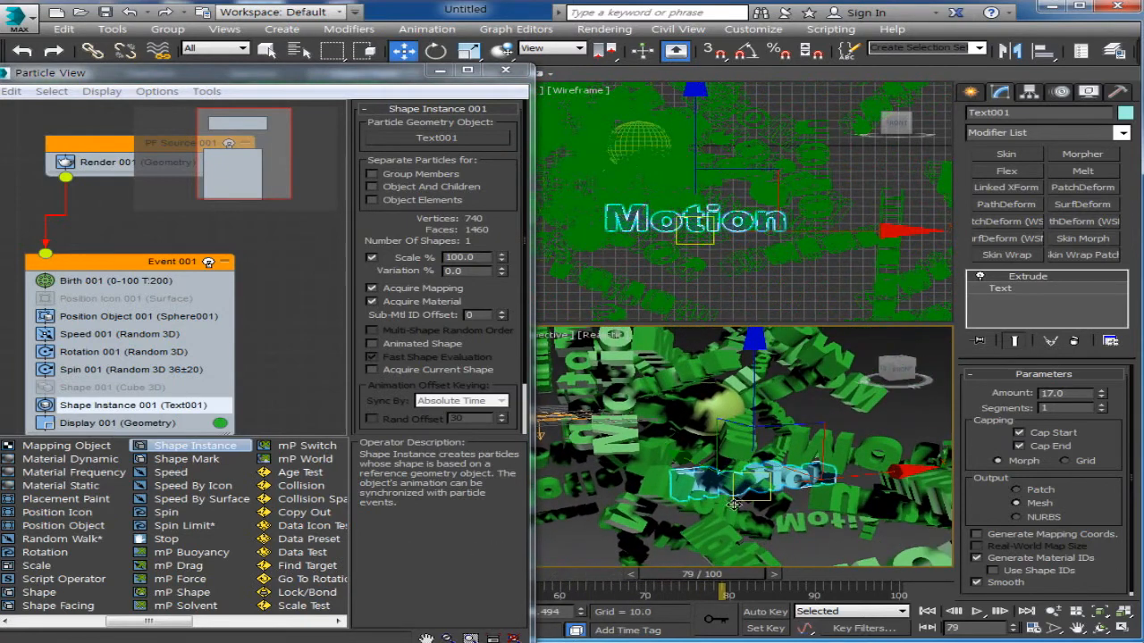
pyautogui.scroll(-3, 733, 505)
pyautogui.click(1124, 629)
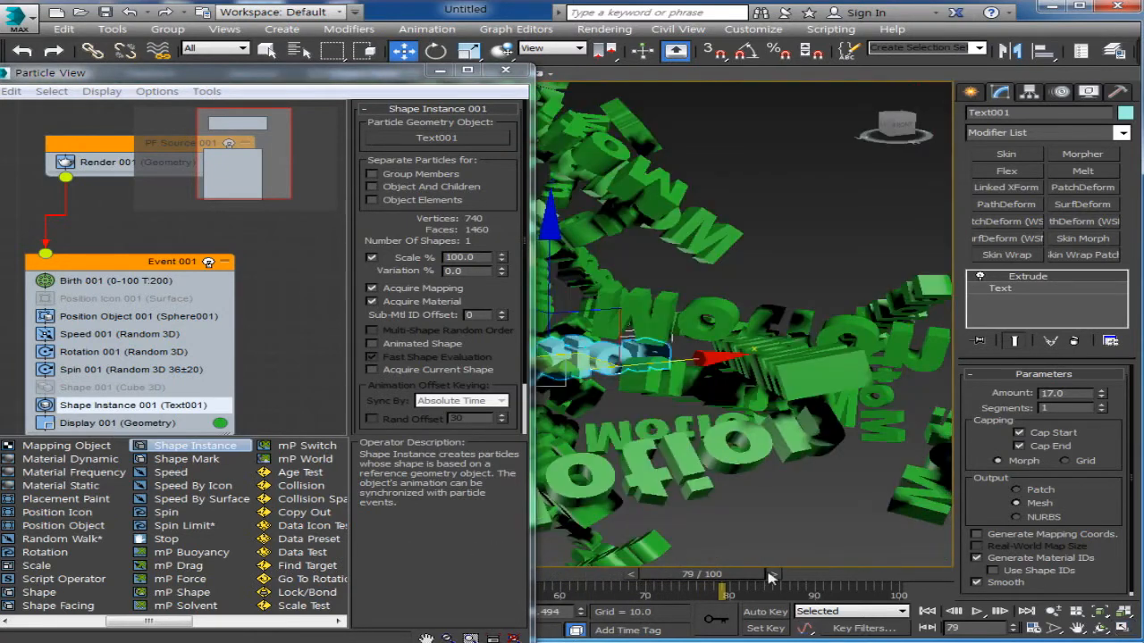
pyautogui.press('z')
pyautogui.moveTo(730, 579); pyautogui.dragTo(608, 564)
pyautogui.press('w')
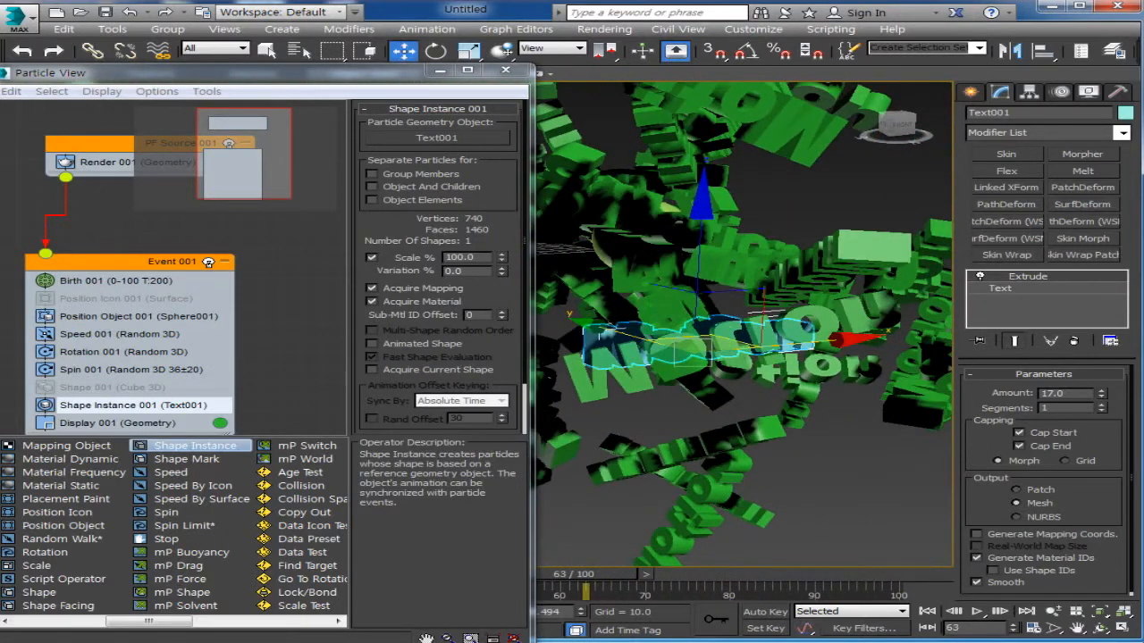
pyautogui.moveTo(849, 447); pyautogui.dragTo(809, 503, button='middle')
pyautogui.scroll(-3, 810, 503)
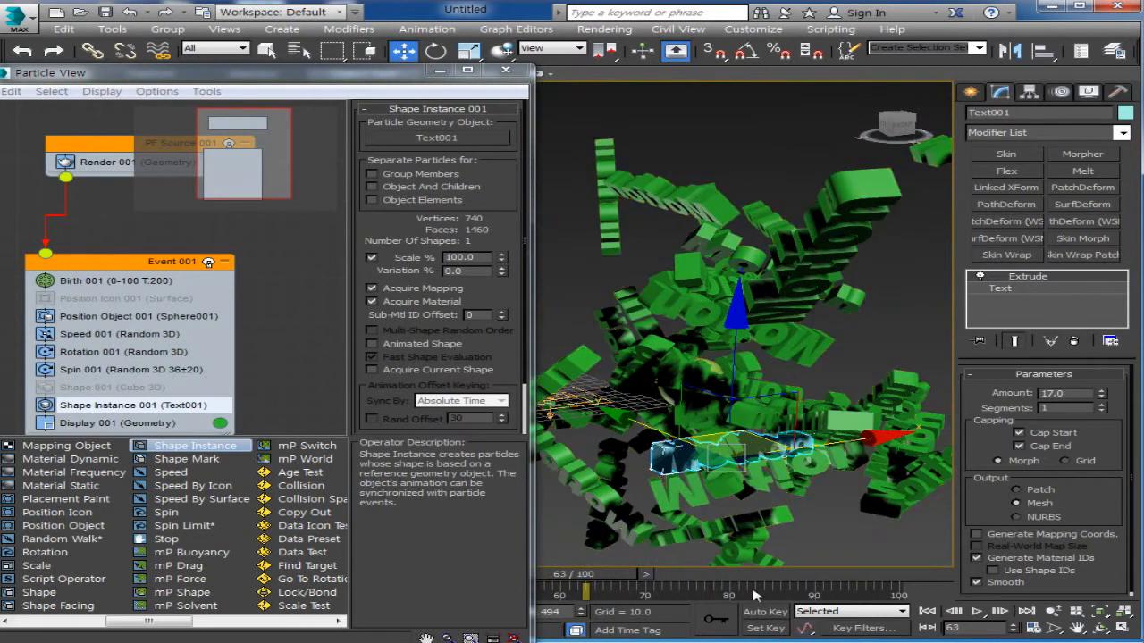
pyautogui.moveTo(779, 517); pyautogui.dragTo(668, 471, button='middle')
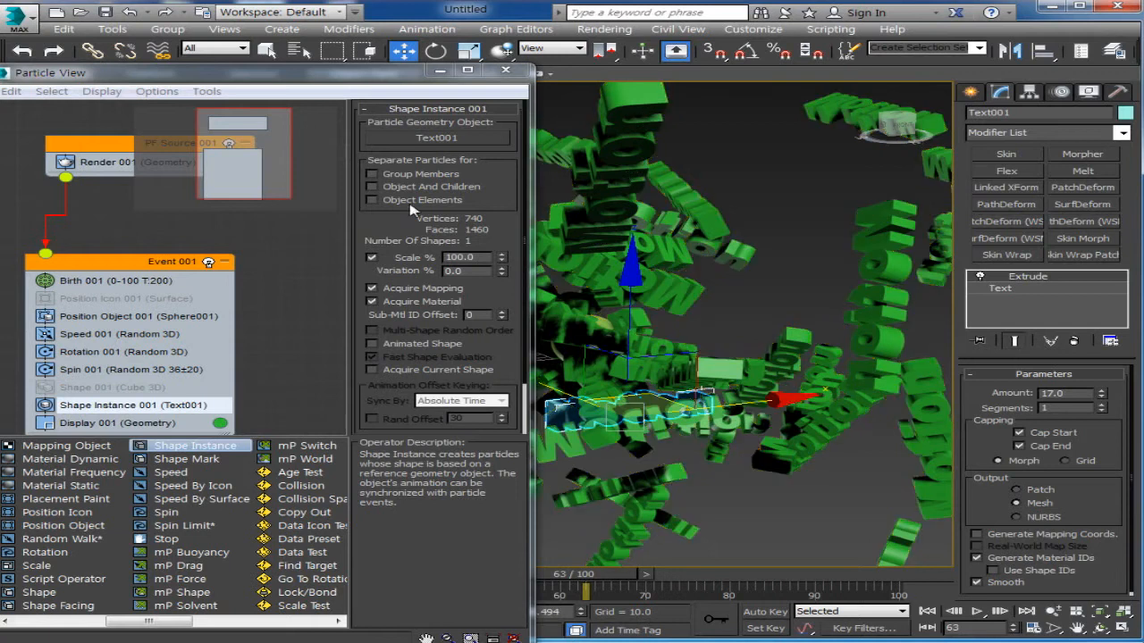
# Step: Separate the Shape Instance particles by object elements and play the animation to check the individual letters
pyautogui.click(371, 200)
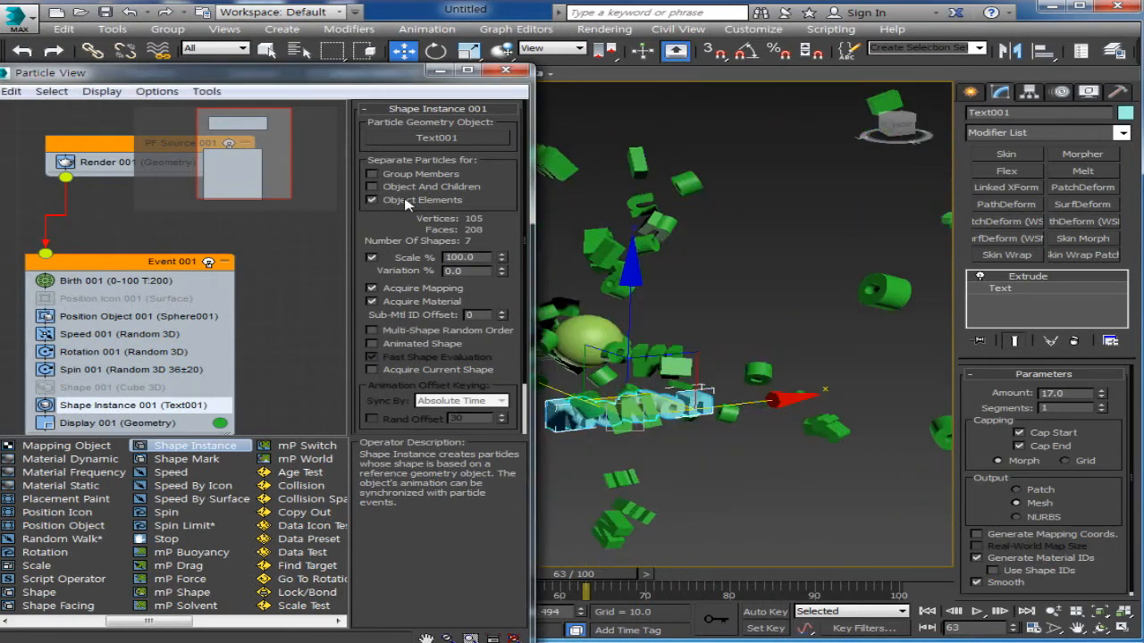
pyautogui.moveTo(763, 538); pyautogui.dragTo(782, 481, button='middle')
pyautogui.scroll(-2, 775, 509)
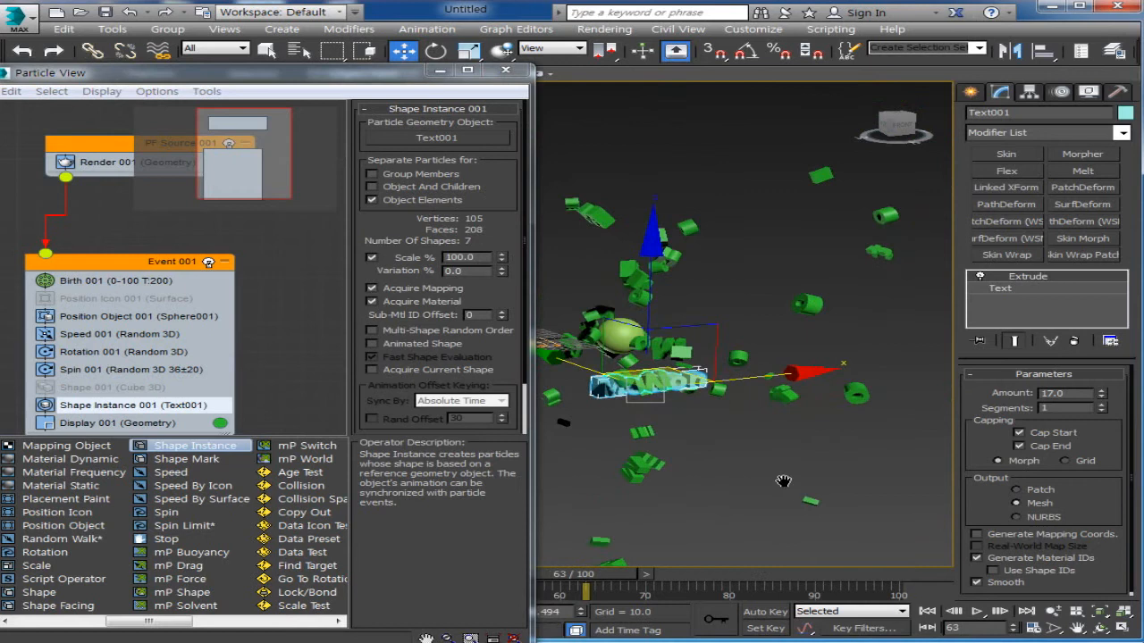
pyautogui.click(978, 613)
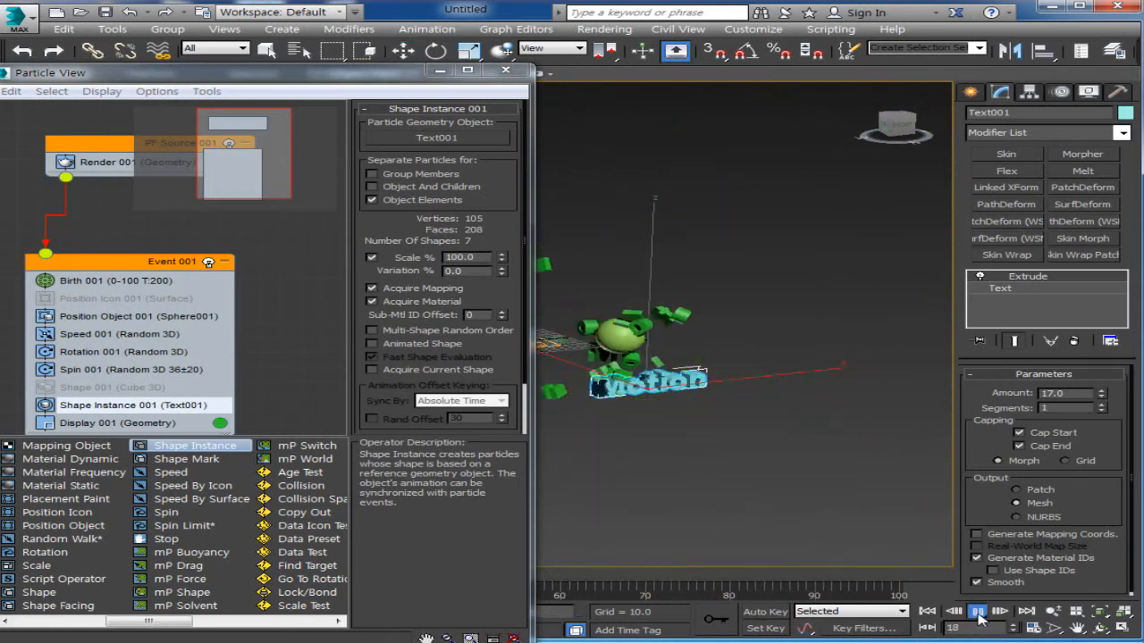
pyautogui.click(978, 615)
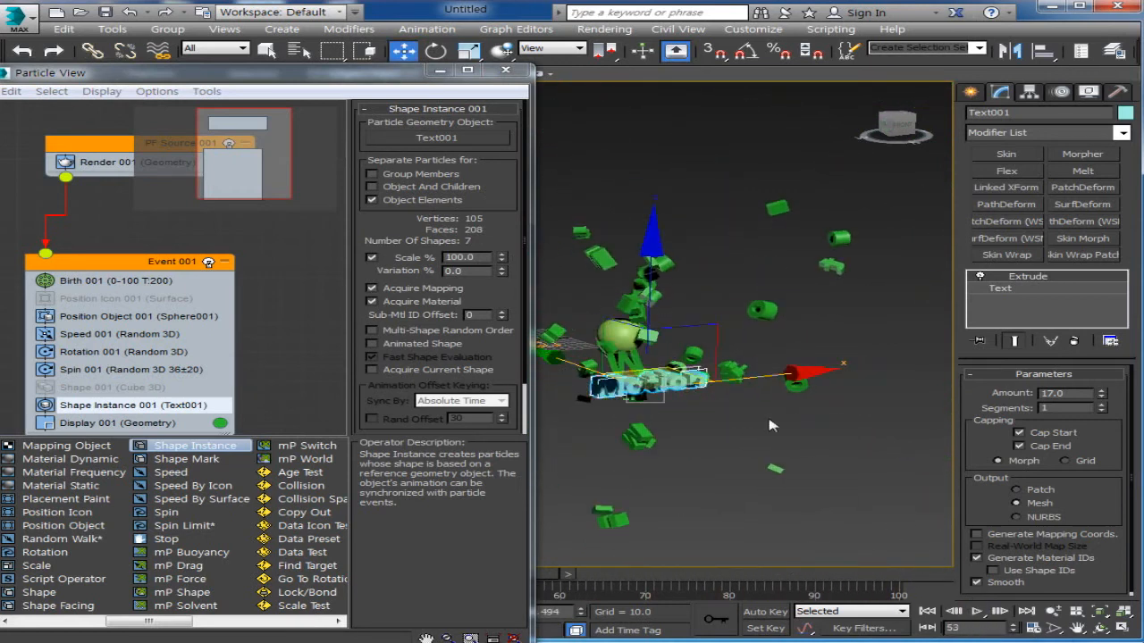
# Step: Hide the original extruded Motion text and play the animation up to frame 67
pyautogui.rightClick(684, 387)
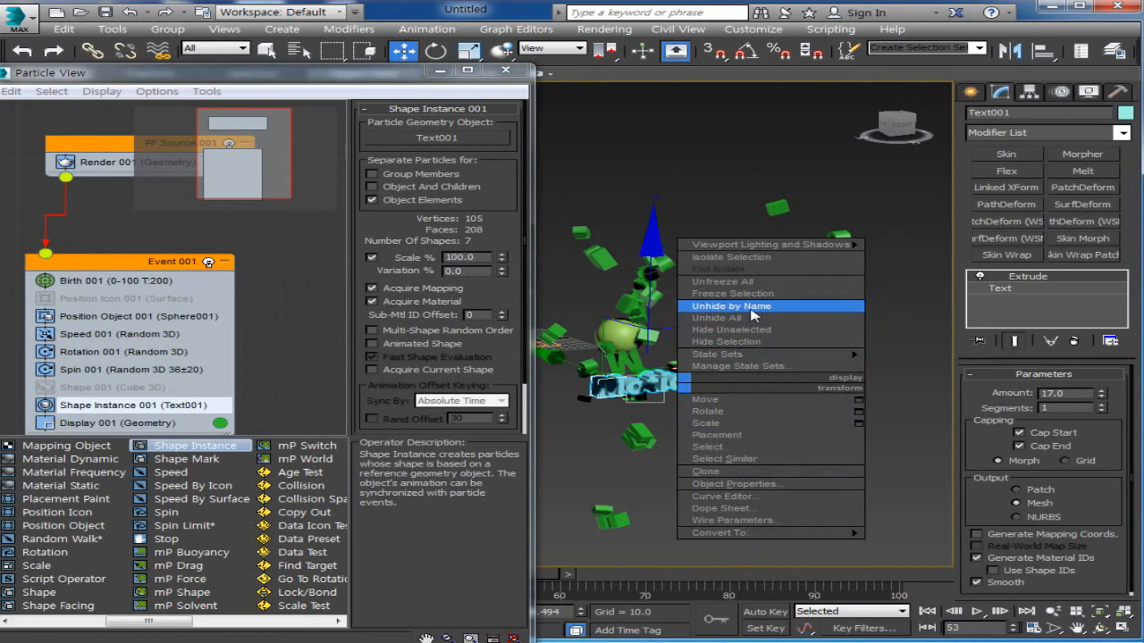
pyautogui.click(756, 342)
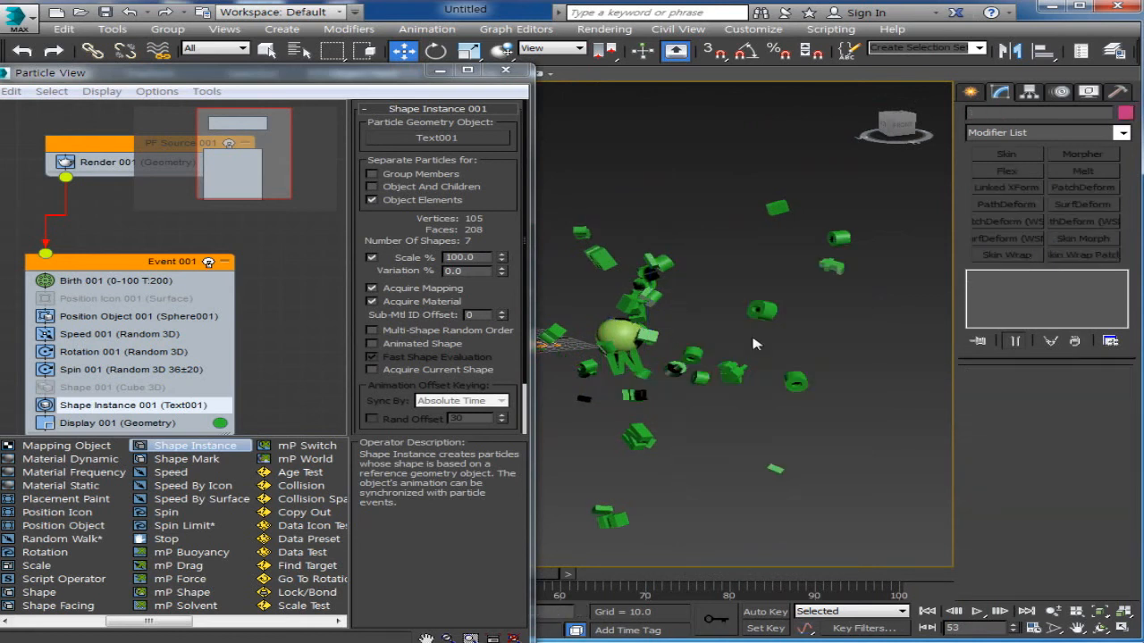
pyautogui.click(980, 611)
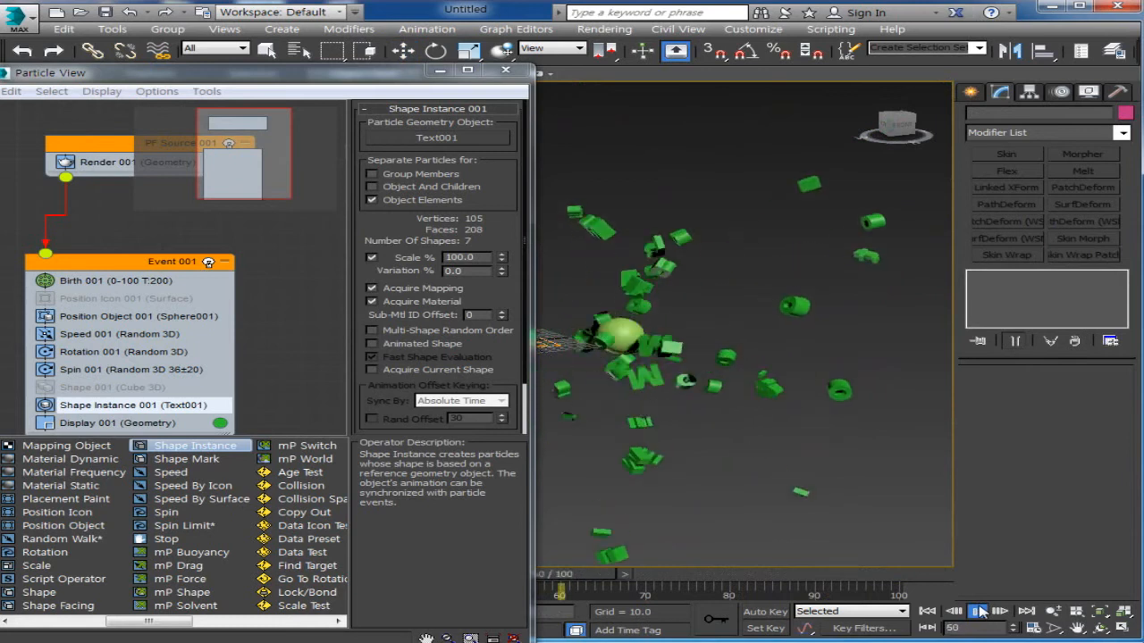
pyautogui.click(980, 611)
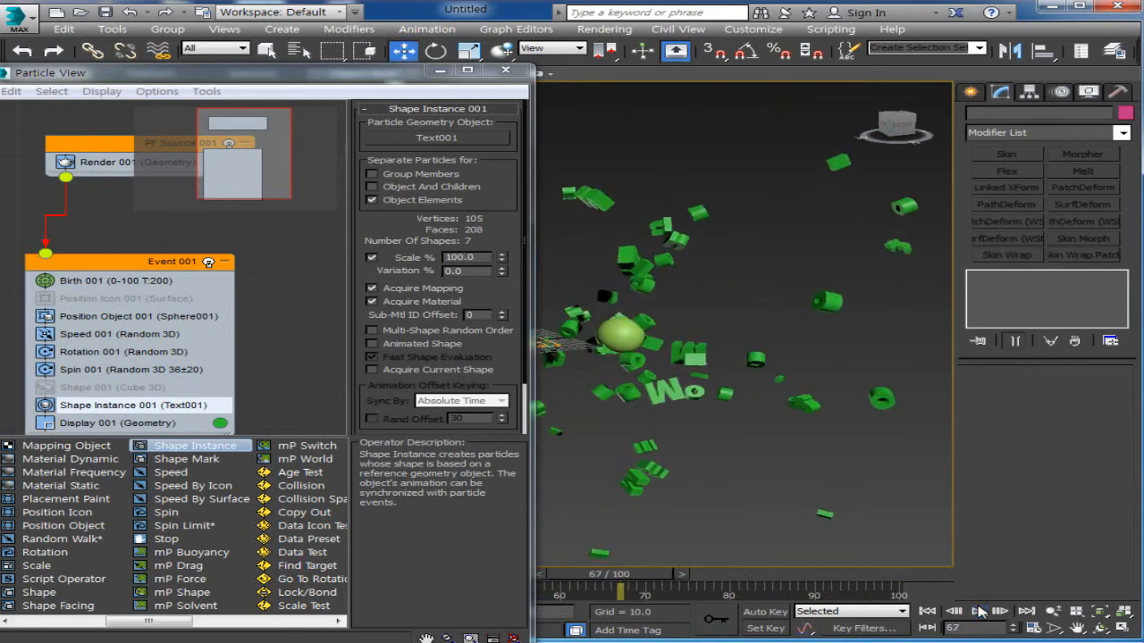
# Step: Add an Age Test at the end of Event 001, below Display 001, and show its parameters
pyautogui.moveTo(266, 351); pyautogui.dragTo(285, 270, button='middle')
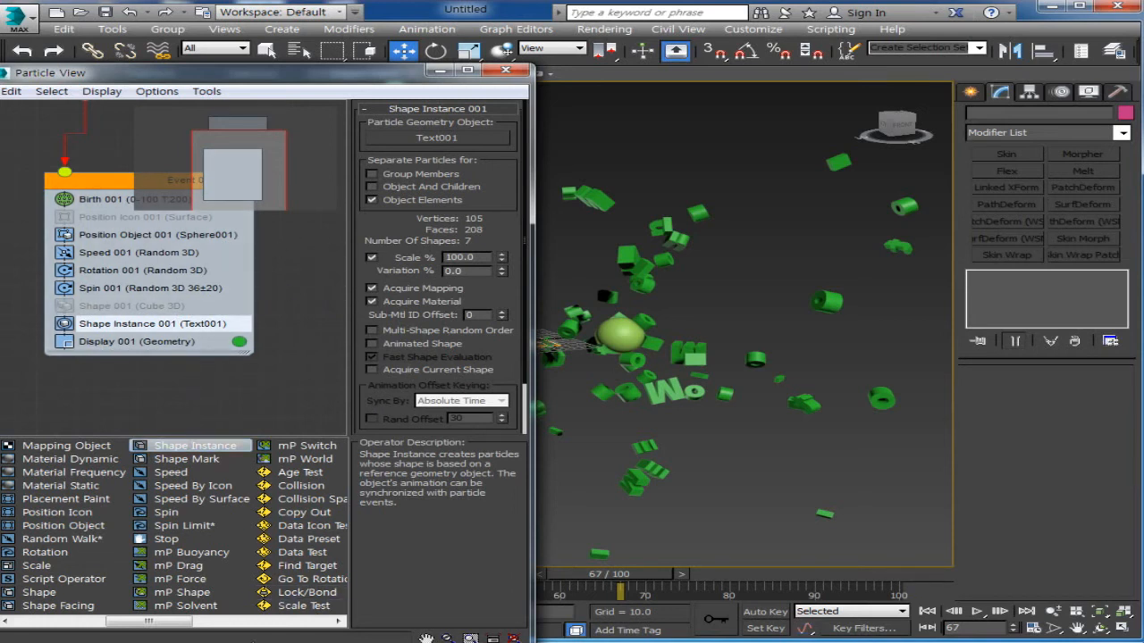
pyautogui.moveTo(185, 625); pyautogui.dragTo(231, 626)
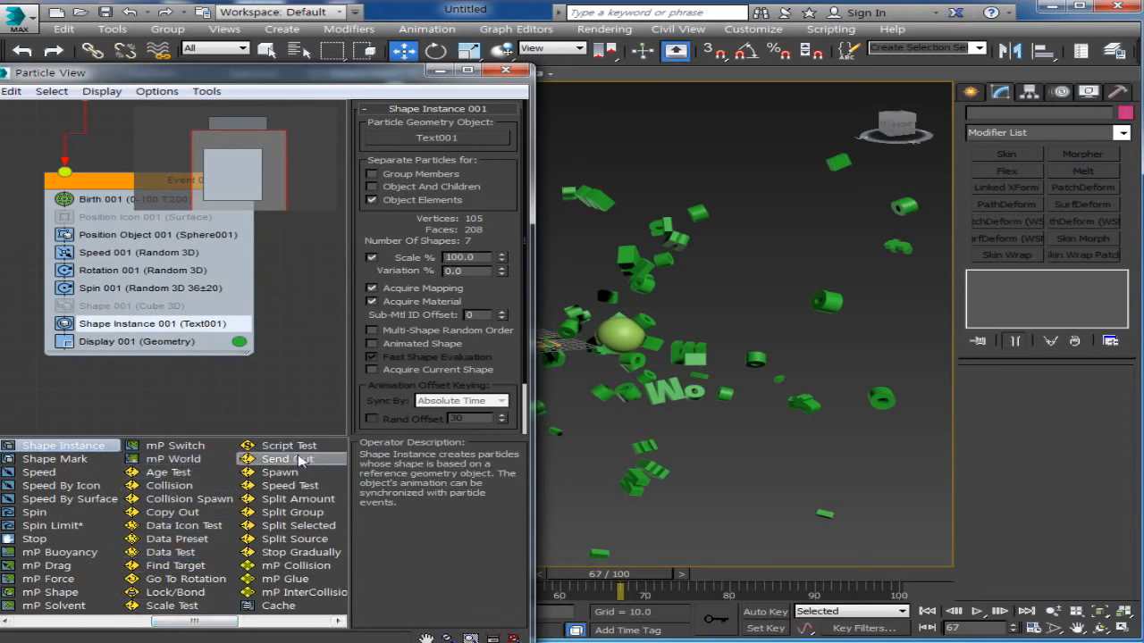
pyautogui.click(170, 485)
pyautogui.click(169, 472)
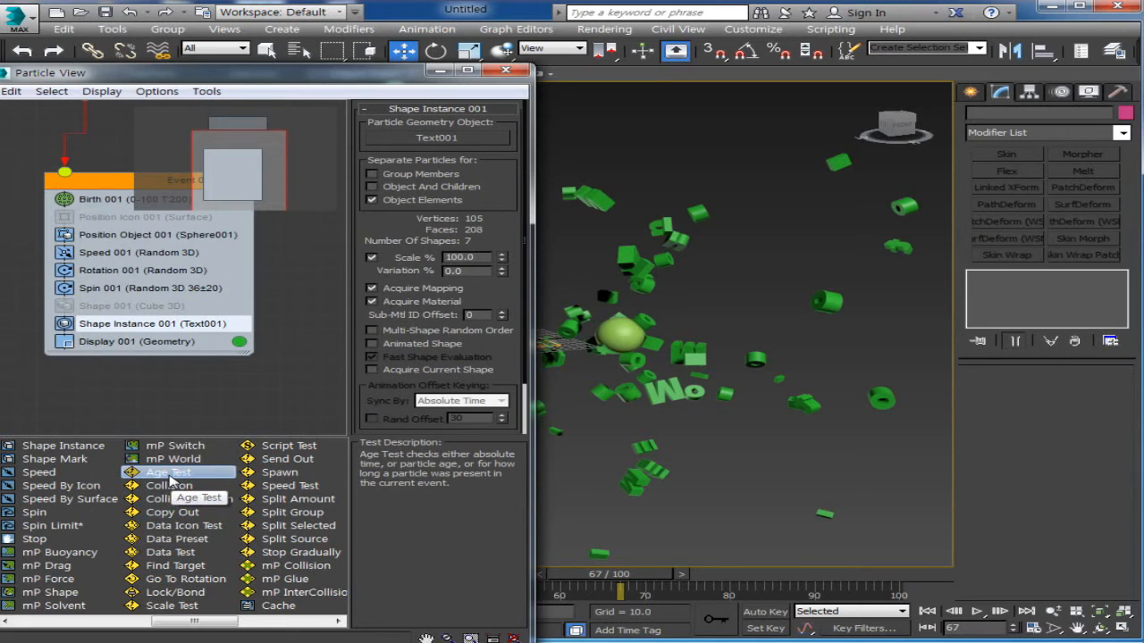
pyautogui.moveTo(170, 480); pyautogui.dragTo(168, 358)
pyautogui.click(167, 359)
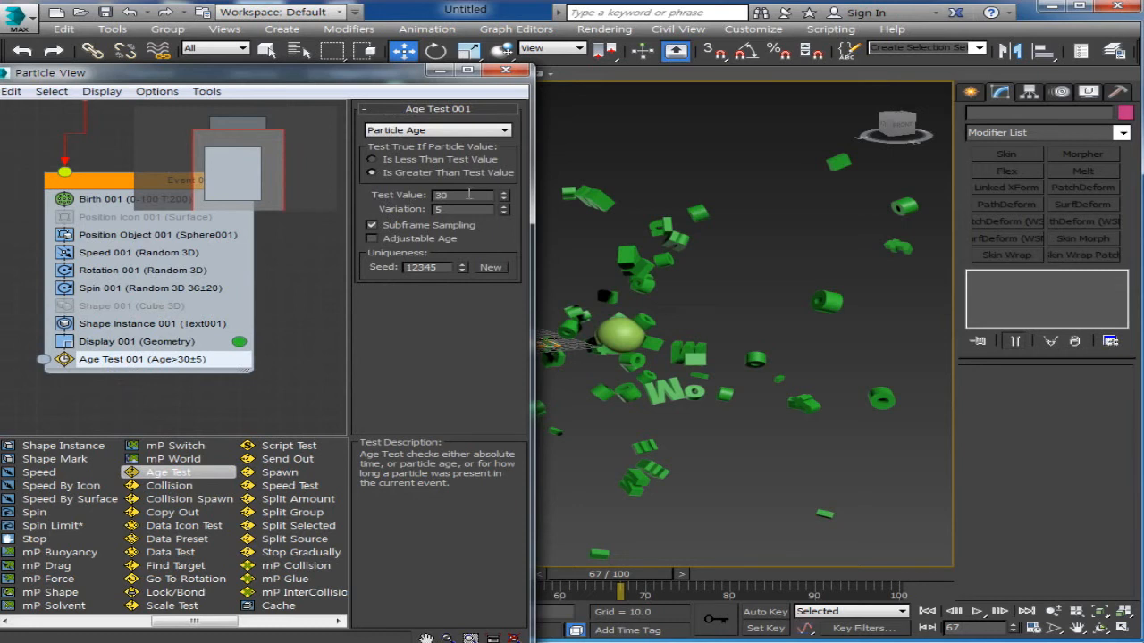
# Step: Set the Age Test's test value to 70 and scrub the timeline to frame 98 to examine the particles
pyautogui.moveTo(451, 211); pyautogui.dragTo(429, 211)
pyautogui.moveTo(451, 194); pyautogui.dragTo(437, 195)
pyautogui.moveTo(626, 575); pyautogui.dragTo(842, 599)
pyautogui.moveTo(723, 496); pyautogui.dragTo(725, 400, button='middle')
pyautogui.scroll(-3, 747, 425)
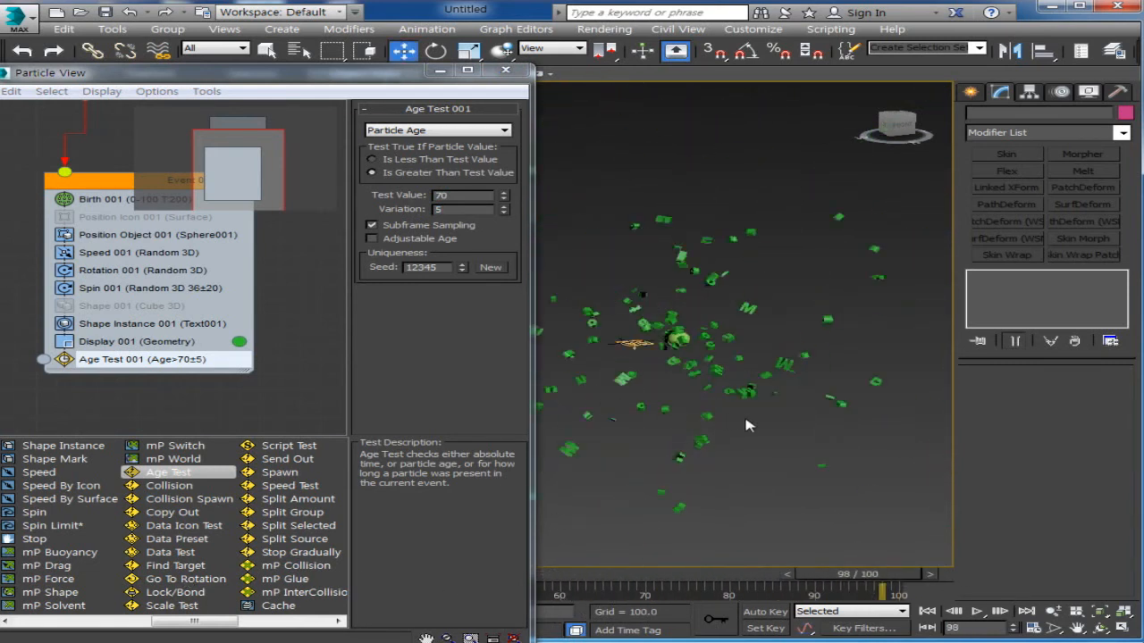
pyautogui.scroll(2, 810, 406)
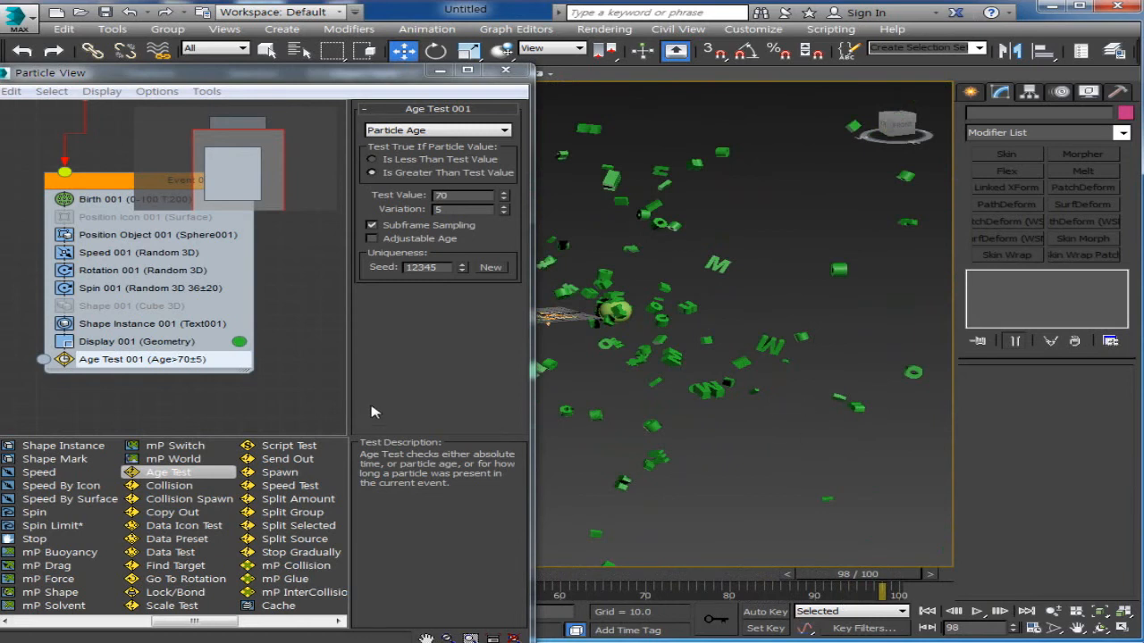
# Step: Create a new event containing a Delete operator in the empty space below Event 001
pyautogui.moveTo(311, 362); pyautogui.dragTo(308, 271, button='middle')
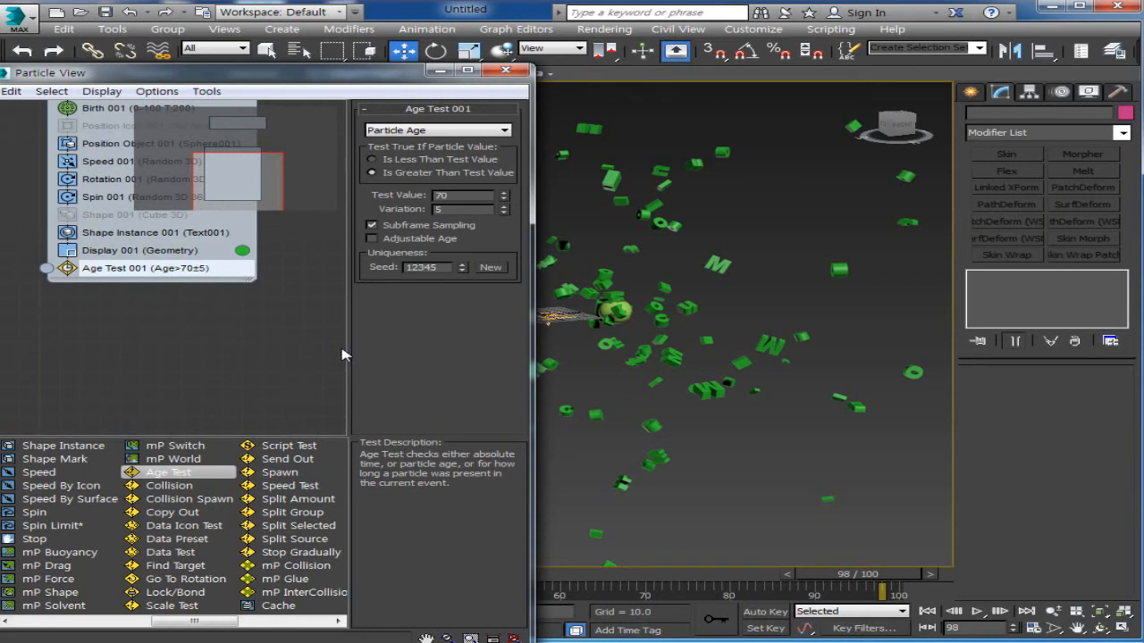
pyautogui.moveTo(302, 243); pyautogui.dragTo(254, 385, button='middle')
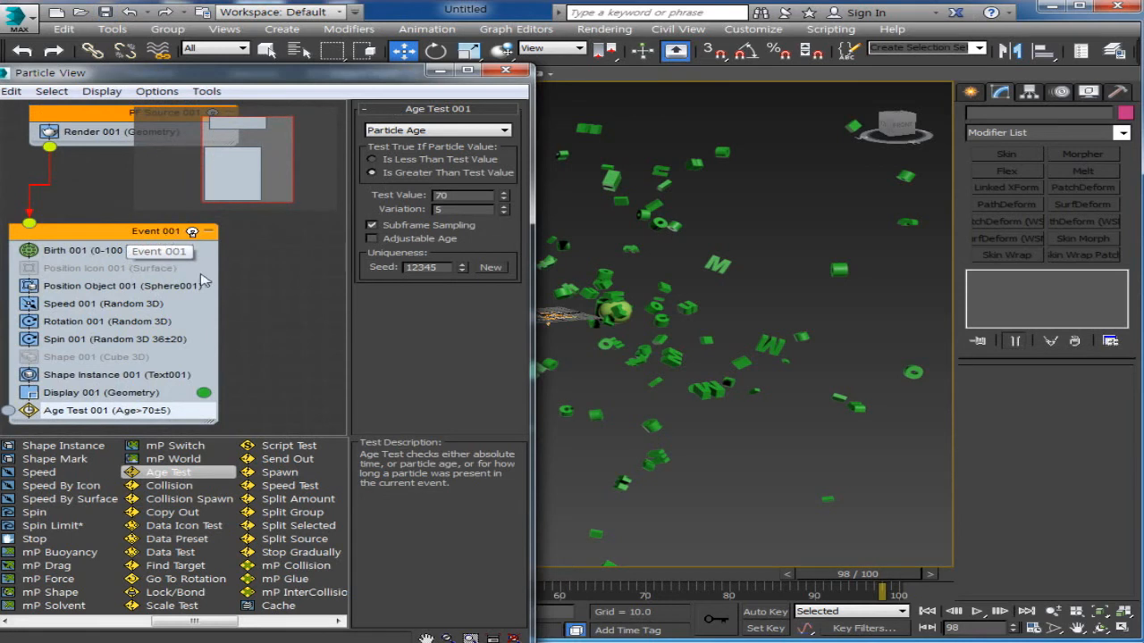
pyautogui.moveTo(253, 357); pyautogui.dragTo(269, 248, button='middle')
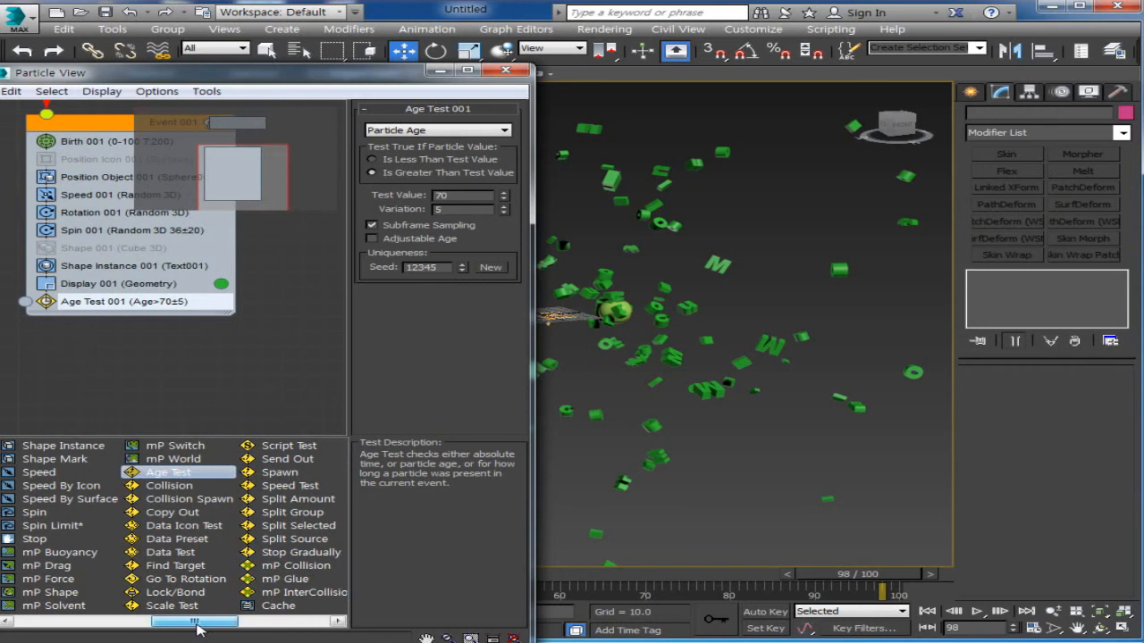
pyautogui.moveTo(198, 630); pyautogui.dragTo(45, 612)
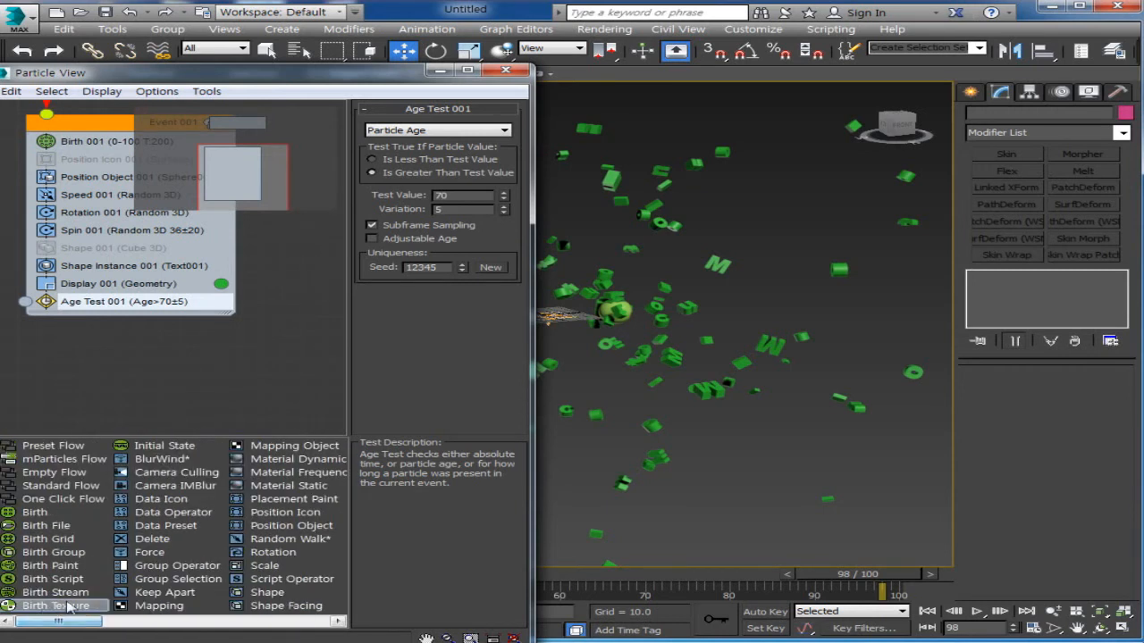
pyautogui.click(179, 542)
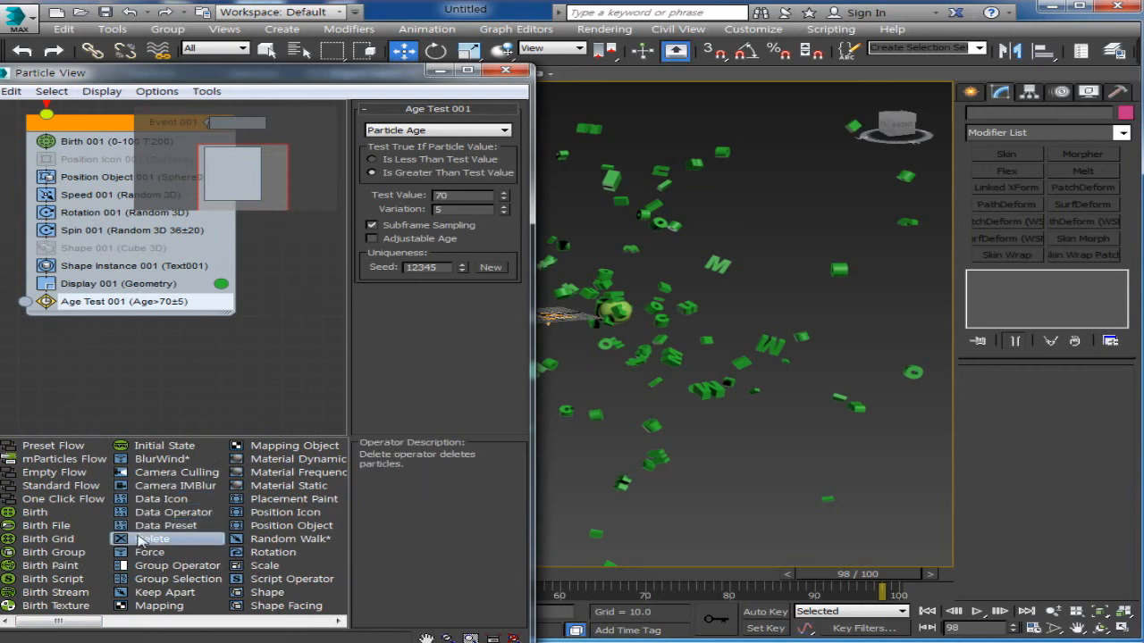
pyautogui.moveTo(143, 533); pyautogui.dragTo(69, 177)
pyautogui.moveTo(73, 221); pyautogui.dragTo(152, 501)
pyautogui.moveTo(154, 545); pyautogui.dragTo(143, 393)
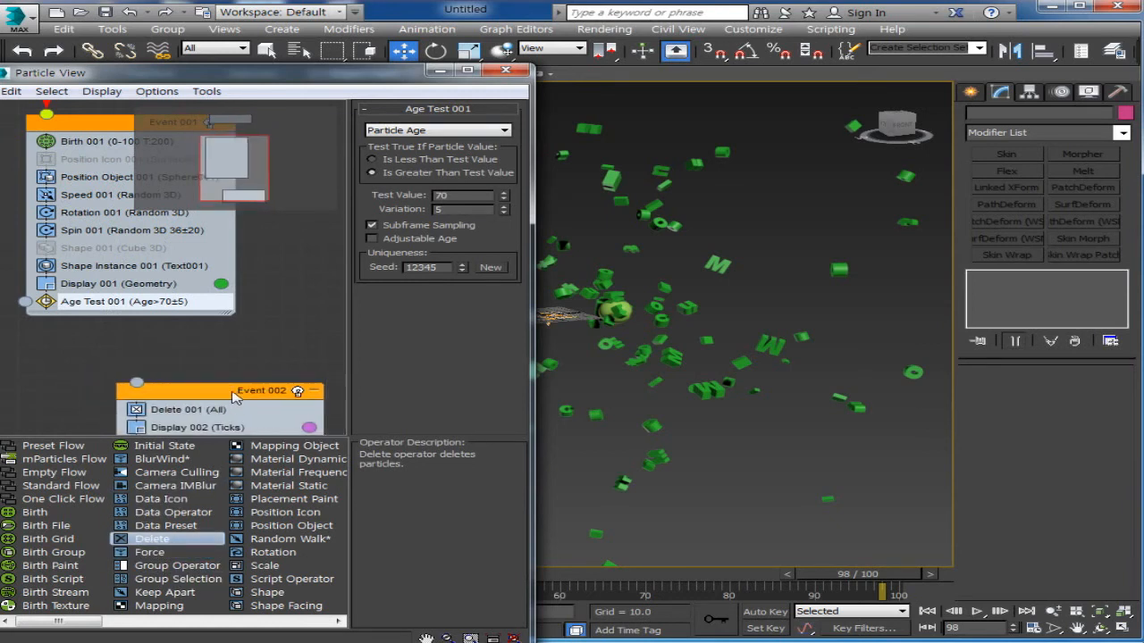
# Step: Reposition Event 002 so it lines up directly beneath Event 001
pyautogui.moveTo(233, 393); pyautogui.dragTo(162, 393)
pyautogui.moveTo(322, 393); pyautogui.dragTo(347, 334, button='middle')
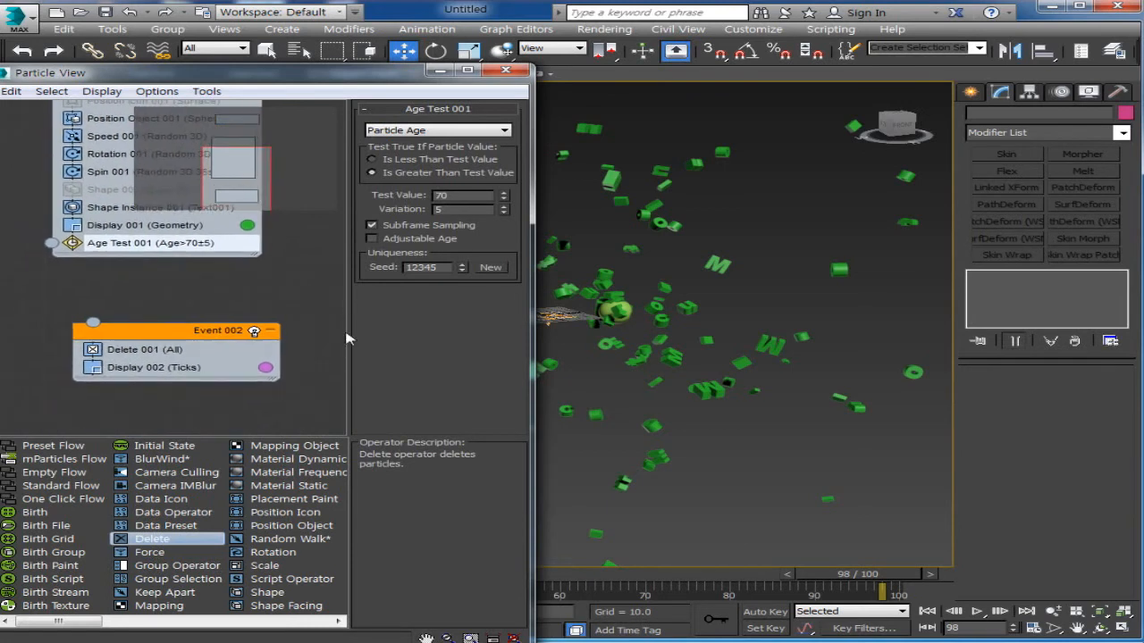
pyautogui.click(219, 333)
pyautogui.moveTo(237, 322); pyautogui.dragTo(227, 375, button='middle')
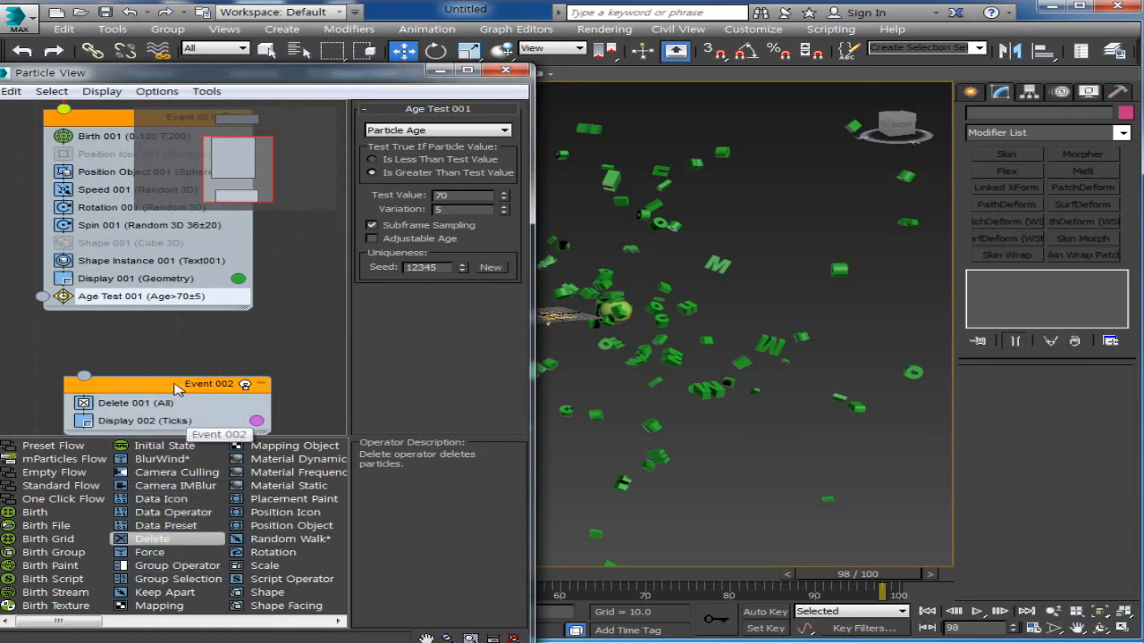
pyautogui.moveTo(176, 386); pyautogui.dragTo(156, 372)
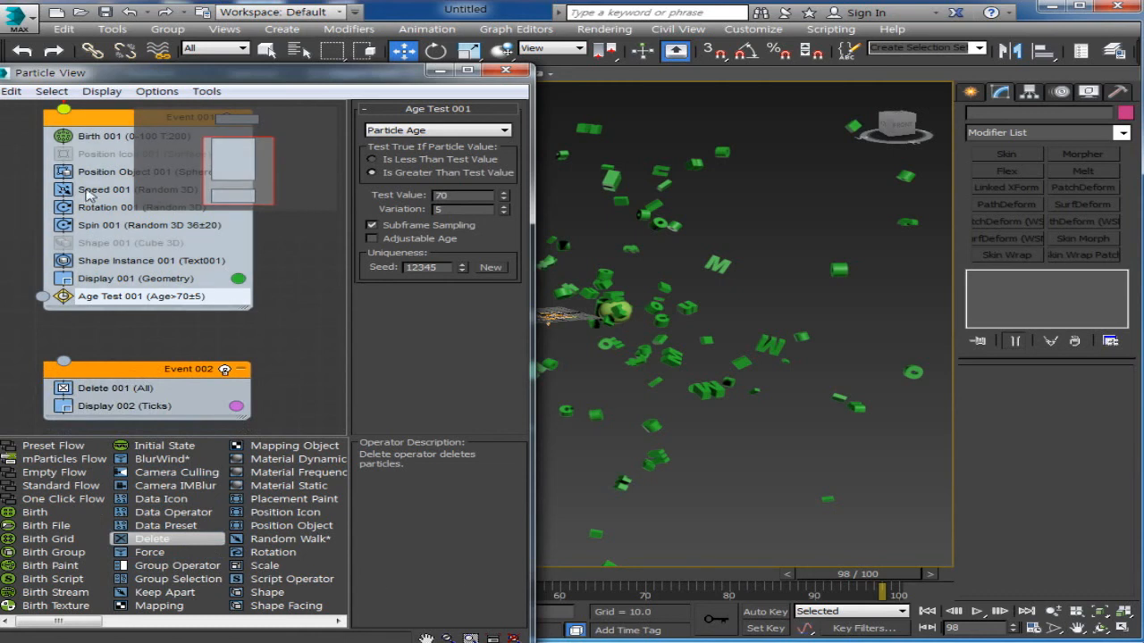
# Step: Review the parameters of the Birth, Position Object, Speed, Rotation, Spin, Shape Instance and Display operators in Event 001
pyautogui.click(100, 137)
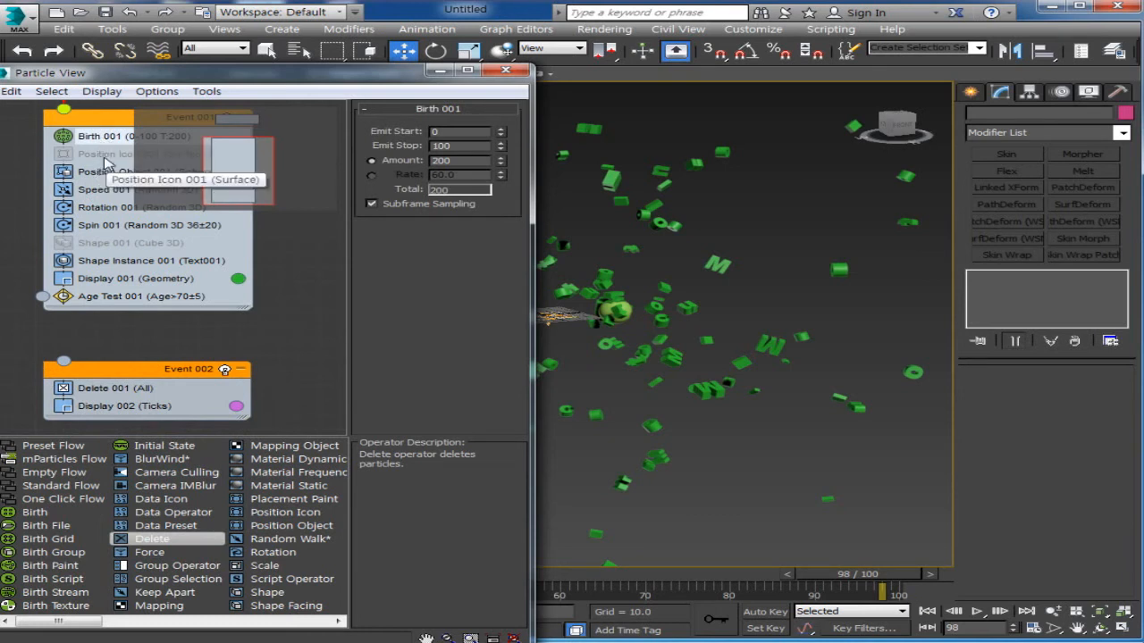
pyautogui.click(100, 179)
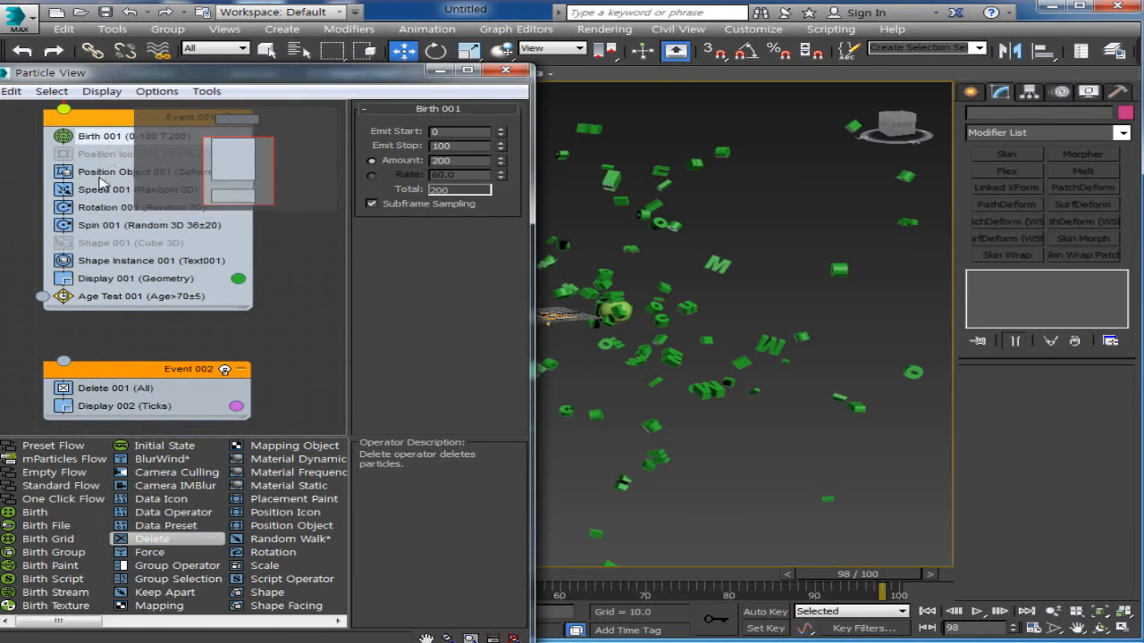
pyautogui.moveTo(213, 266); pyautogui.dragTo(179, 289, button='middle')
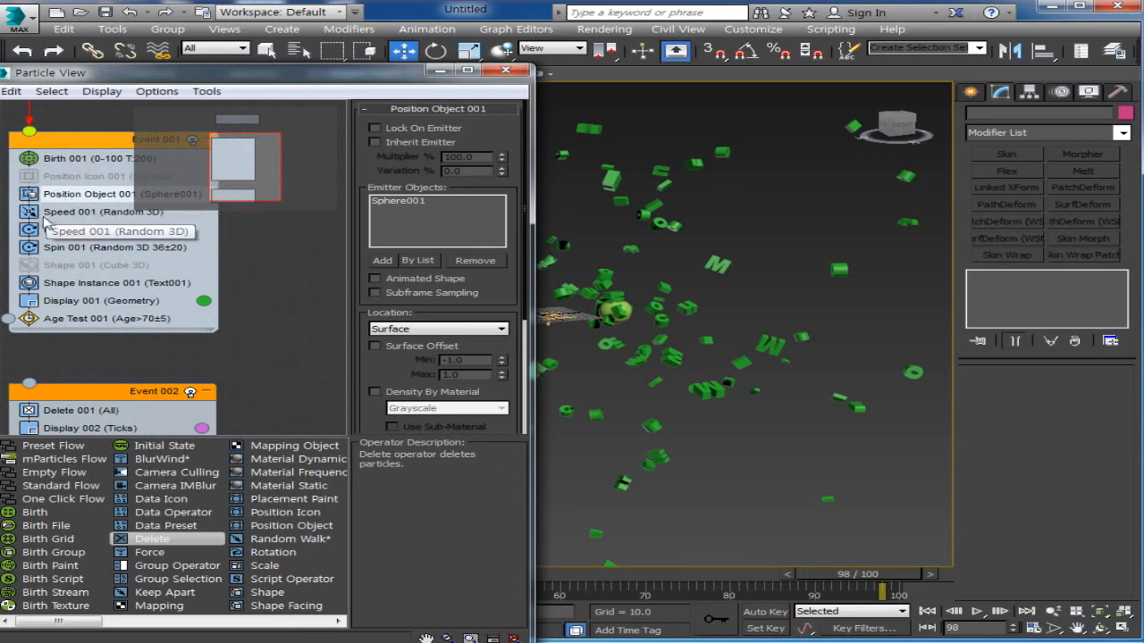
pyautogui.click(74, 215)
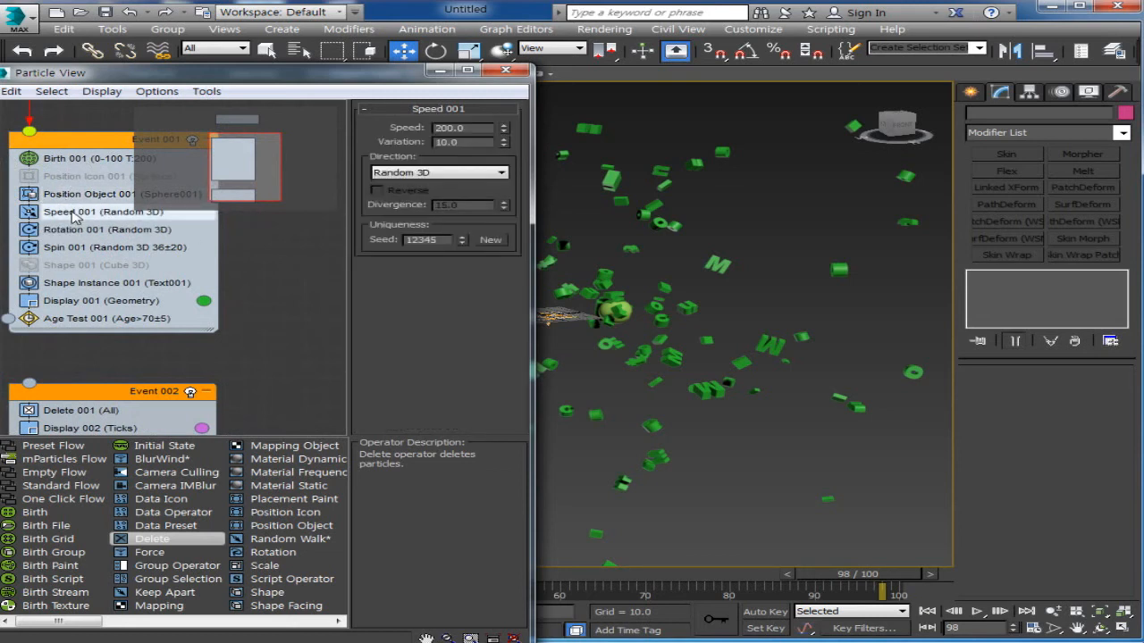
pyautogui.click(71, 232)
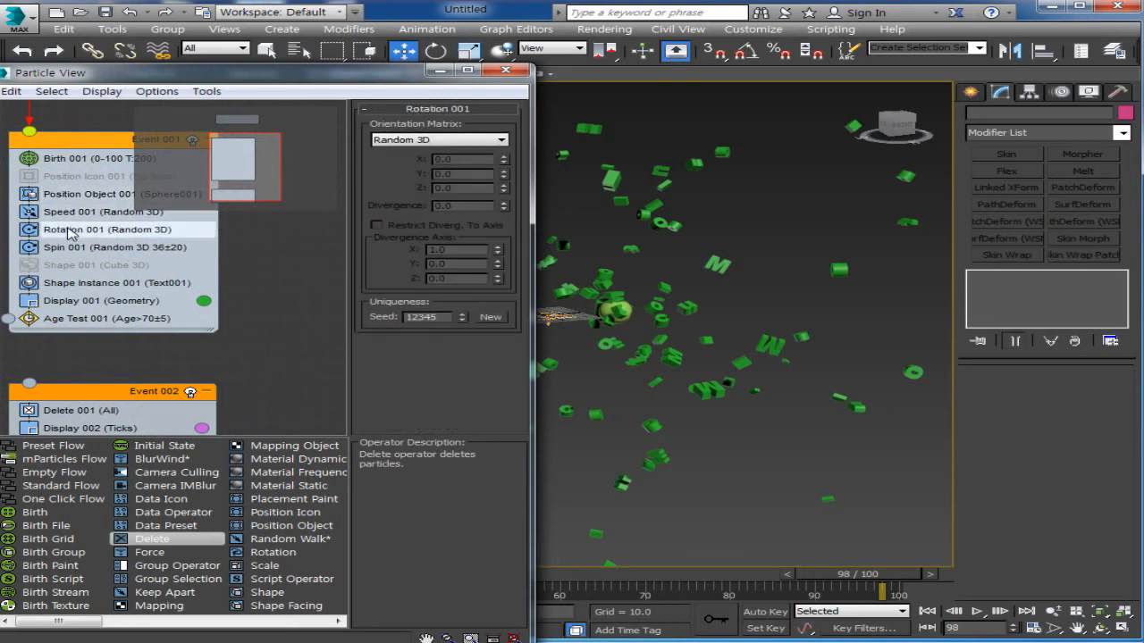
pyautogui.click(67, 254)
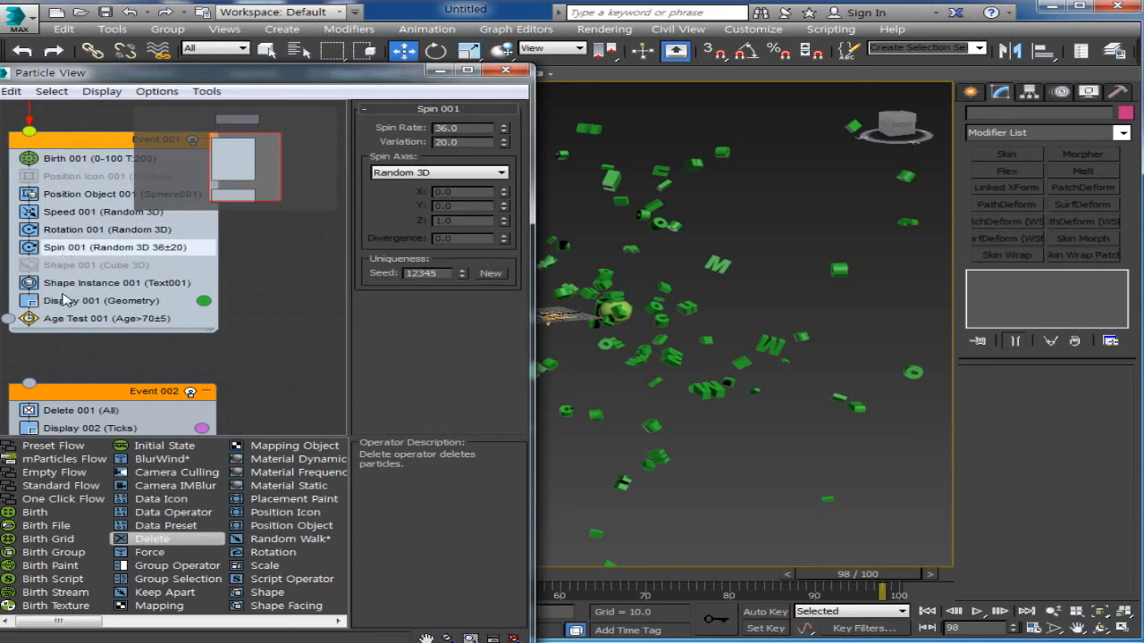
pyautogui.click(68, 285)
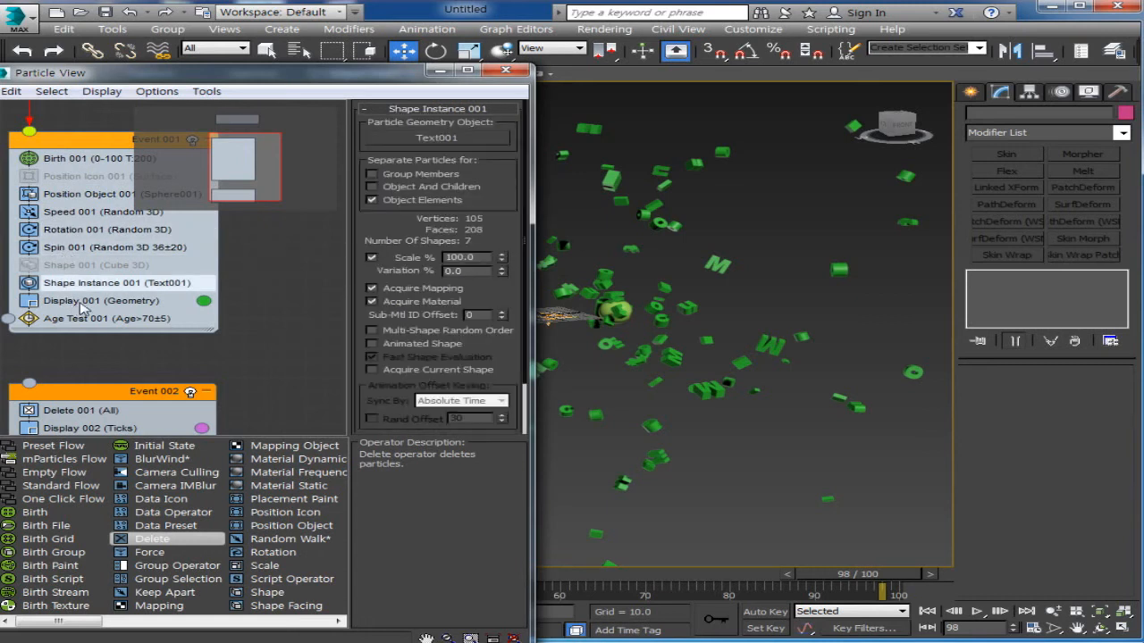
pyautogui.click(82, 306)
# Step: Shift Event 002 slightly away from Event 001 and review the Delete 001 and Age Test 001 parameters
pyautogui.moveTo(271, 370); pyautogui.dragTo(311, 318, button='middle')
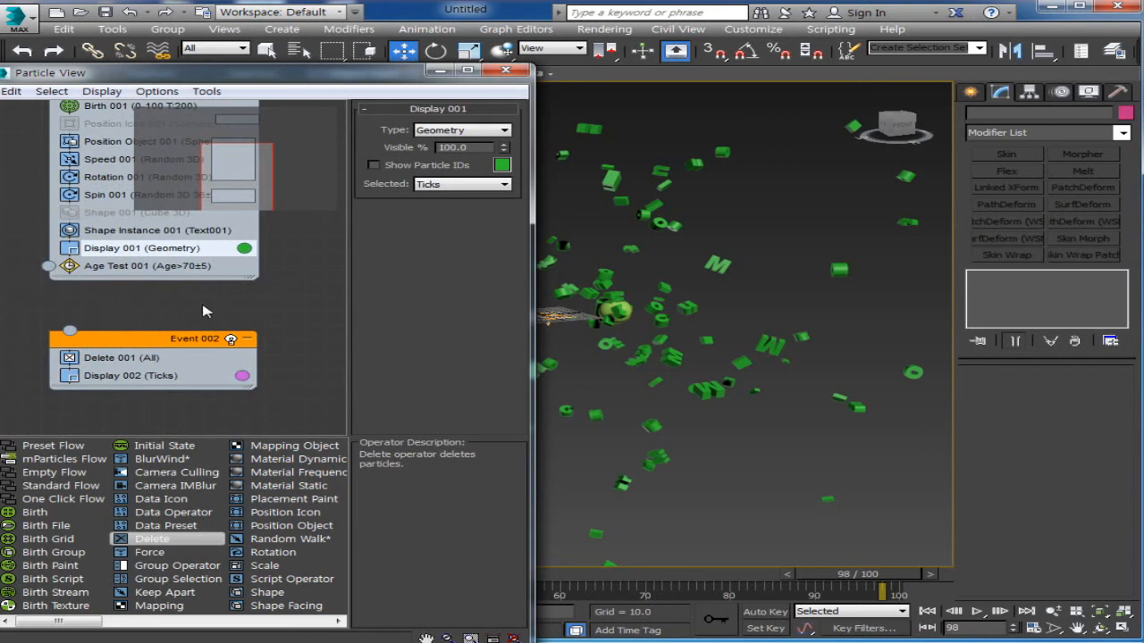
pyautogui.moveTo(146, 344); pyautogui.dragTo(125, 359)
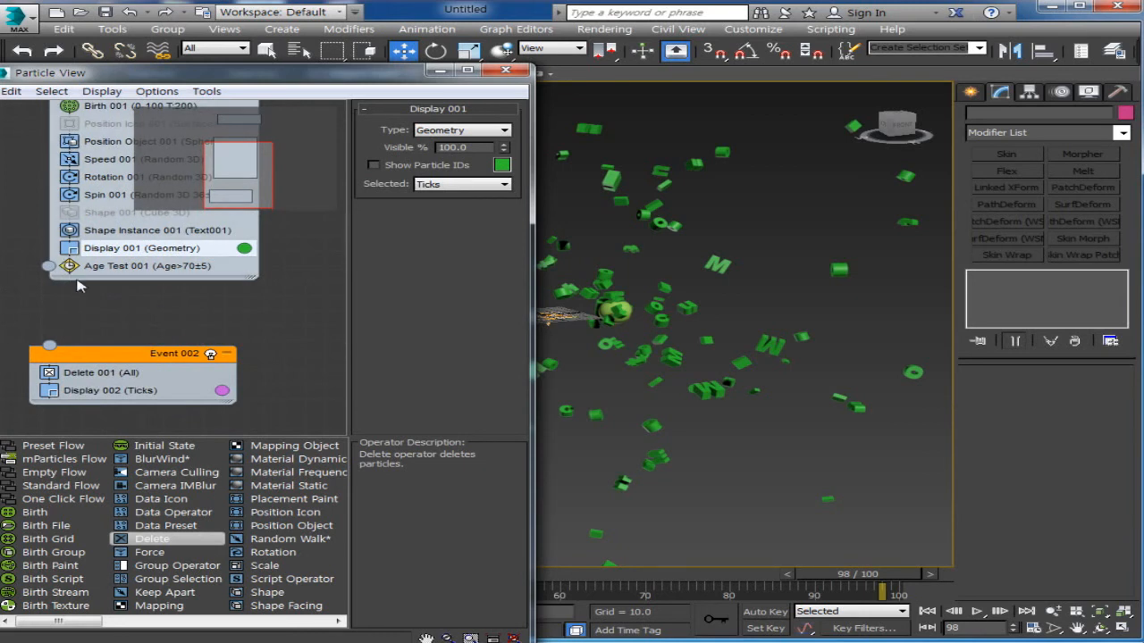
pyautogui.moveTo(219, 354); pyautogui.dragTo(286, 363, button='middle')
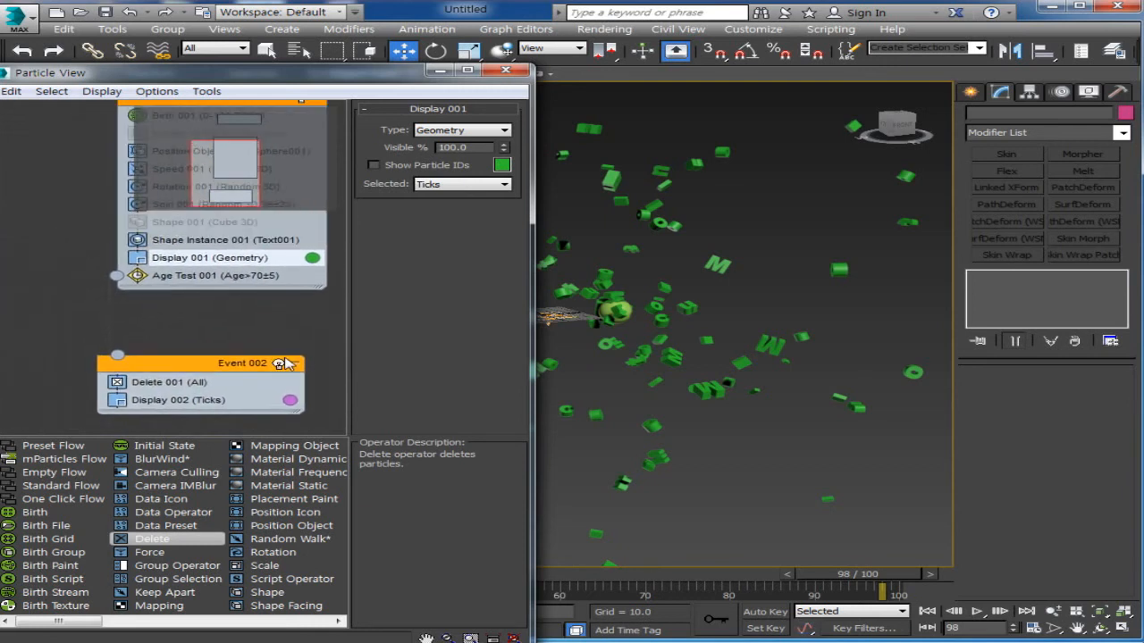
pyautogui.click(166, 384)
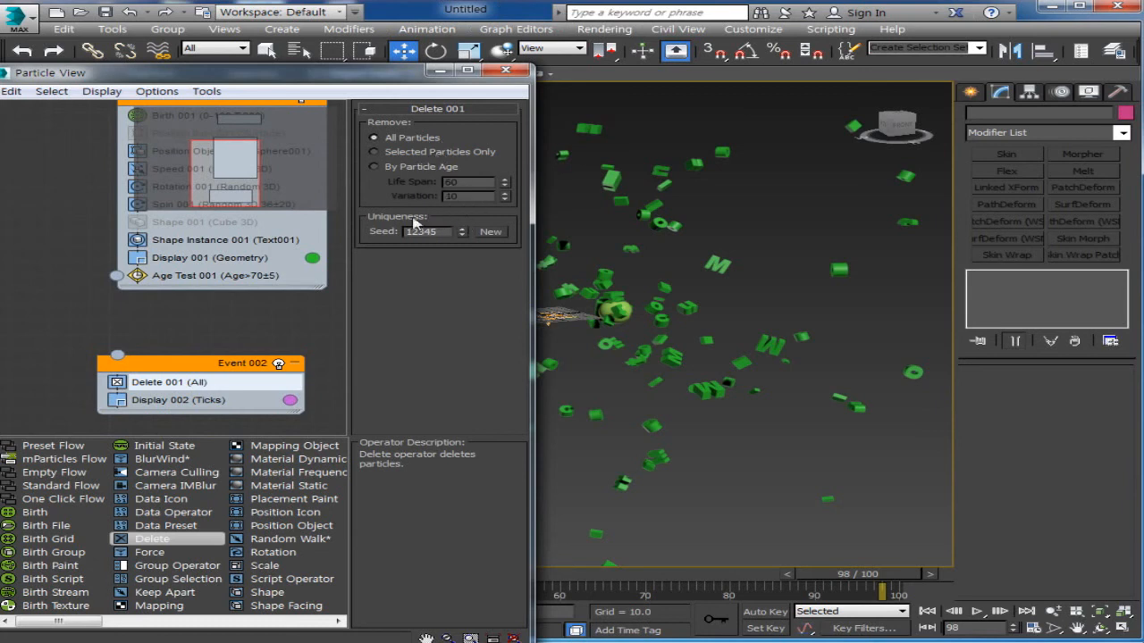
pyautogui.click(189, 277)
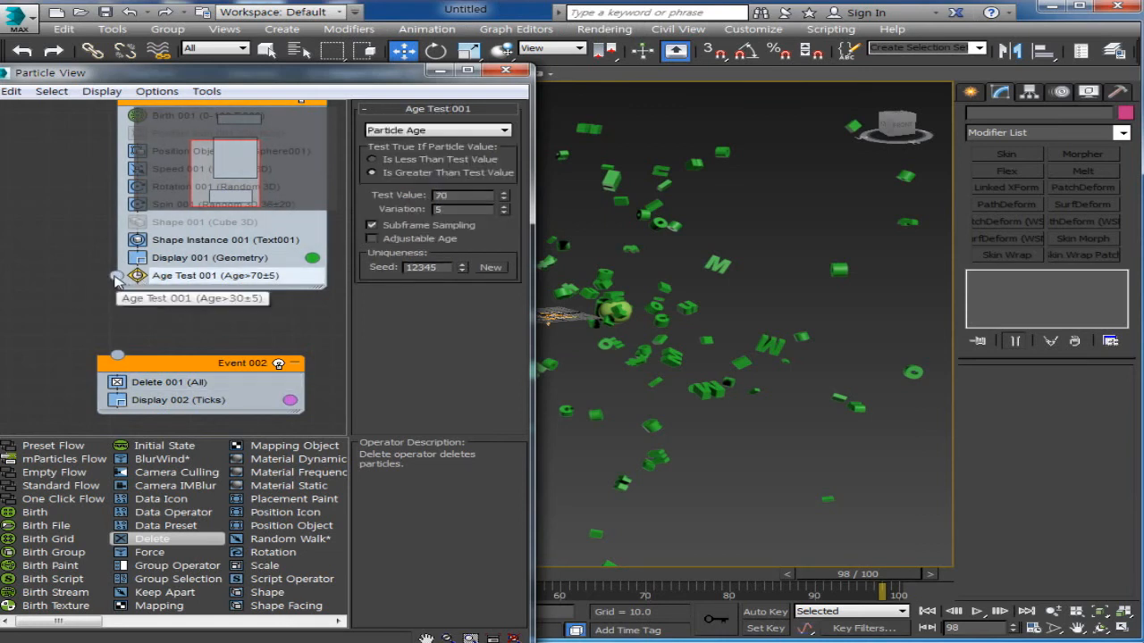
# Step: Wire the Age Test 001 output to the input of Event 002 and place Event 002 slightly closer beneath Event 001
pyautogui.moveTo(116, 279); pyautogui.dragTo(116, 279)
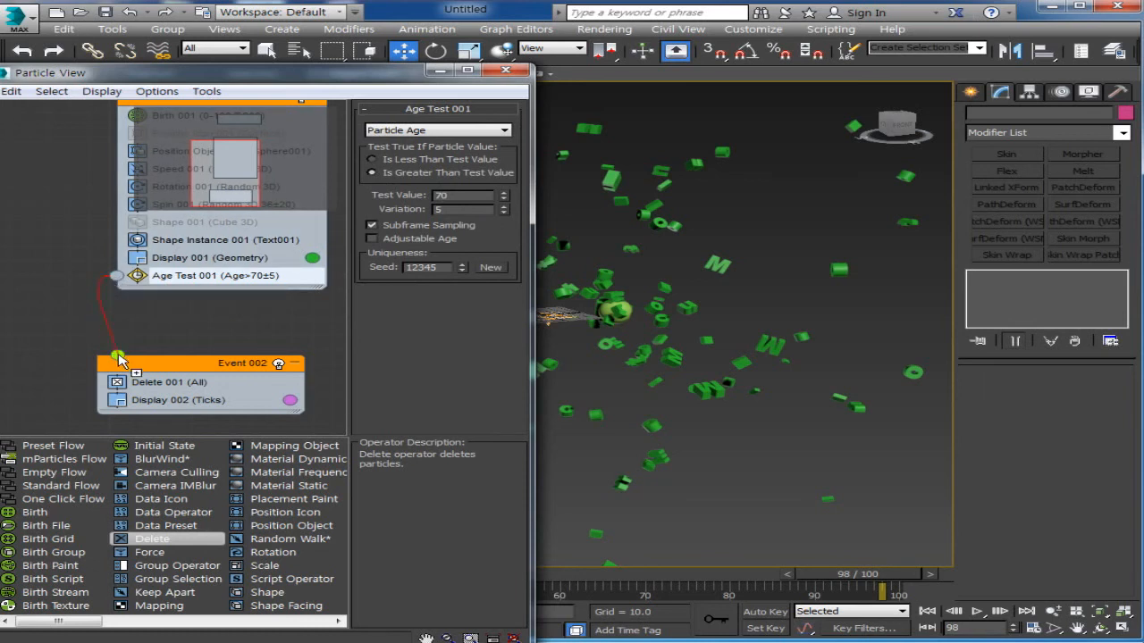
pyautogui.moveTo(120, 358); pyautogui.dragTo(114, 334)
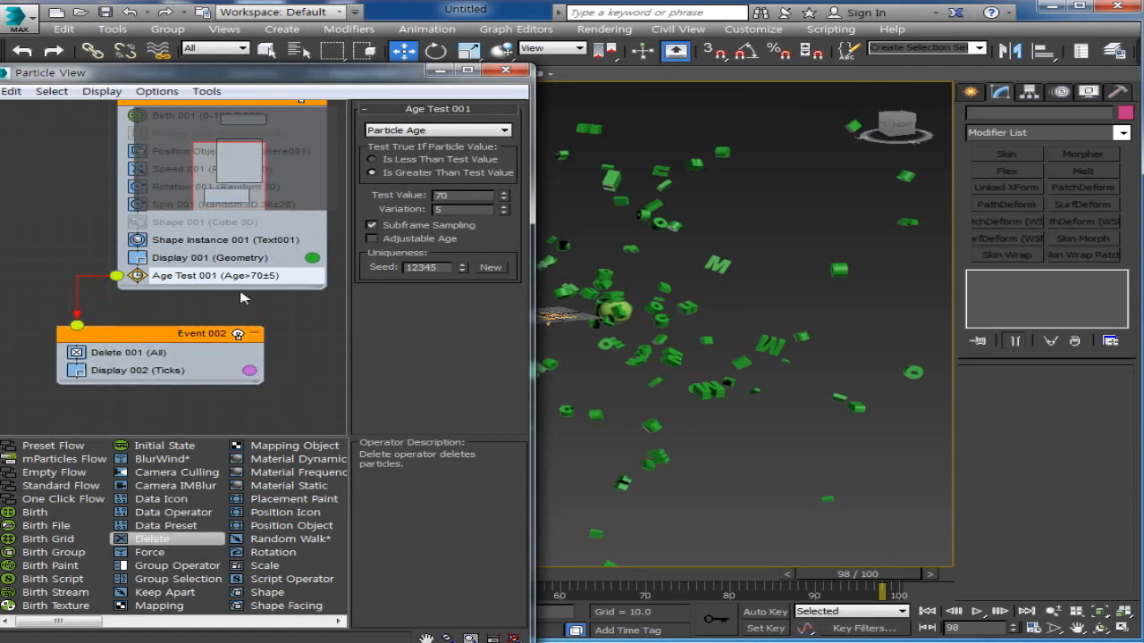
# Step: Review the Age Test 001 and Delete 001 parameters and scrub the timeline to frame 92 to inspect the remaining particles
pyautogui.click(196, 277)
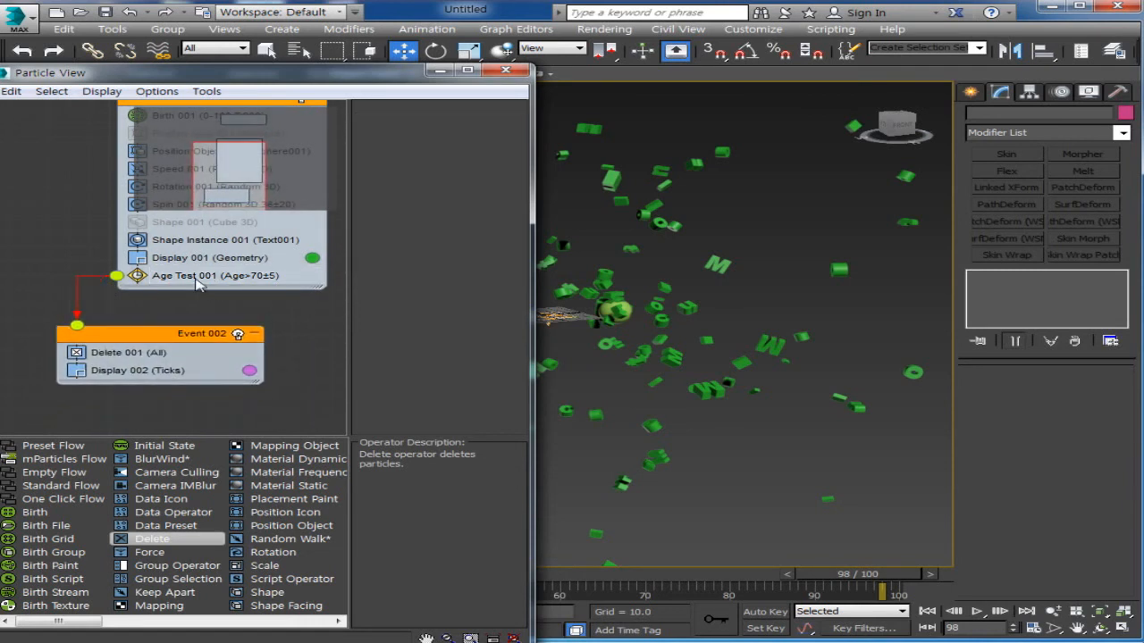
pyautogui.click(200, 278)
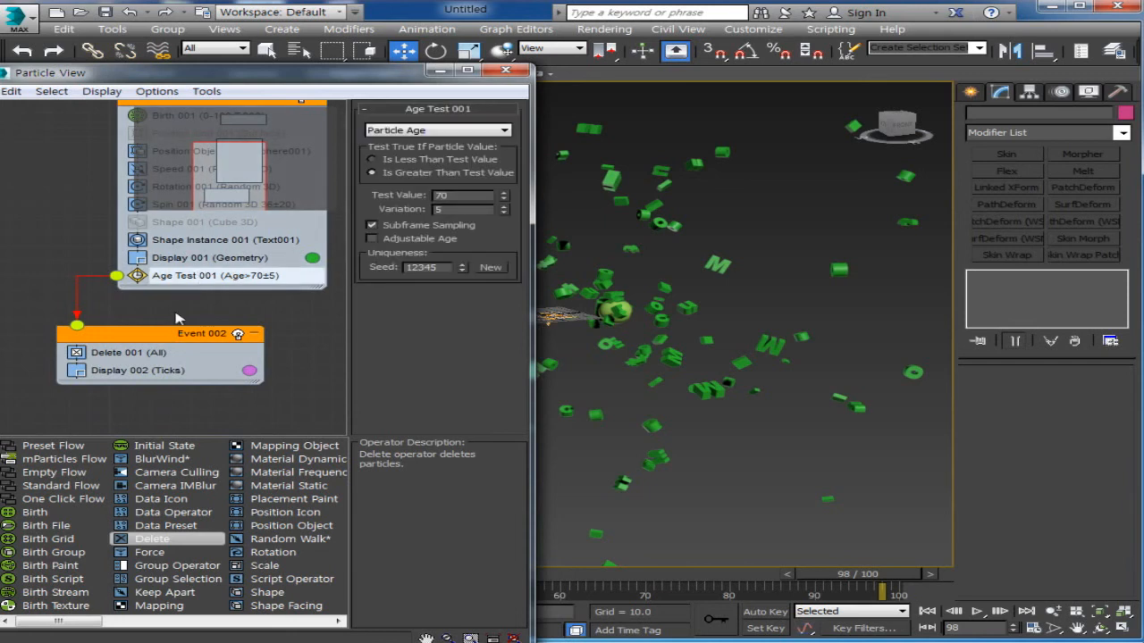
pyautogui.click(144, 359)
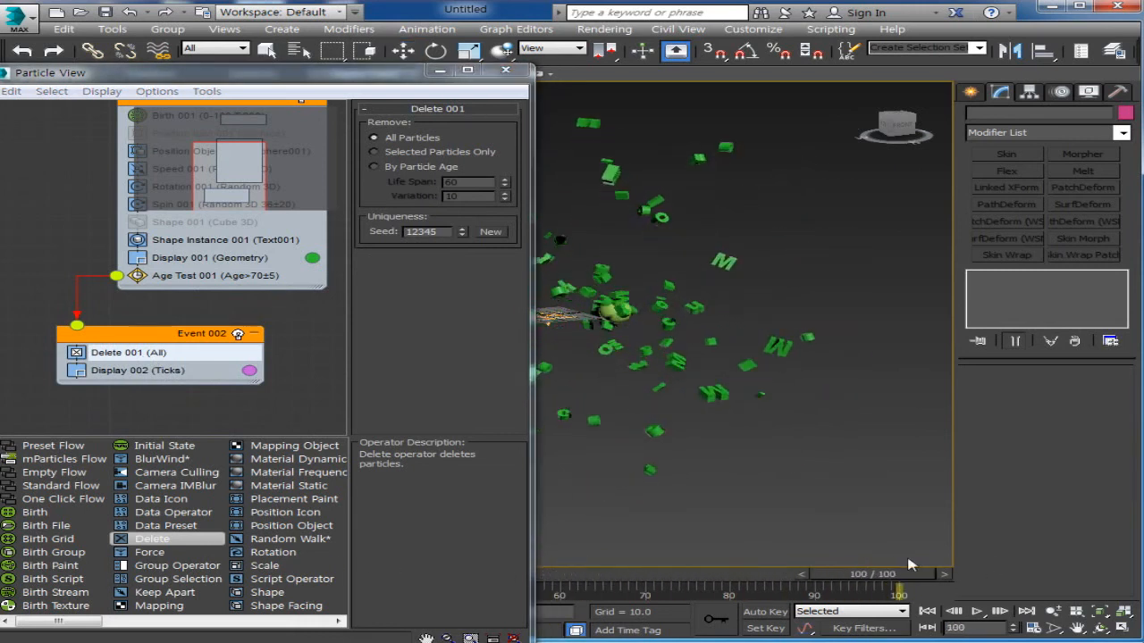
pyautogui.moveTo(831, 561); pyautogui.dragTo(831, 589)
pyautogui.press('w')
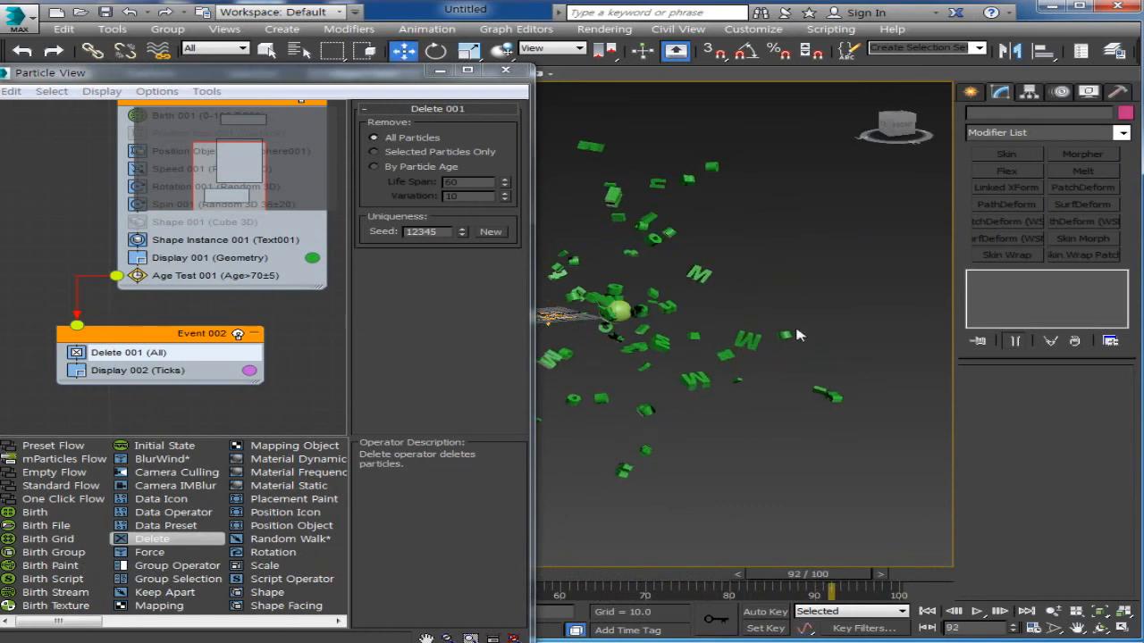
pyautogui.click(785, 335)
pyautogui.click(797, 341)
# Step: Set the Age Test 001 test value to 60 and its variation to 10, and play the animation
pyautogui.click(181, 279)
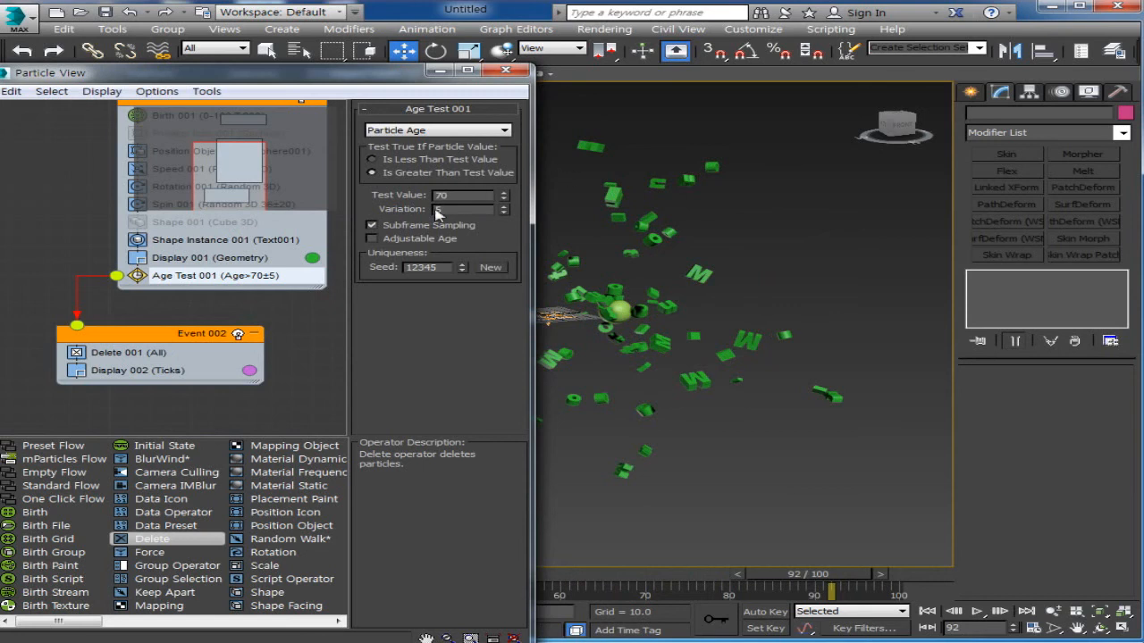
pyautogui.doubleClick(459, 195)
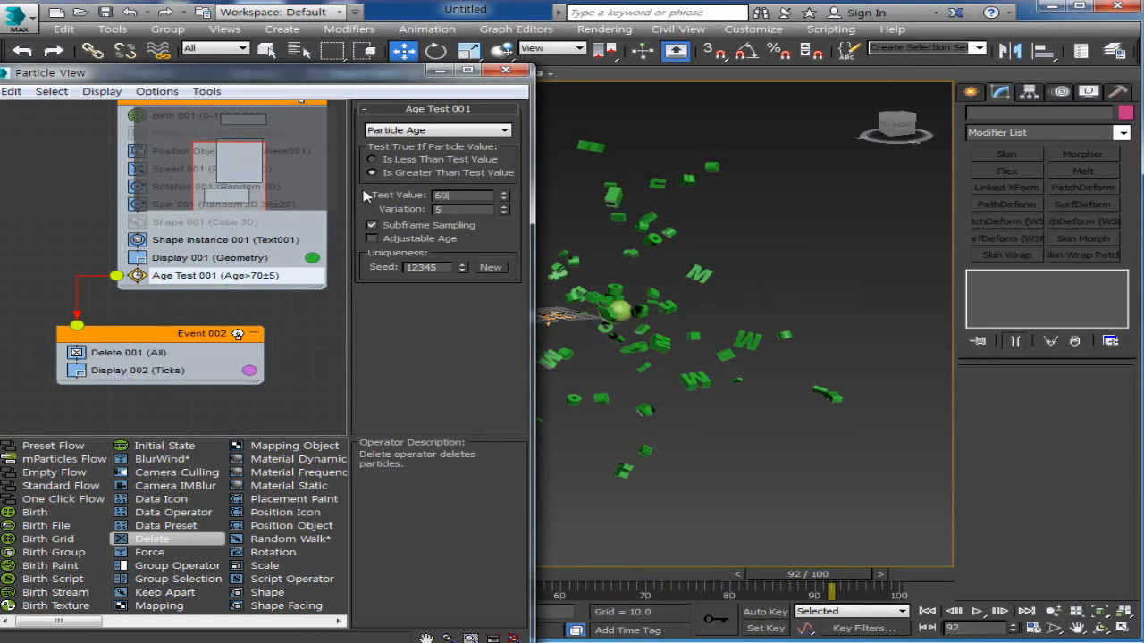
pyautogui.click(451, 208)
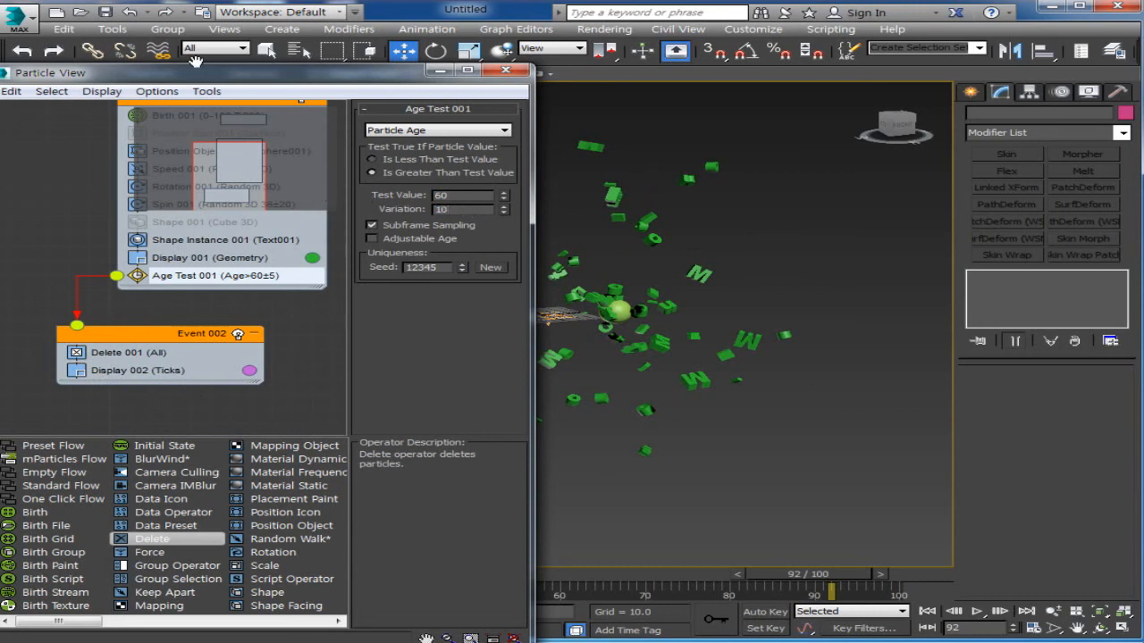
pyautogui.write('10')
pyautogui.click(977, 611)
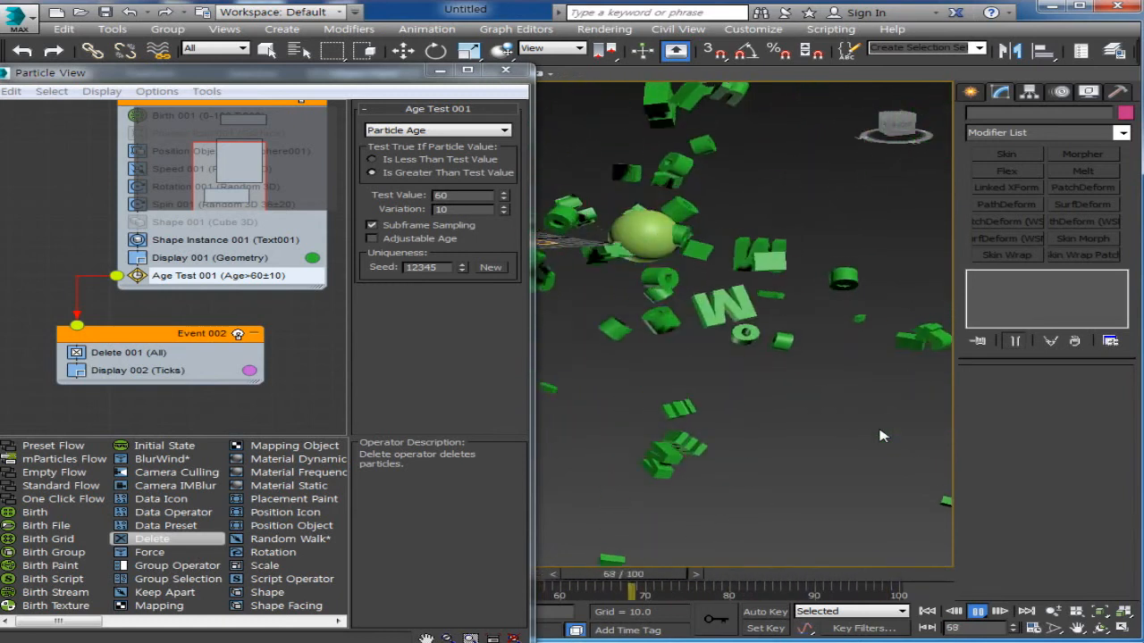
# Step: Widen the Particle View window, fit the whole particle flow in its canvas and move the window fully on screen
pyautogui.moveTo(536, 367); pyautogui.dragTo(758, 364)
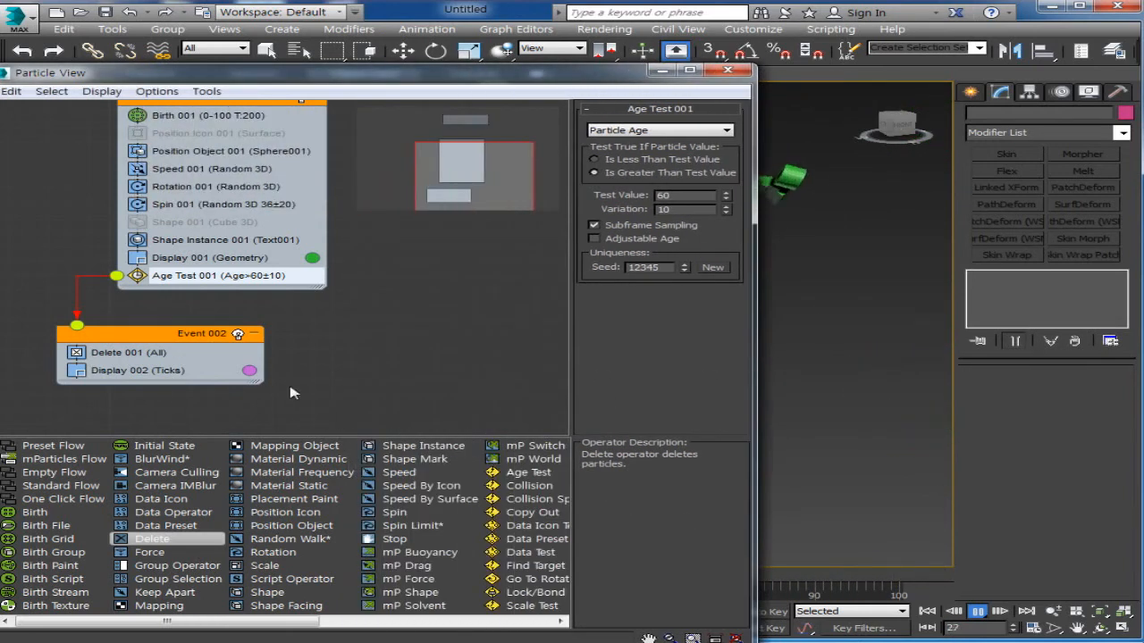
pyautogui.moveTo(290, 390); pyautogui.dragTo(183, 458, button='middle')
pyautogui.scroll(-1, 365, 352)
pyautogui.scroll(-1, 384, 364)
pyautogui.moveTo(430, 420); pyautogui.dragTo(397, 424, button='middle')
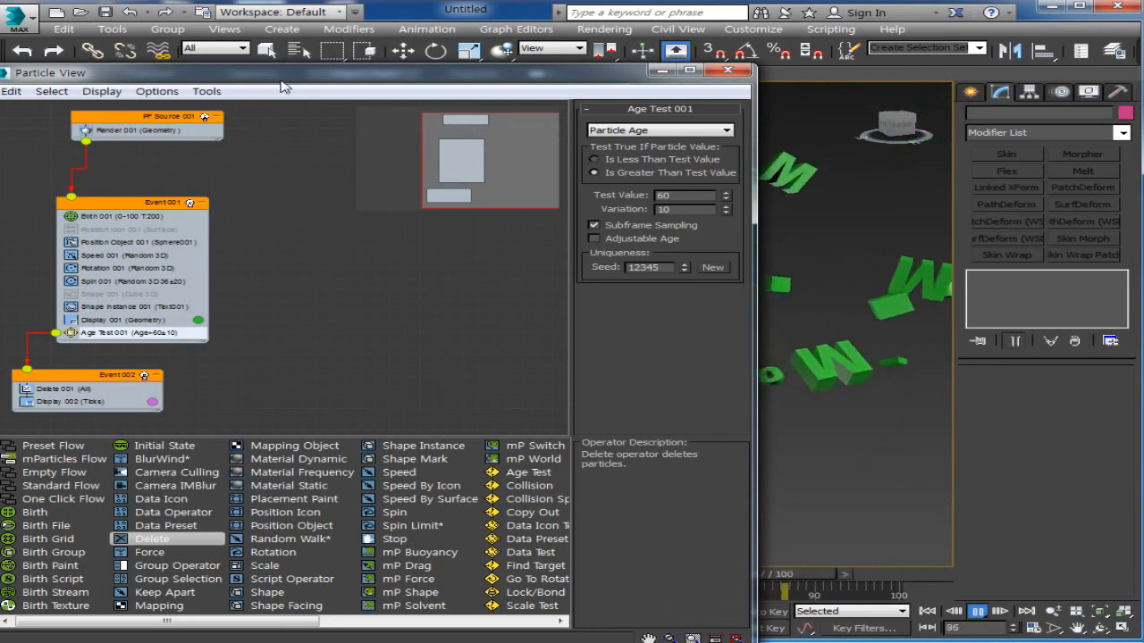
pyautogui.moveTo(281, 81); pyautogui.dragTo(530, 99)
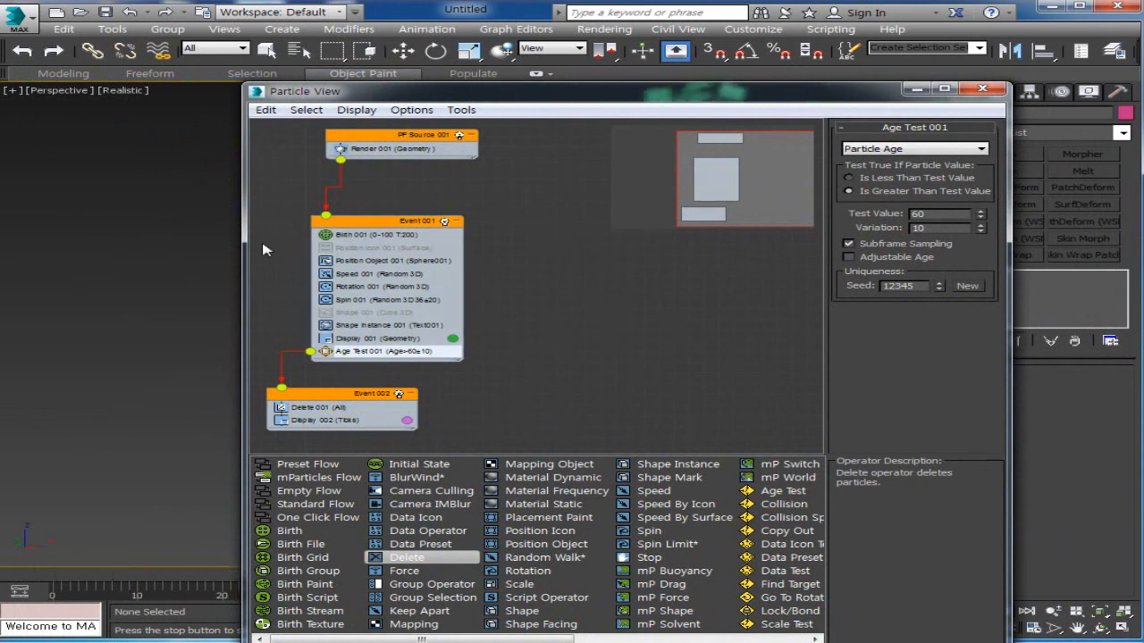
# Step: Align Event 001 and Event 002 in a vertical column beneath PF Source 001
pyautogui.moveTo(399, 225); pyautogui.dragTo(399, 215)
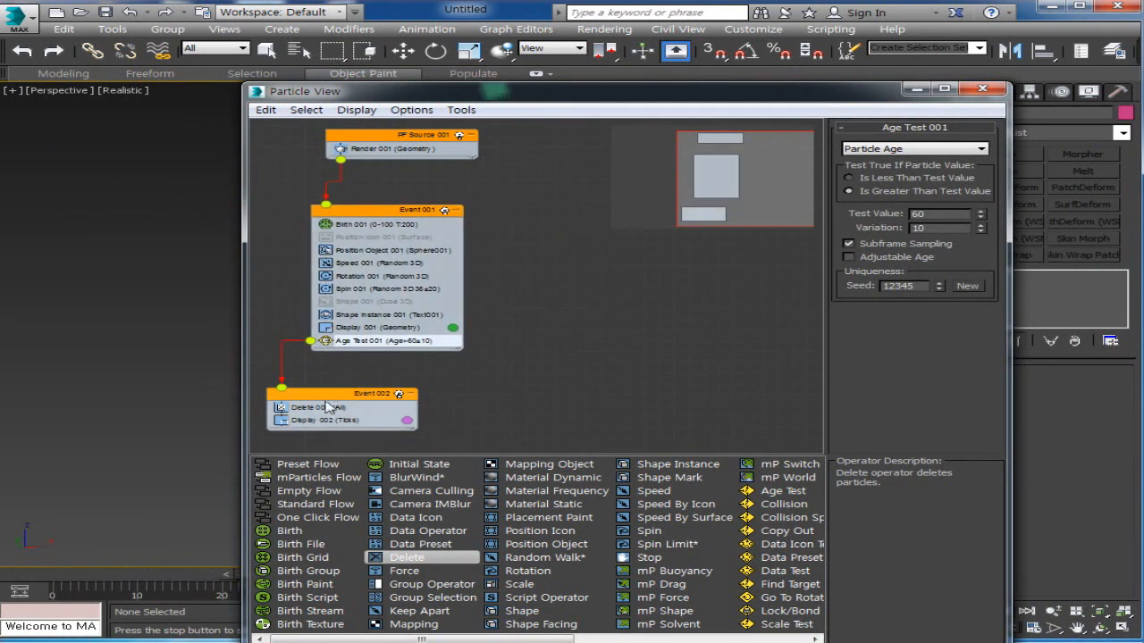
pyautogui.moveTo(333, 397); pyautogui.dragTo(407, 387)
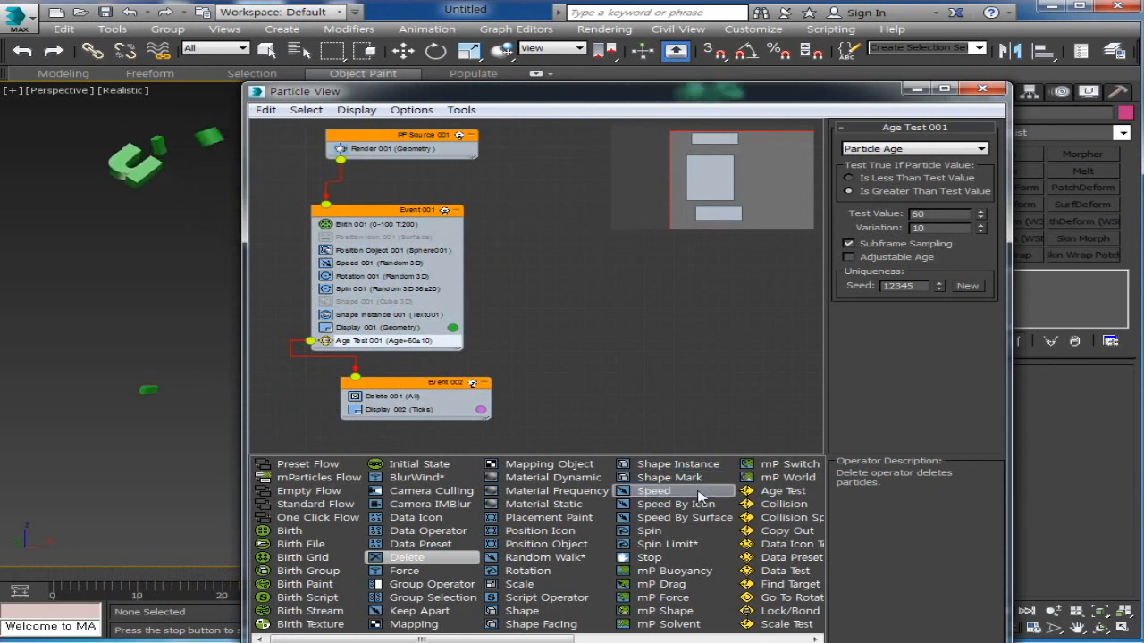
pyautogui.click(372, 207)
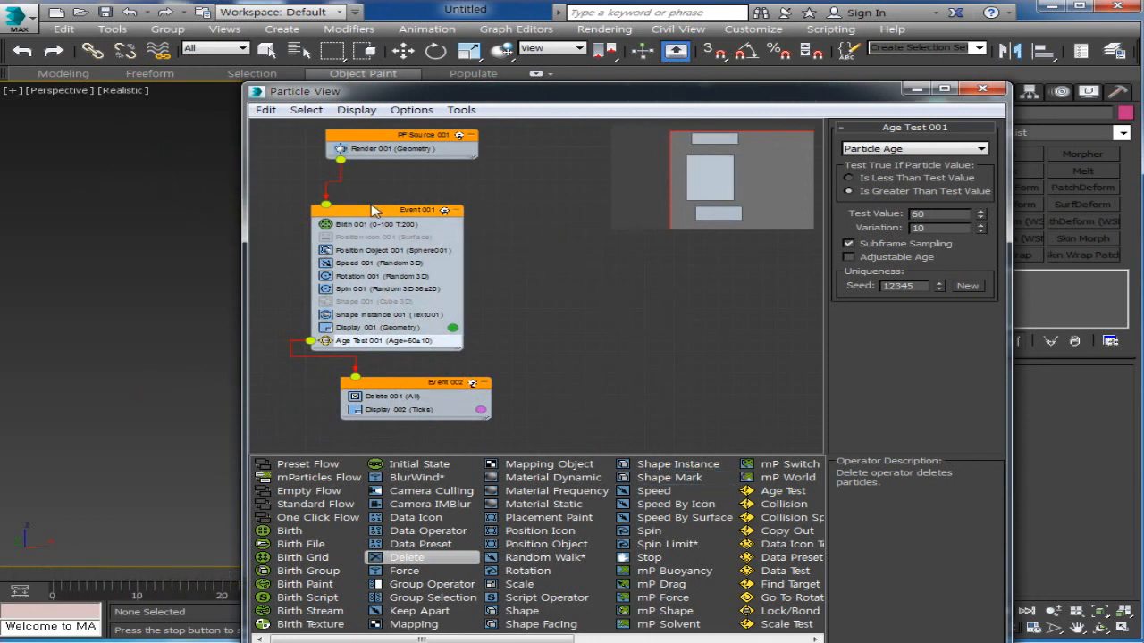
pyautogui.moveTo(381, 211); pyautogui.dragTo(411, 200)
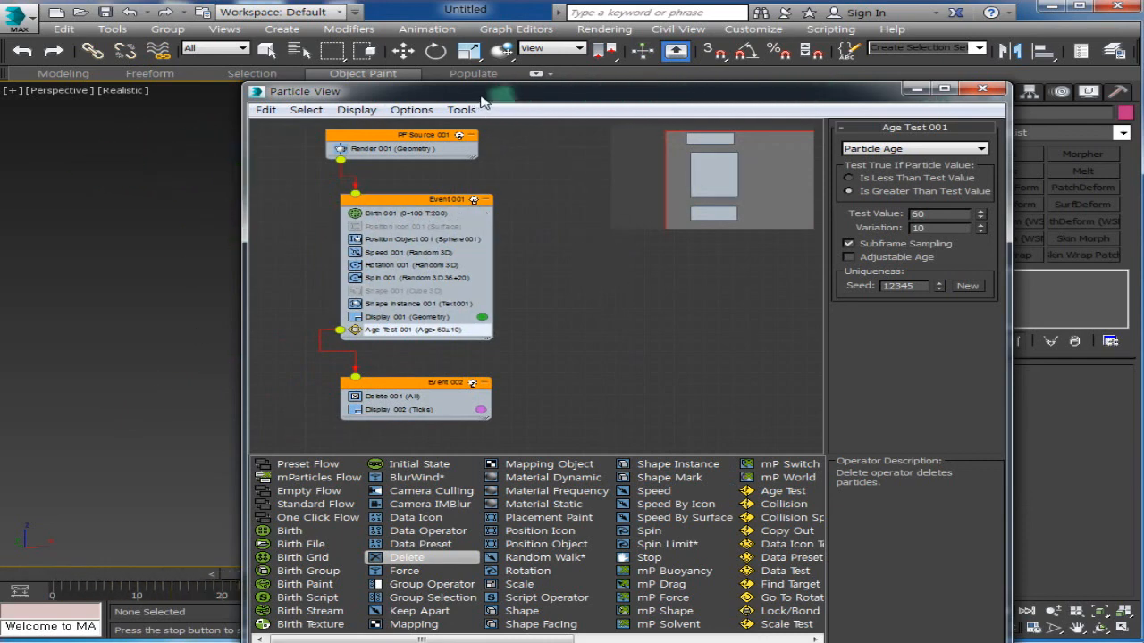
# Step: Move Particle View aside to watch the particle animation in the viewport, and close the window
pyautogui.moveTo(483, 100); pyautogui.dragTo(55, 96)
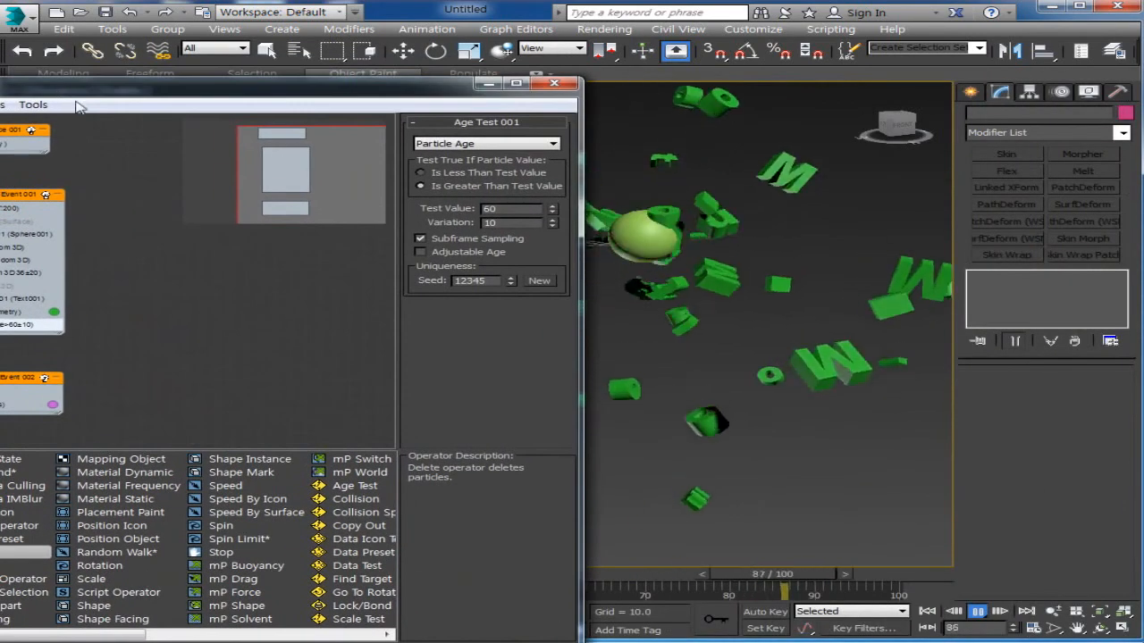
pyautogui.moveTo(130, 96); pyautogui.dragTo(214, 82)
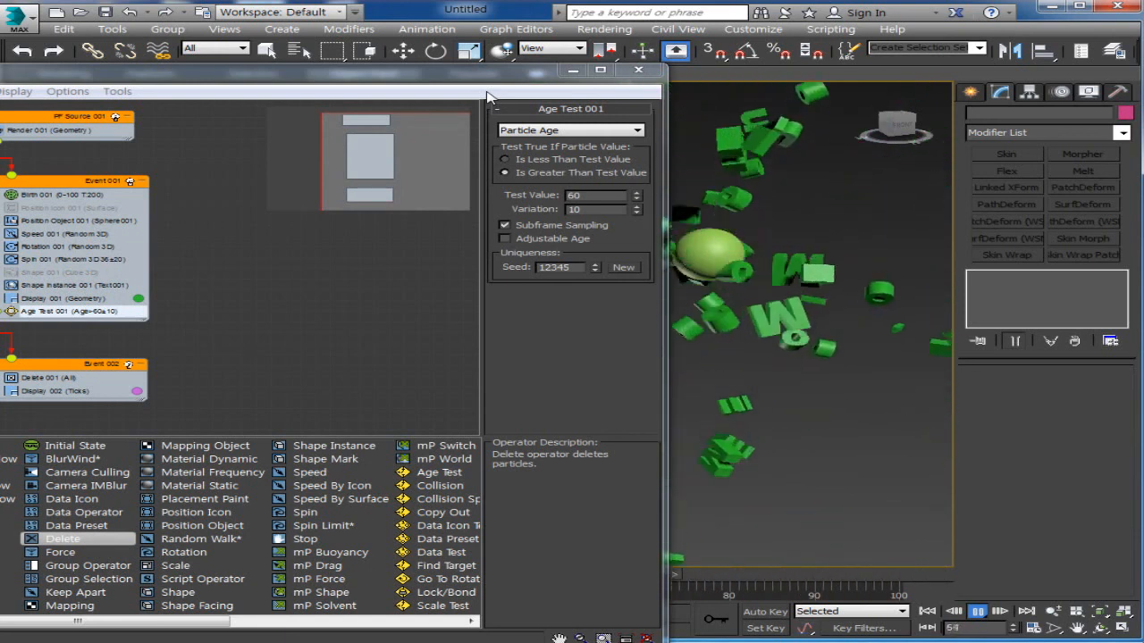
pyautogui.click(638, 70)
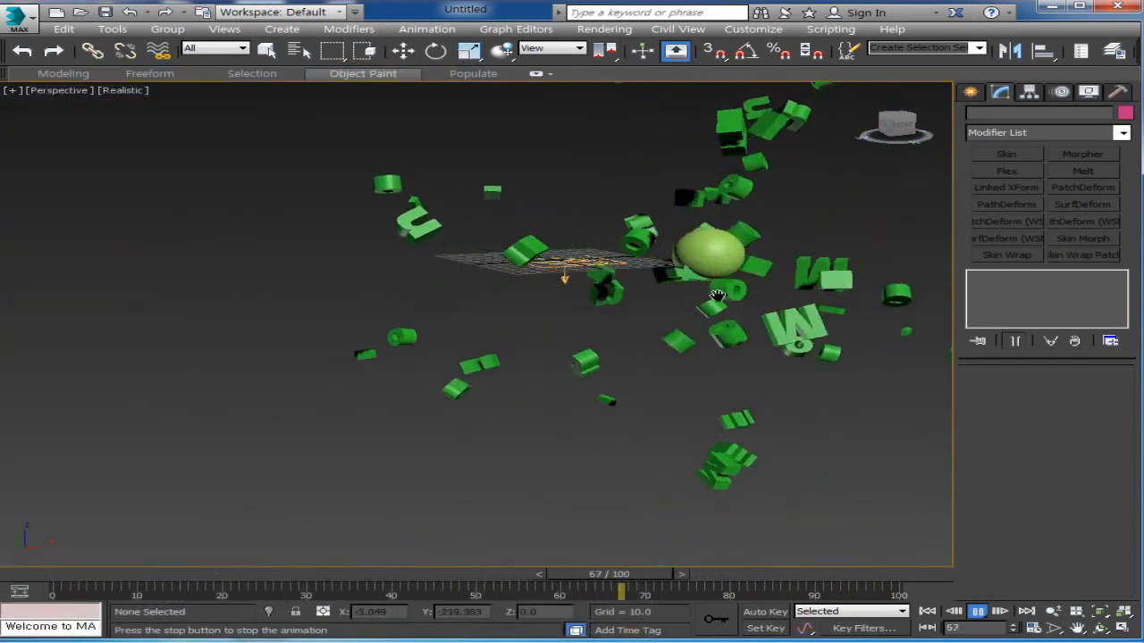